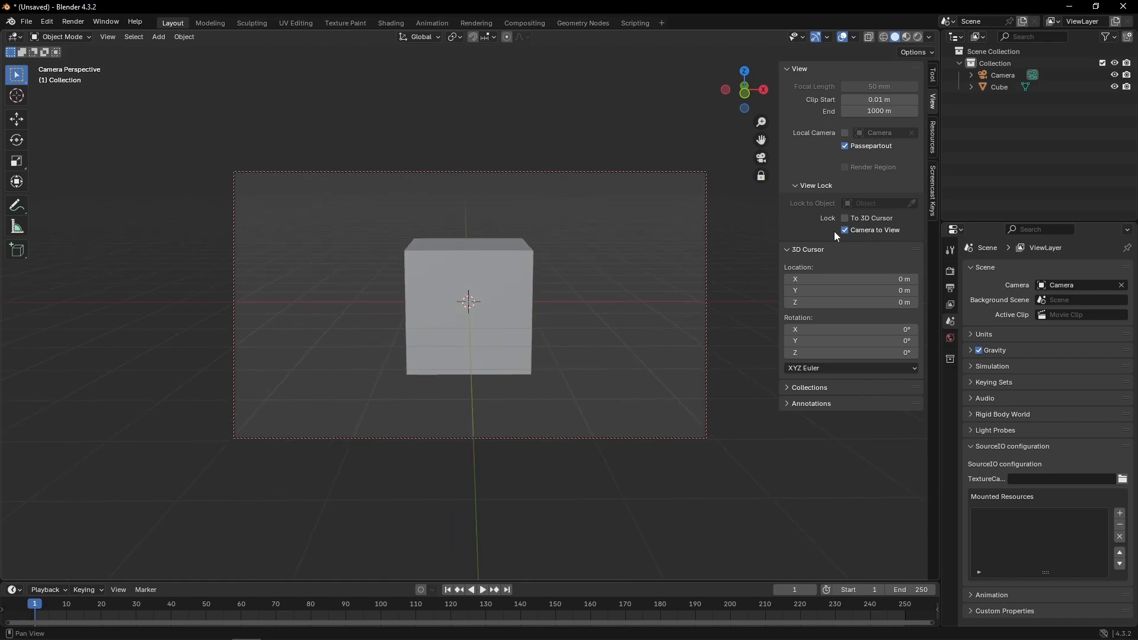
Unlock the camera from the view, leave the camera perspective and rename the default collection to Mesh.
click(845, 230)
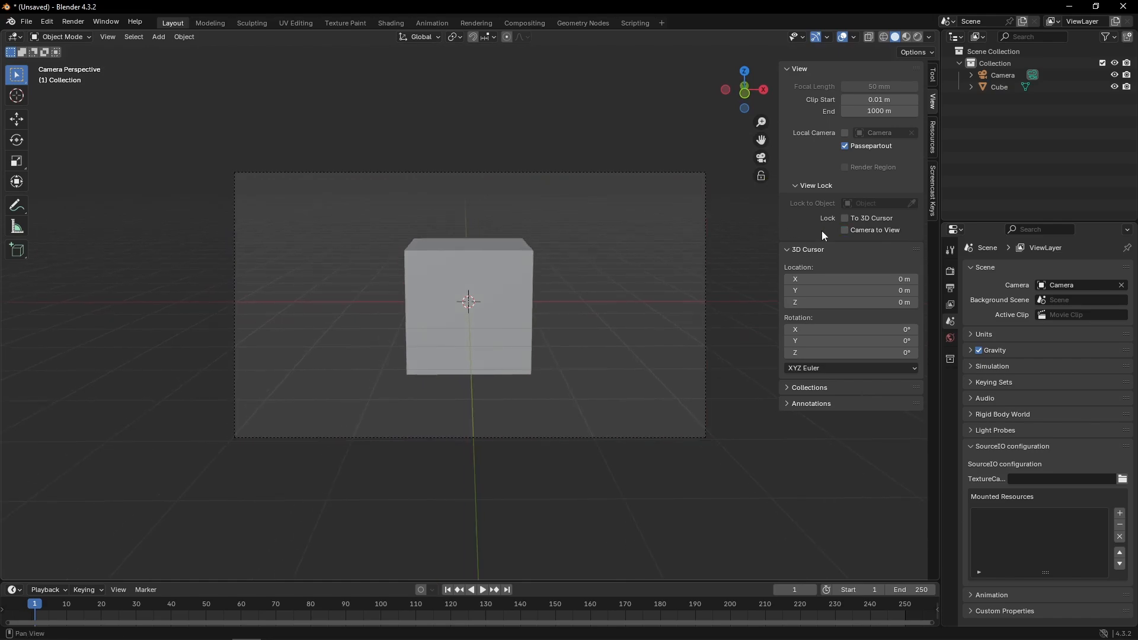
middle_drag(575, 200, 473, 248)
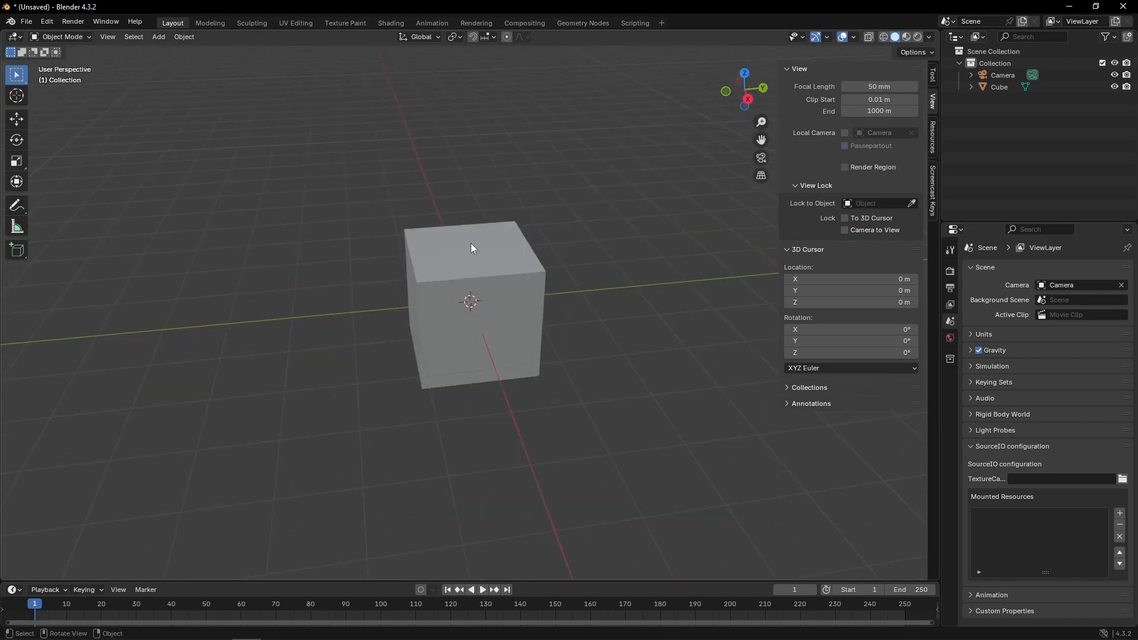
double_click(1015, 64)
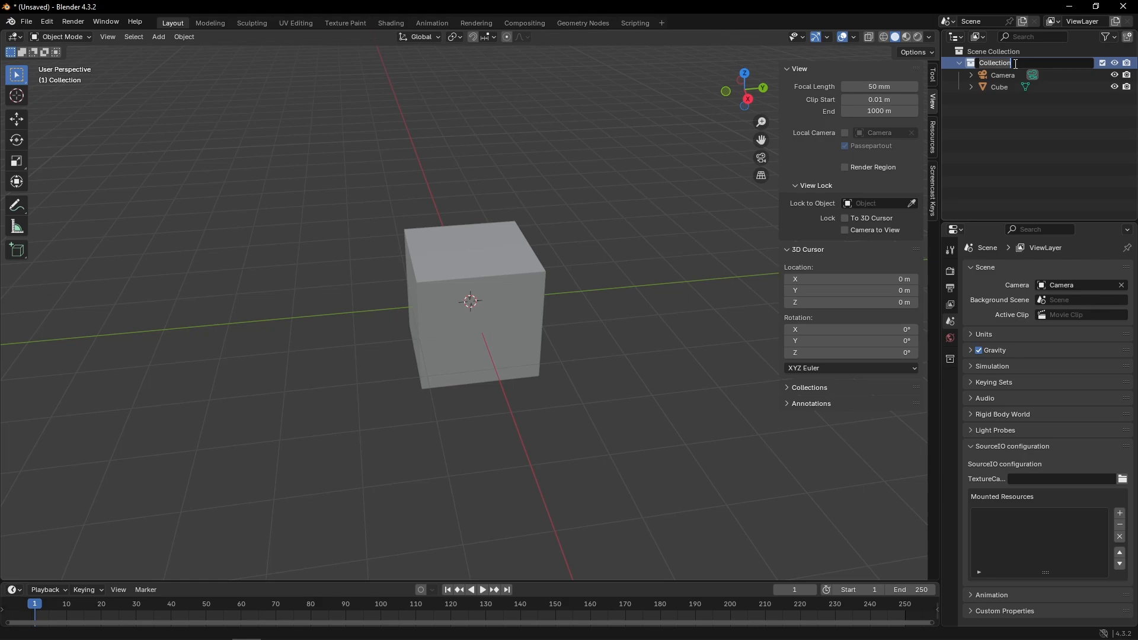
text(Mesh)
key(Return)
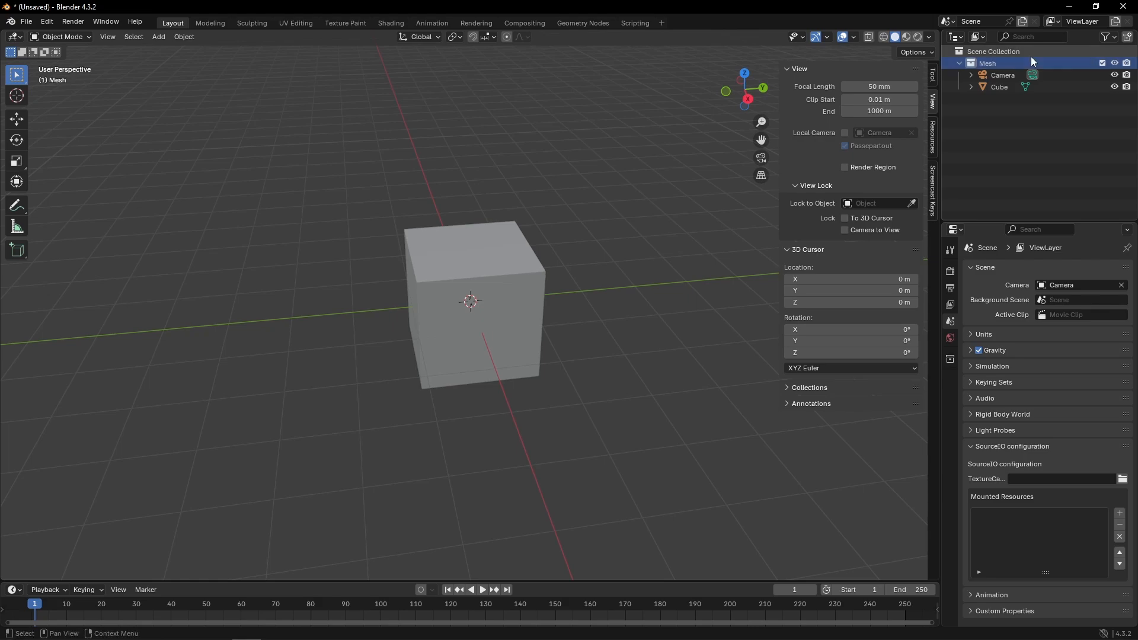
Delete the collection nested inside Mesh and add five new collections directly under the Scene Collection.
click(1128, 37)
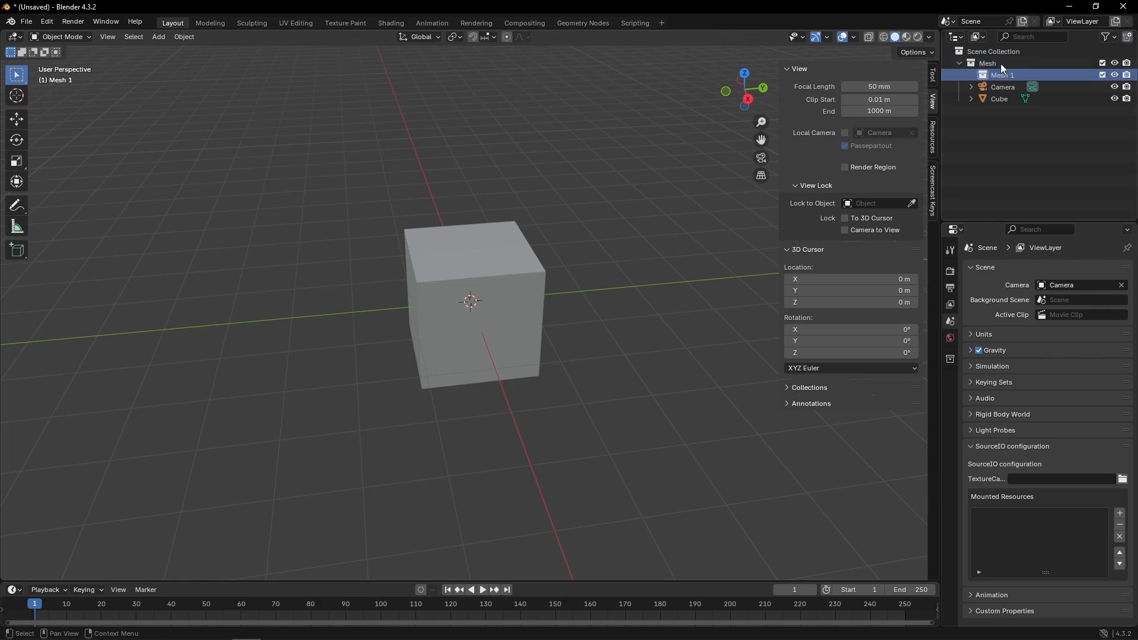
key(Delete)
click(1127, 36)
click(1127, 37)
click(1128, 37)
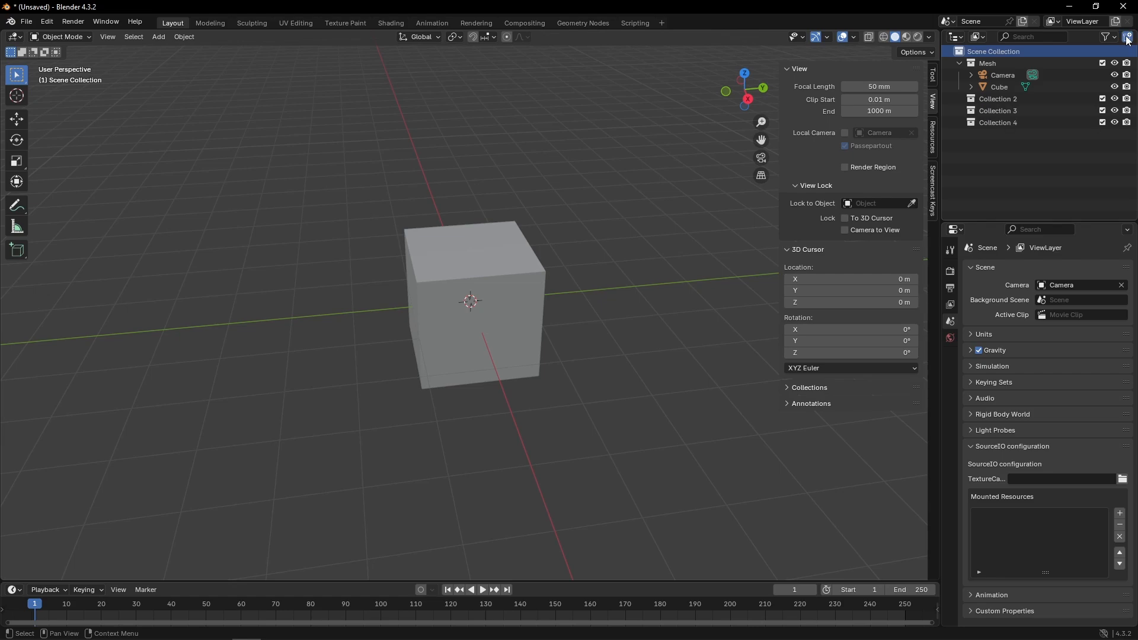
click(1127, 37)
click(1127, 36)
Rename Collection 2 to Metal and Collection 3 to Mat.
double_click(985, 98)
text(Metal)
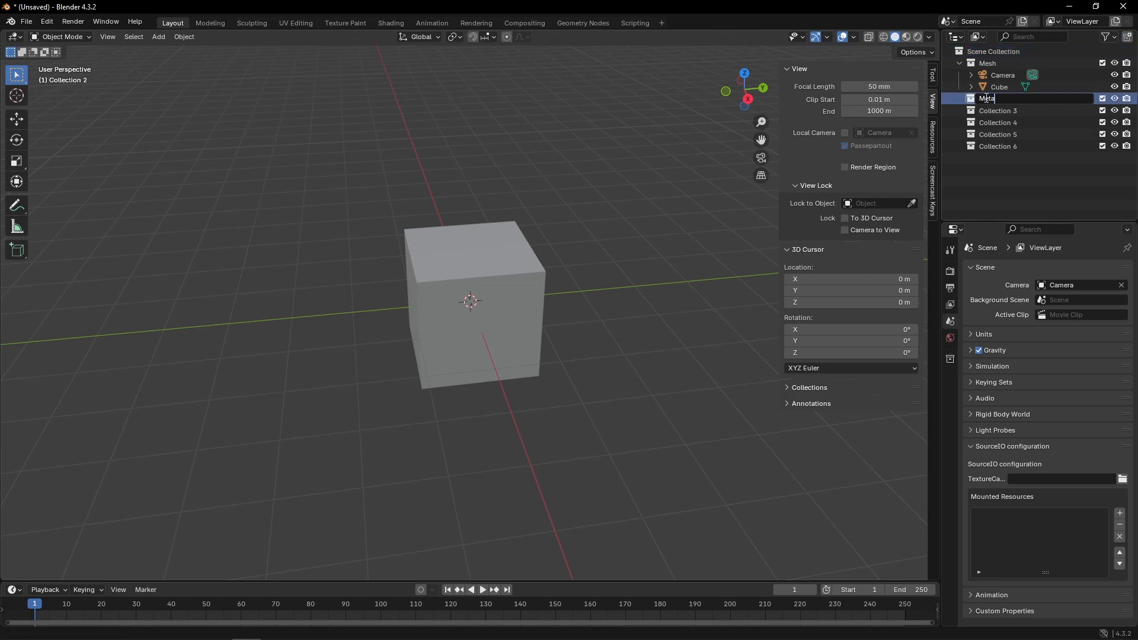
key(Return)
double_click(1000, 111)
text(Mat)
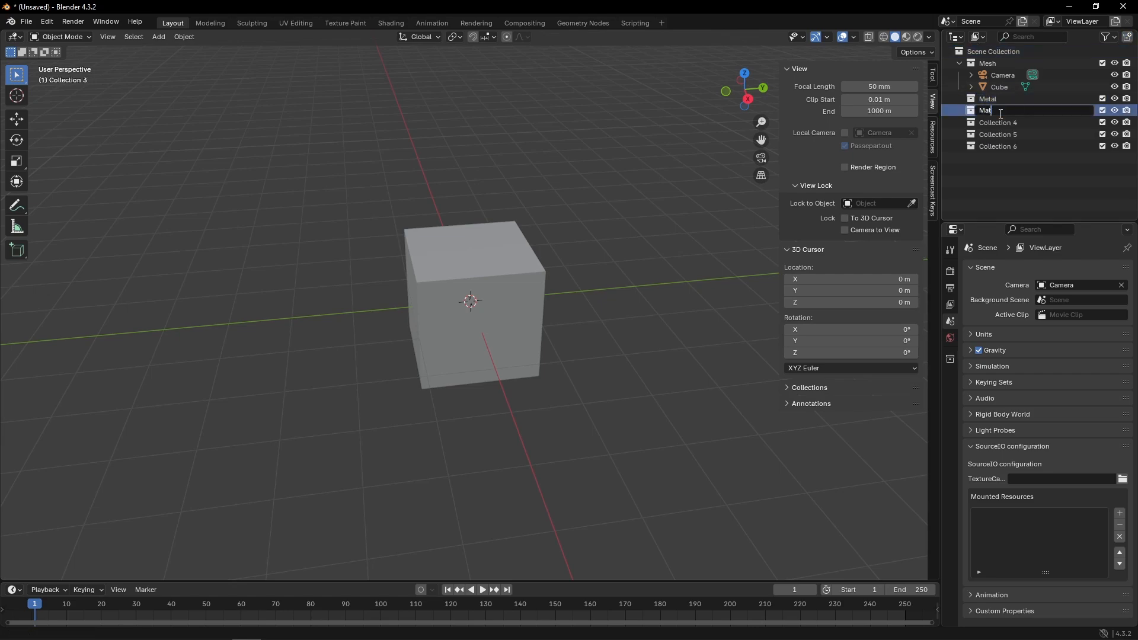
key(Return)
Rename Collection 4 to Colour and Collection 5 to Wireframe.
double_click(999, 121)
text(Clo)
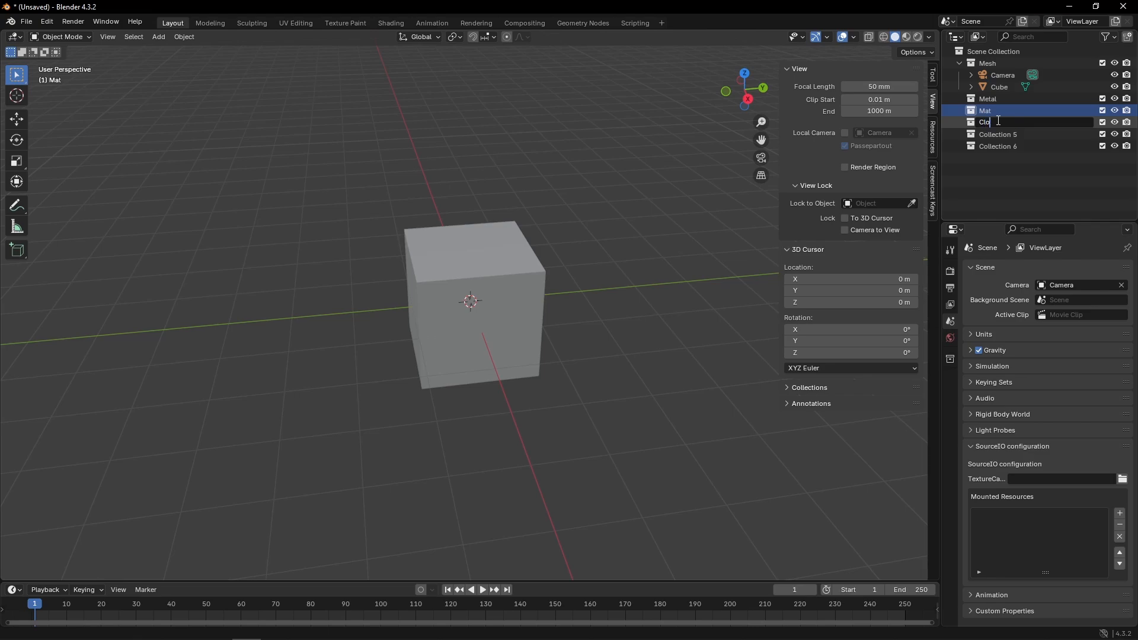
text(our)
key(Return)
double_click(1014, 134)
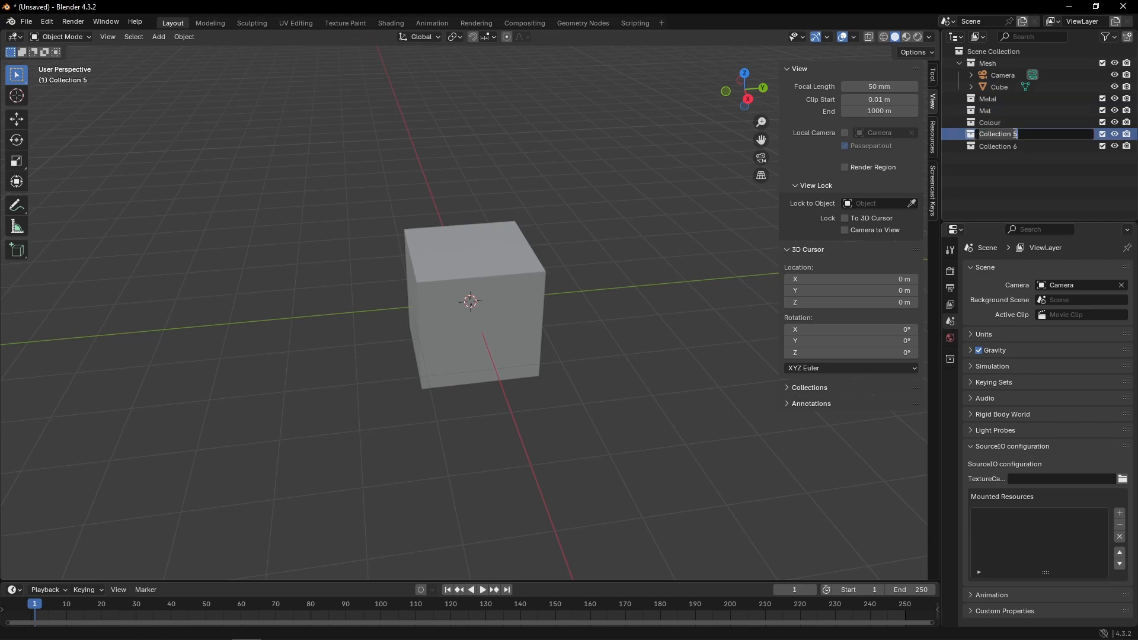
text(Wireframe)
key(Return)
Rename Collection 6 to Evn.
double_click(1007, 146)
text(E)
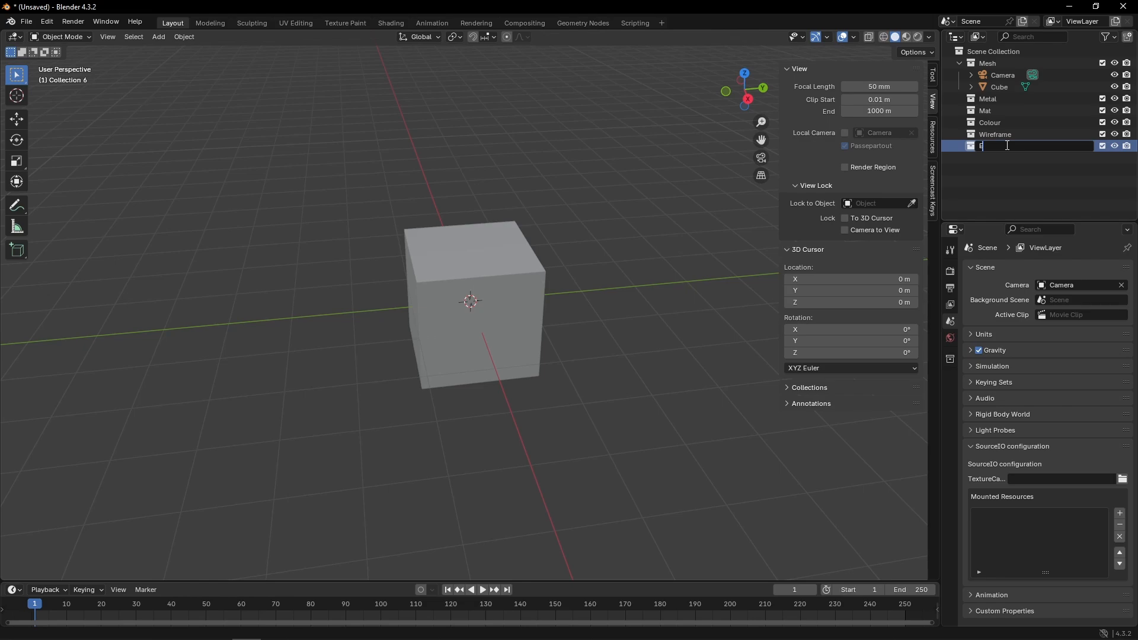
text(vn)
key(Return)
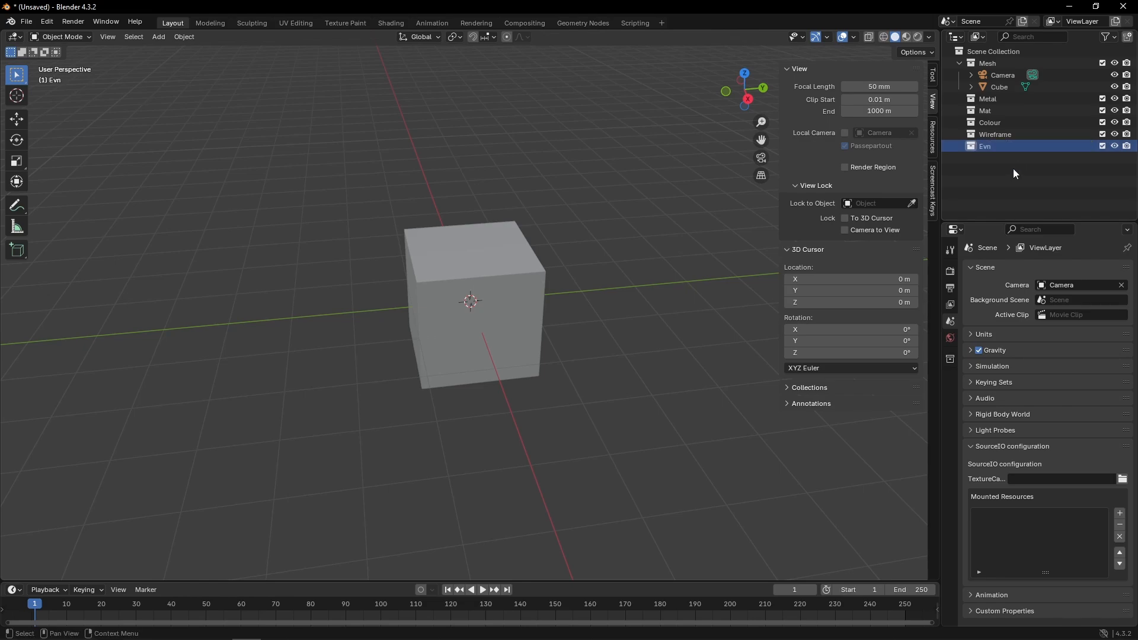
Rename the current view layer to Mesh and create a copy of it named Metal.
click(960, 63)
double_click(1086, 23)
key(ctrl+a)
text(Mesh_001)
key(Return)
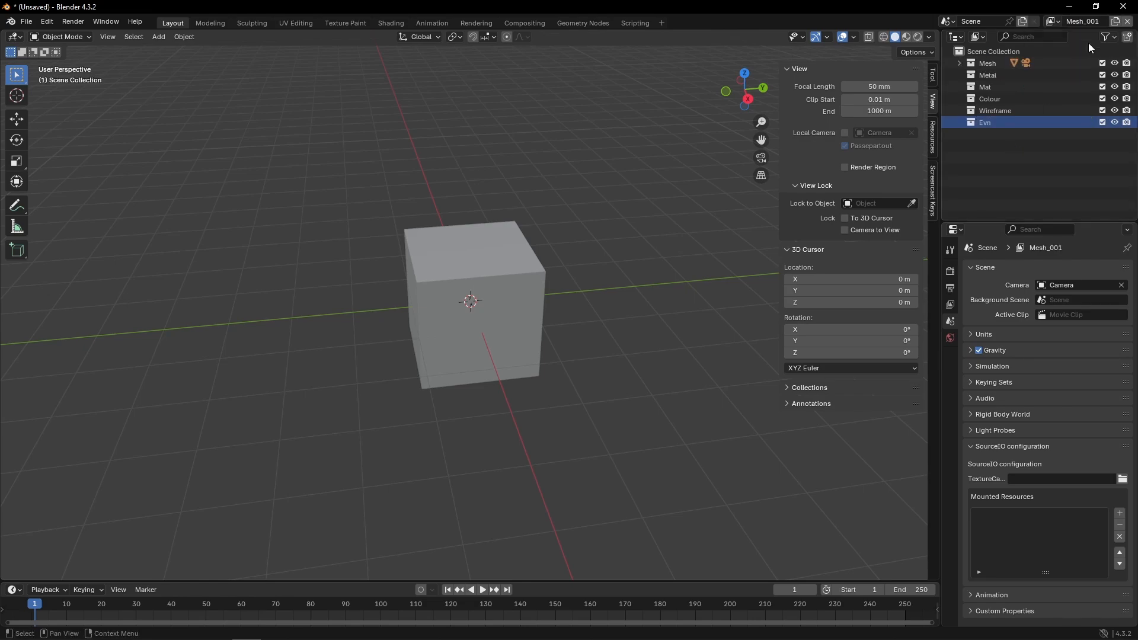
text(Metal)
key(Return)
Add another view layer with copied settings and name it Mat.
click(1115, 22)
click(1088, 44)
double_click(1098, 23)
text(Mat)
key(Return)
Copy the Mat view layer's settings into a new view layer named Colour.
click(1115, 21)
click(1088, 44)
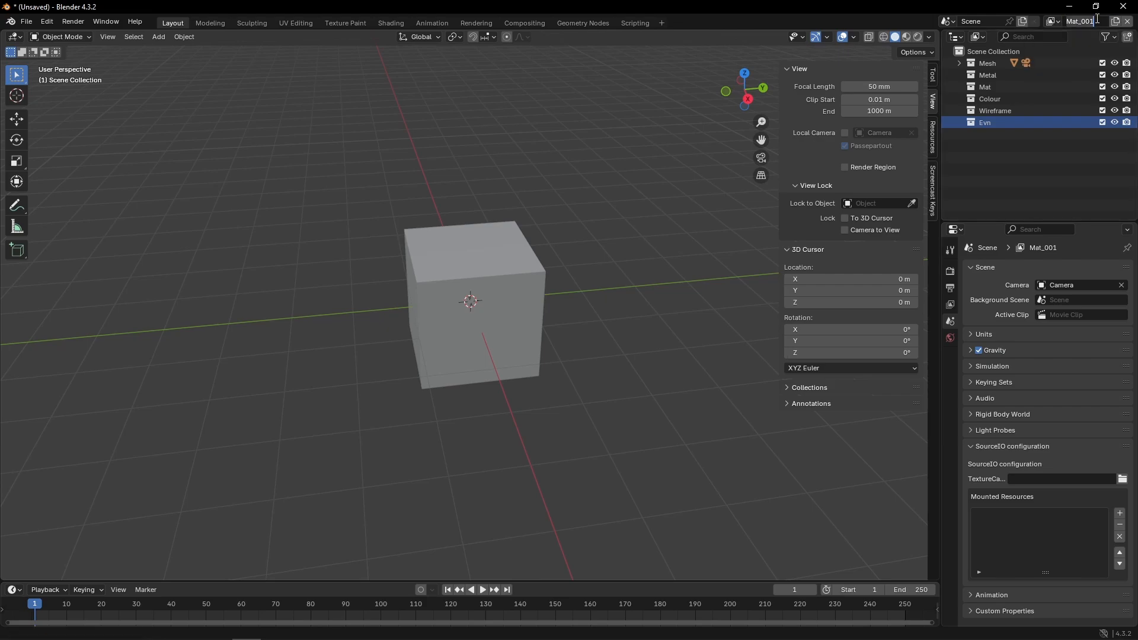
double_click(1099, 23)
text(Colour)
key(Return)
Copy the Colour view layer's settings into a new view layer named Wireframe.
click(1115, 22)
click(1088, 44)
double_click(1098, 23)
key(BackSpace)
text(Wireframe)
key(Return)
Copy the Wireframe view layer's settings into a new view layer named Env.
click(1115, 22)
click(1089, 44)
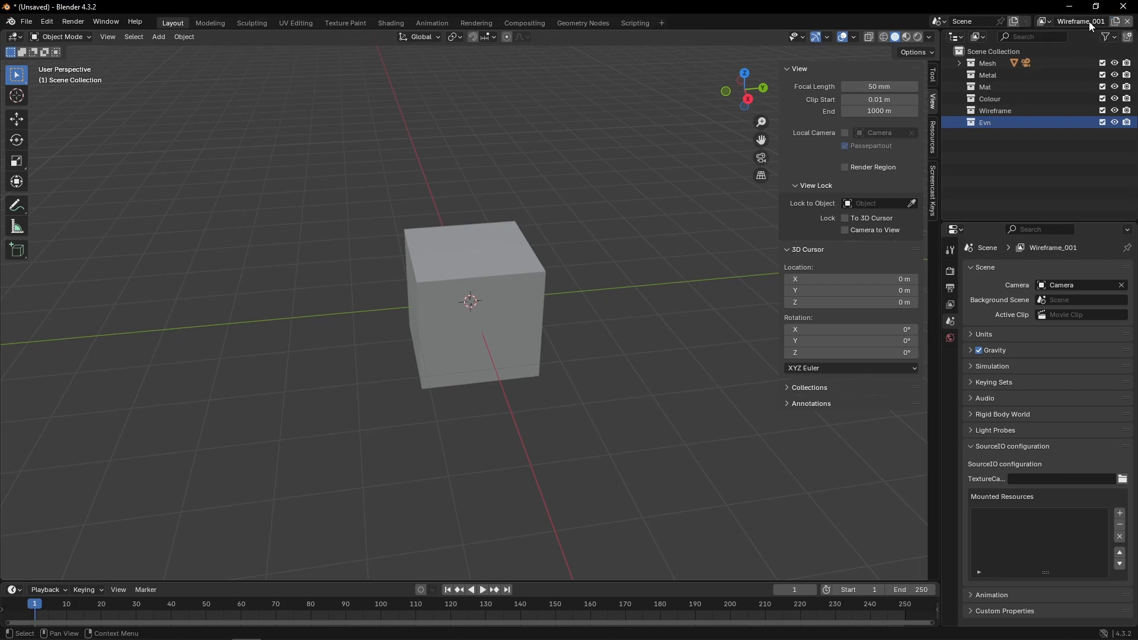
double_click(1091, 22)
key(BackSpace)
text(Env)
key(Return)
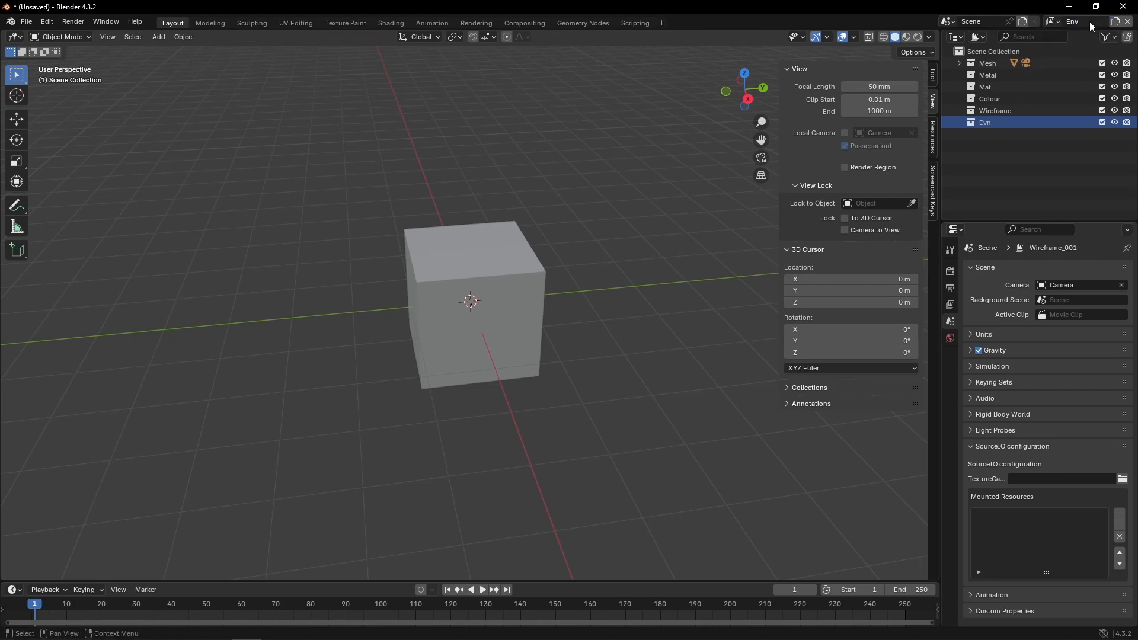
In the Mesh view layer, exclude the Metal, Mat, Colour, Wireframe and Evn collections.
click(1053, 21)
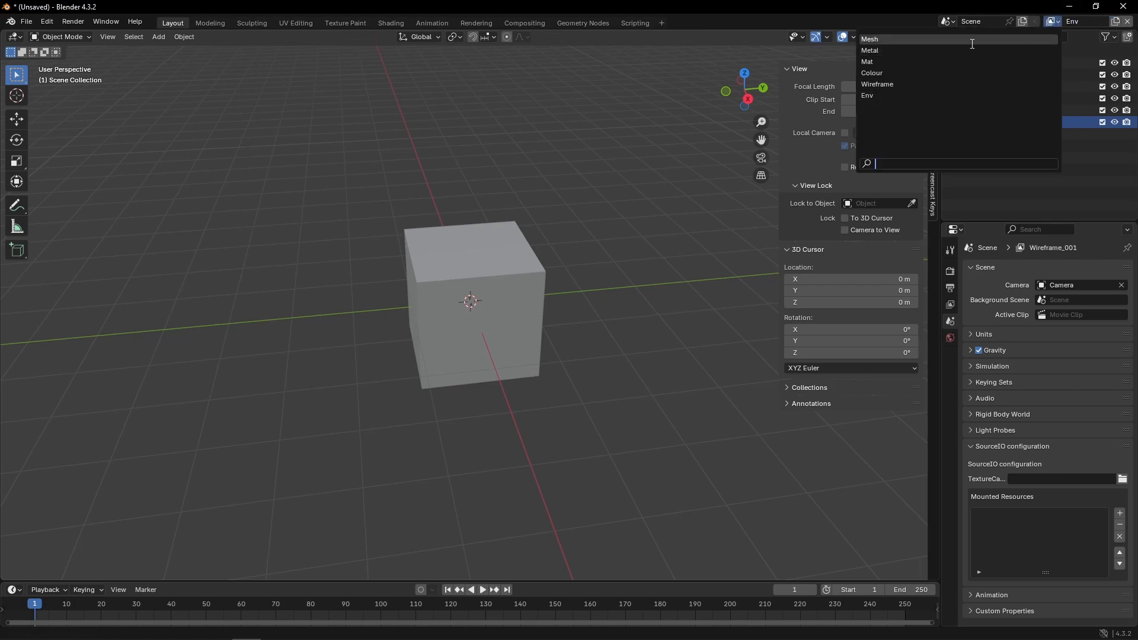
click(984, 40)
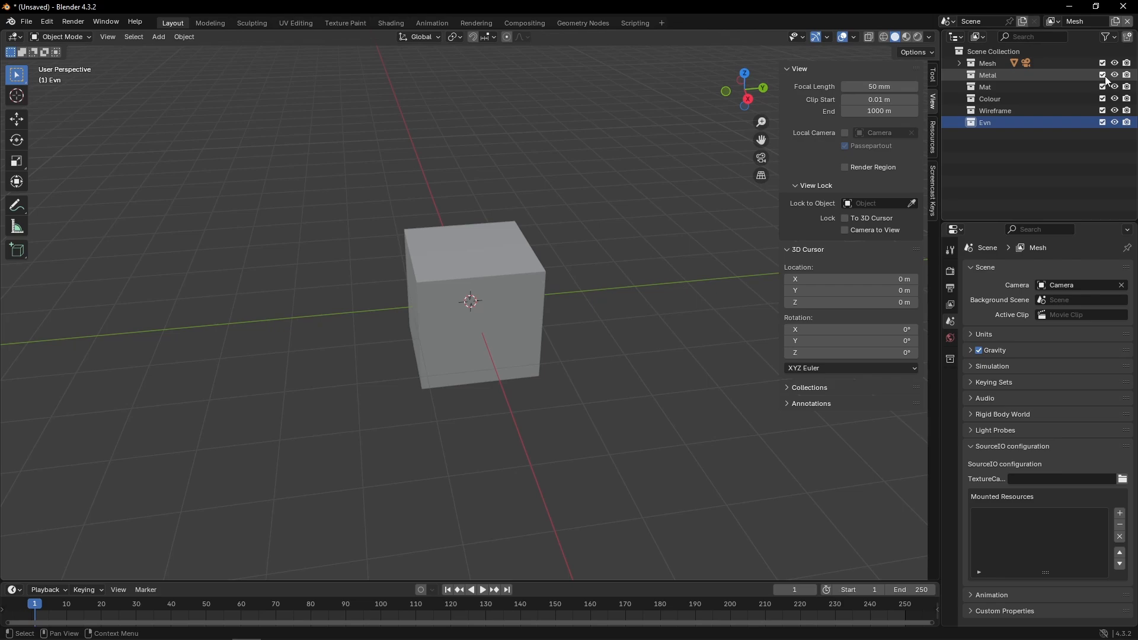
drag(1103, 76, 1103, 122)
In the Metal view layer, exclude every collection except Metal.
click(1054, 21)
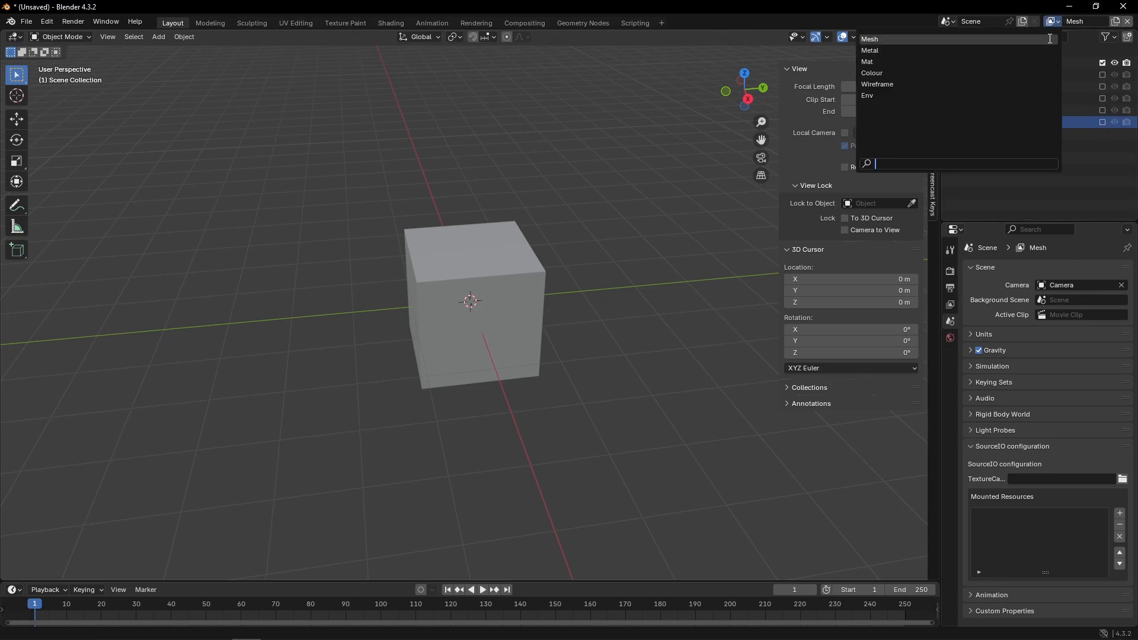
click(955, 51)
drag(1103, 87, 1103, 122)
click(1103, 63)
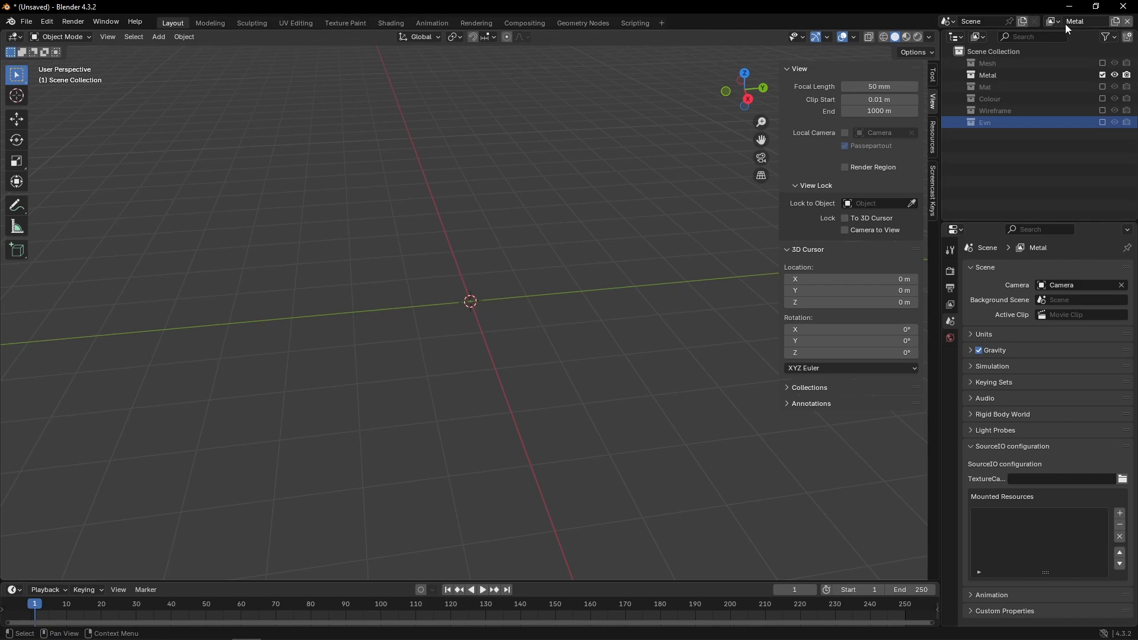
In the Mat view layer, exclude every collection except Mat.
click(1053, 22)
click(953, 64)
drag(1102, 64, 1103, 122)
In the Colour view layer, exclude the Mesh, Metal, Mat, Wireframe and Evn collections.
click(1053, 21)
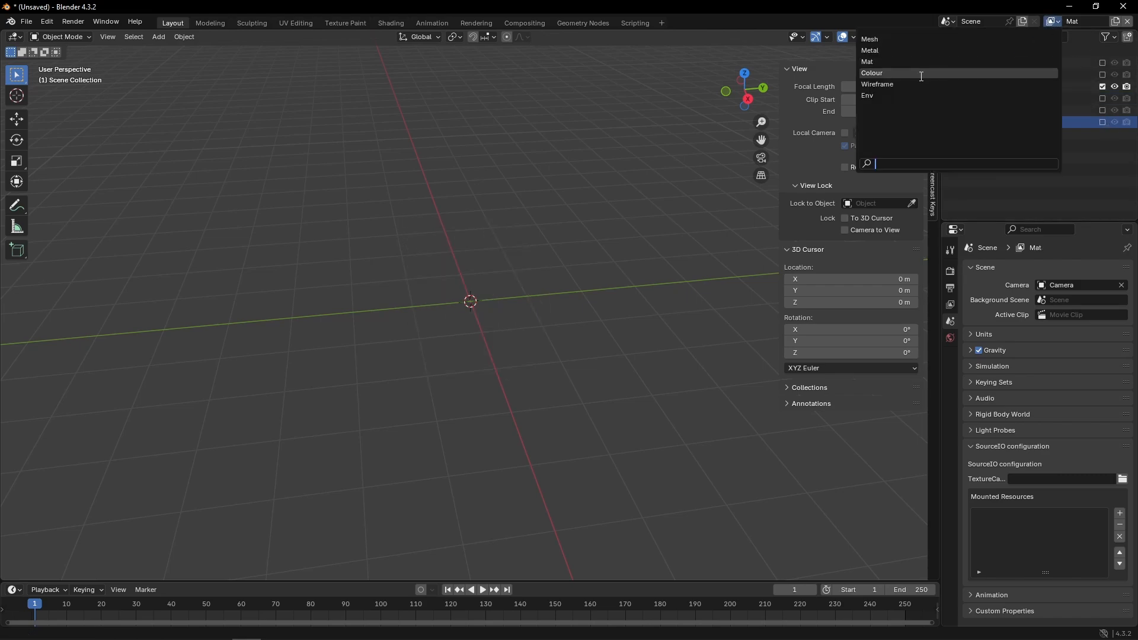
click(958, 76)
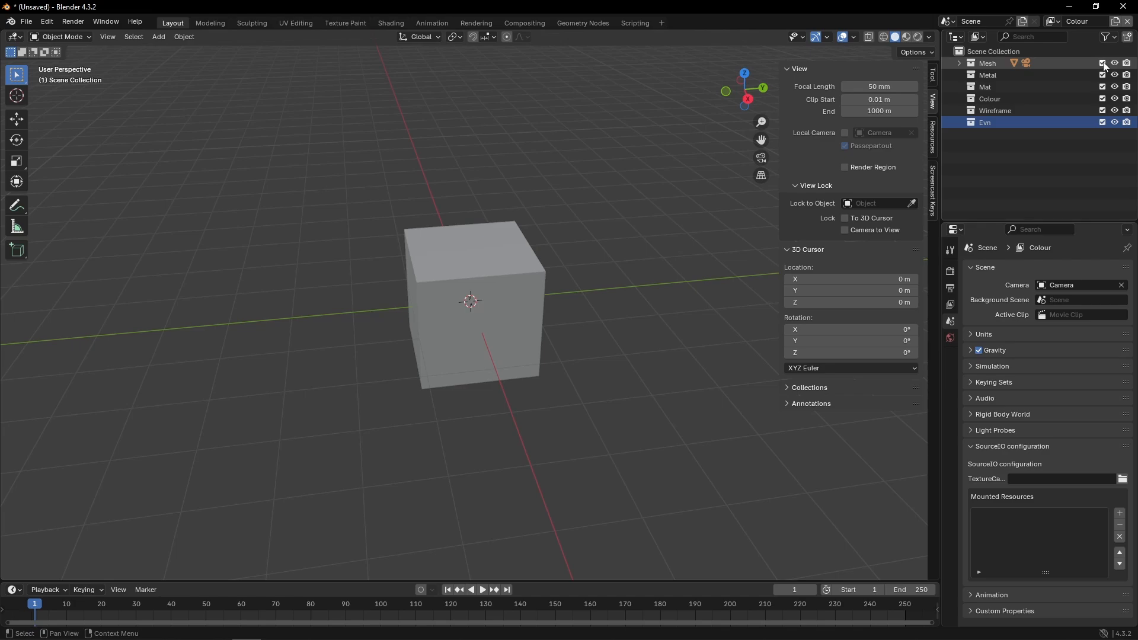
drag(1102, 63, 1103, 122)
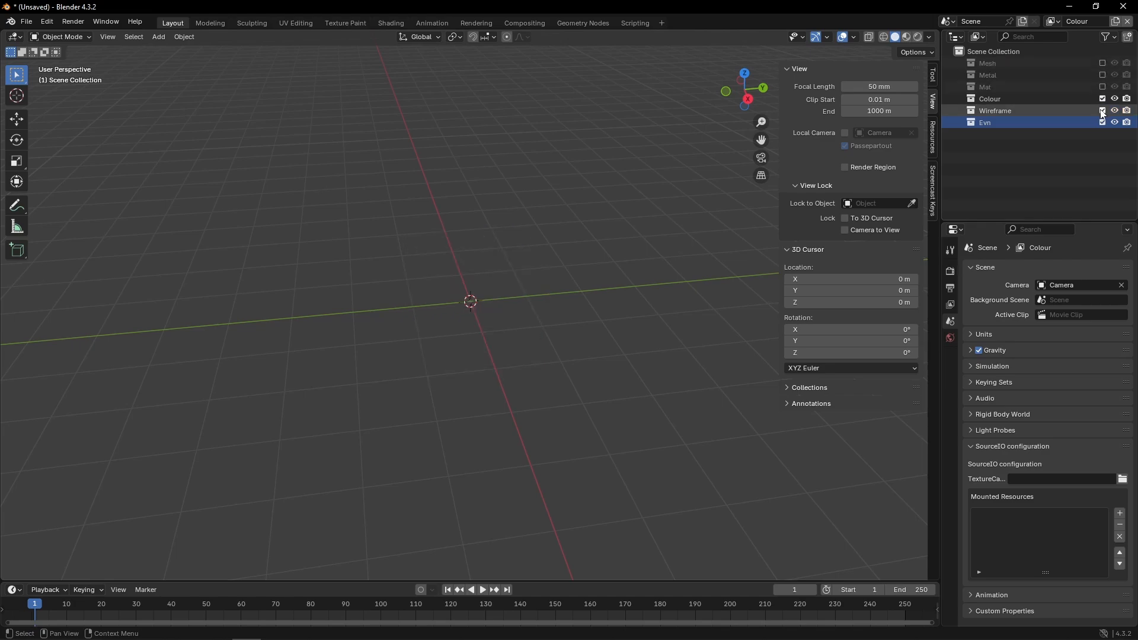
In the Wireframe view layer, exclude Metal, Mat, Colour and Evn while keeping the Mesh and Wireframe collections.
click(1057, 23)
click(957, 86)
drag(1102, 75, 1104, 101)
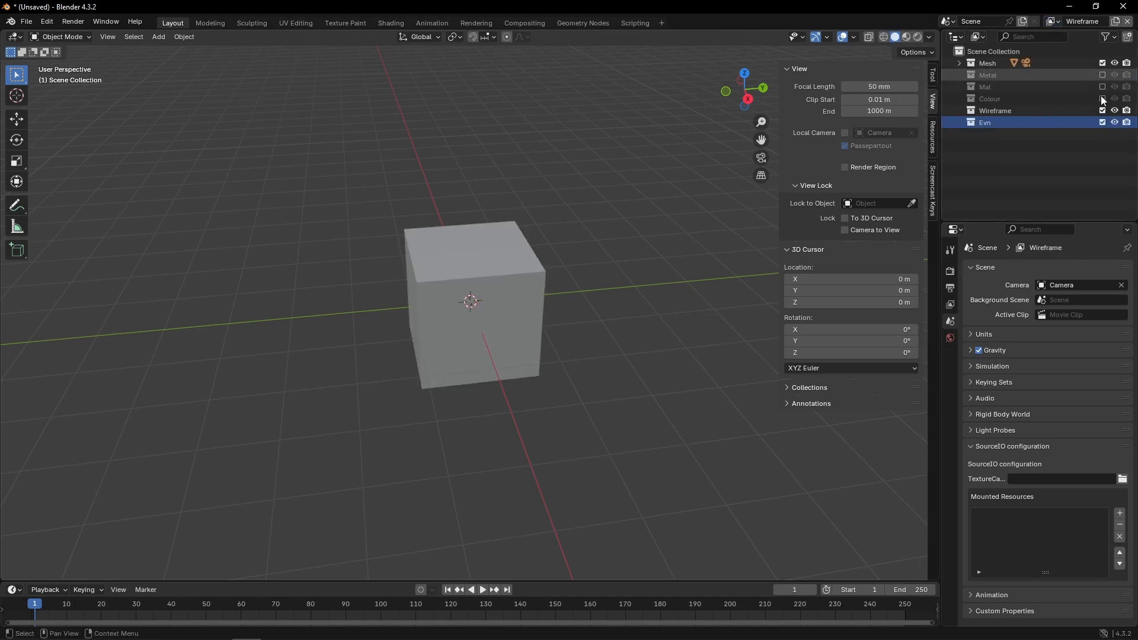
click(1102, 122)
In the Env view layer, exclude every collection except Evn.
click(1053, 21)
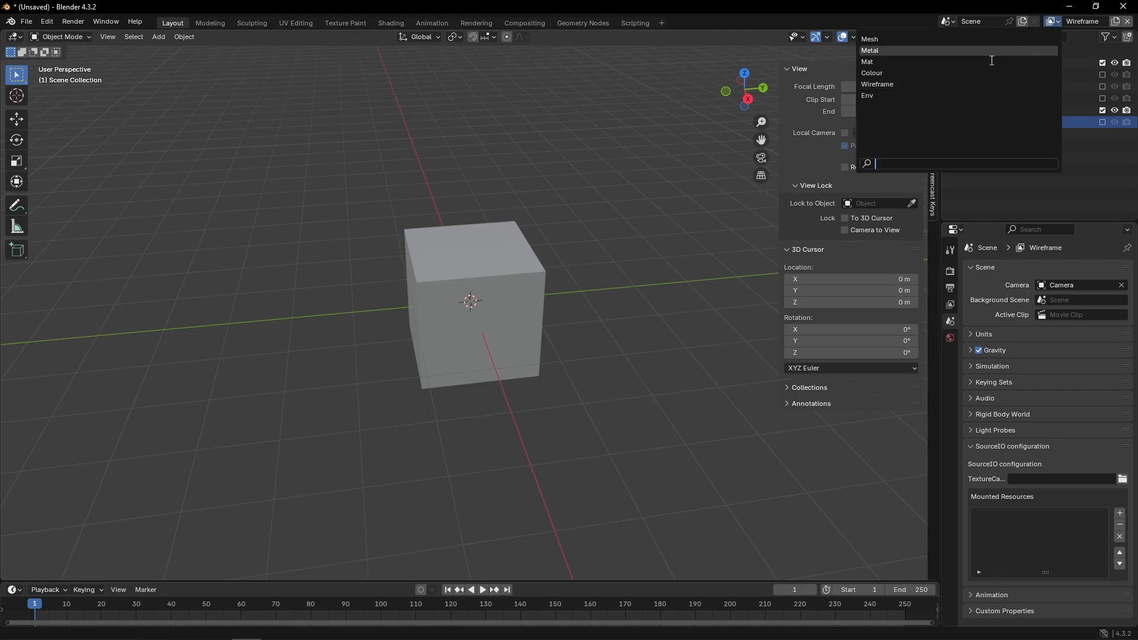
click(972, 95)
drag(1102, 63, 1102, 112)
click(988, 63)
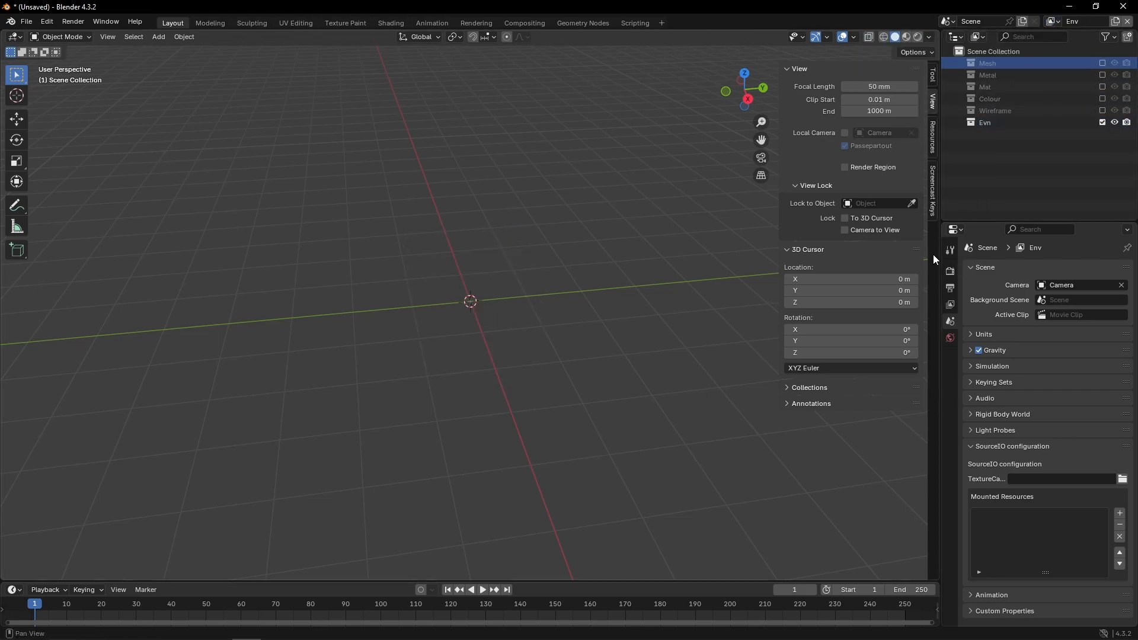
Set the scene's render engine to Cycles.
click(950, 250)
click(951, 271)
click(1051, 269)
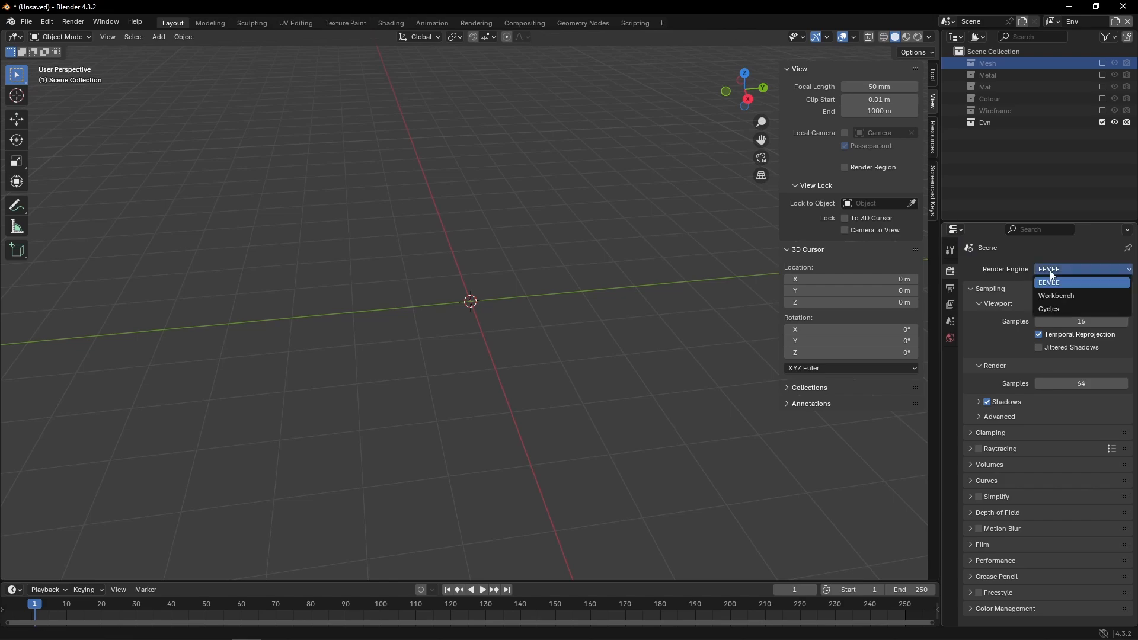
click(1054, 309)
Make the Mesh view layer active and enable the Transparent film option in the render settings.
scroll(1058, 330, down, 4)
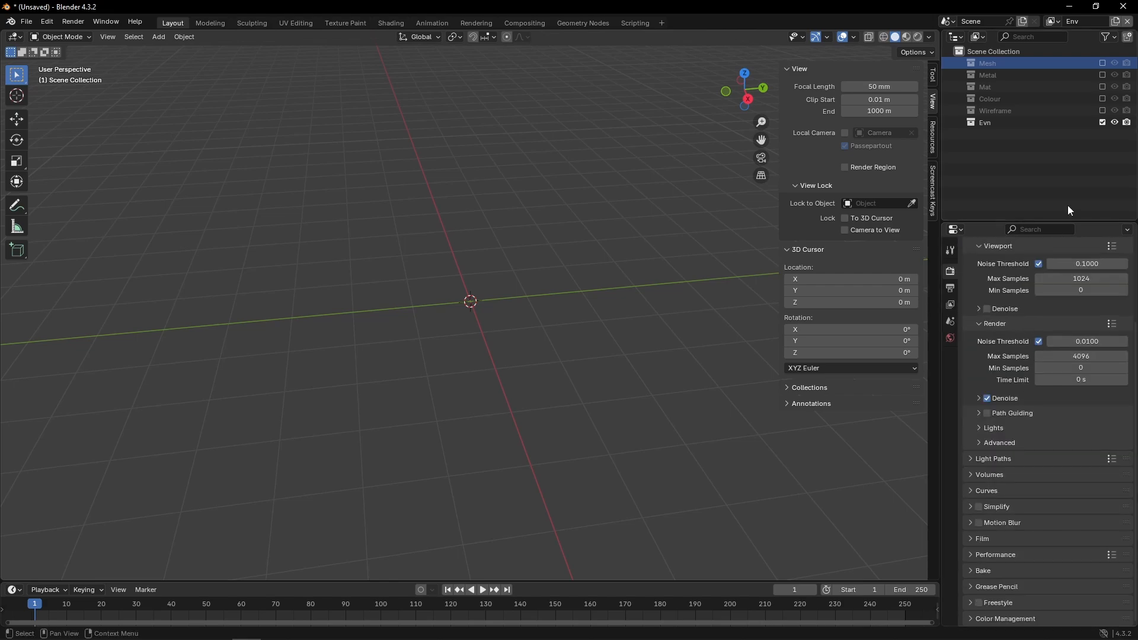
click(970, 540)
scroll(1030, 557, down, 5)
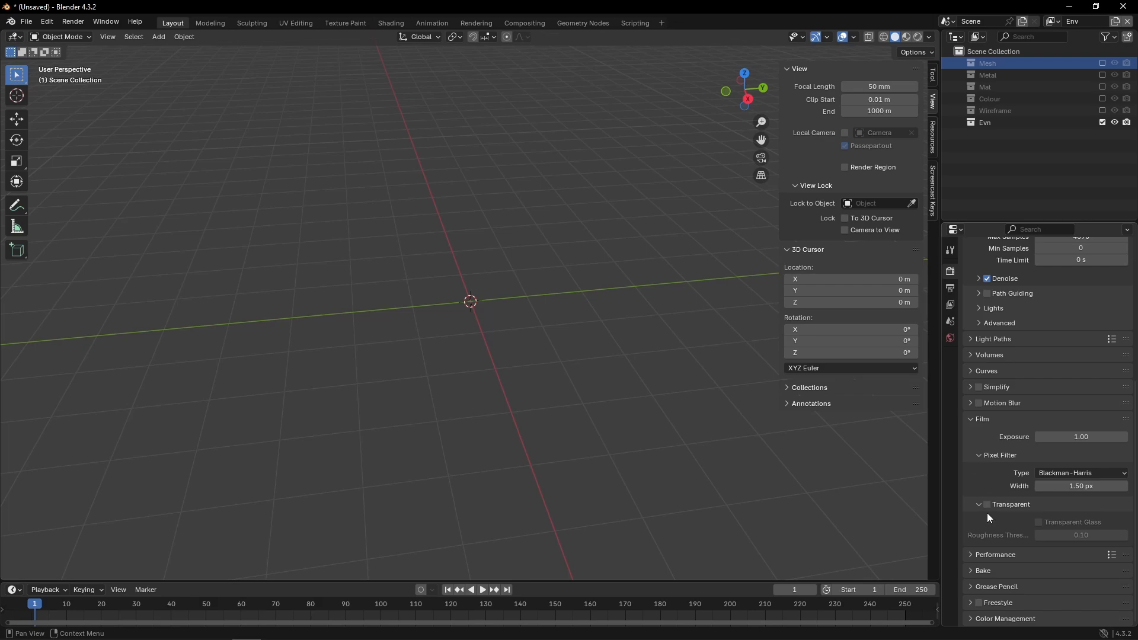
click(1053, 21)
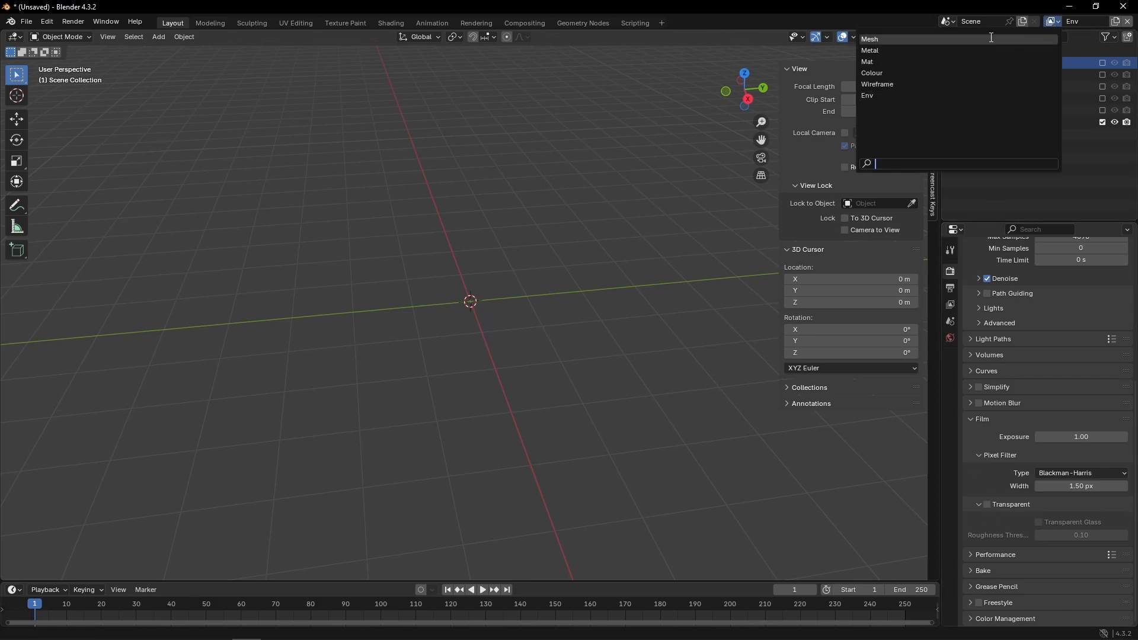
click(991, 39)
click(987, 505)
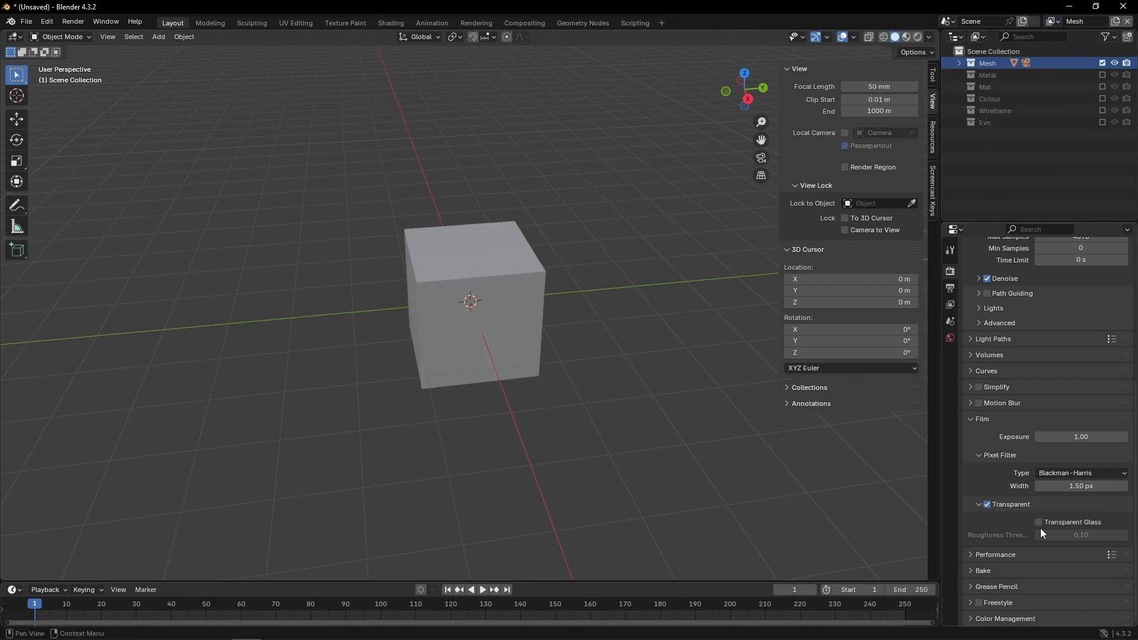
Enable the Environment light pass for the Env view layer and make the Evn collection active.
click(1054, 21)
click(986, 52)
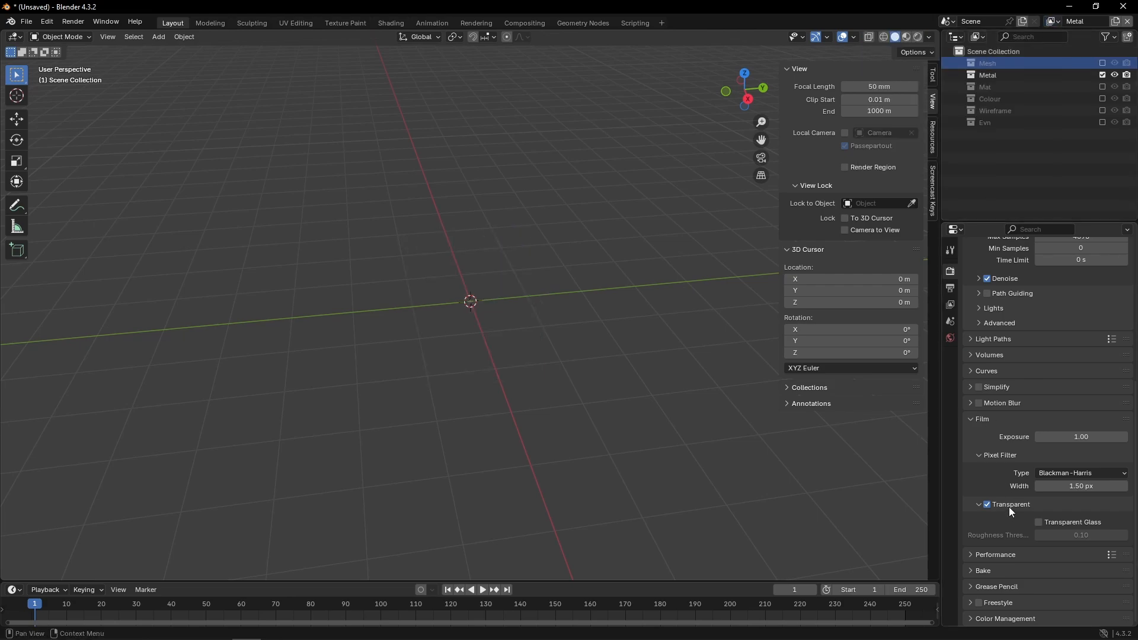
click(950, 305)
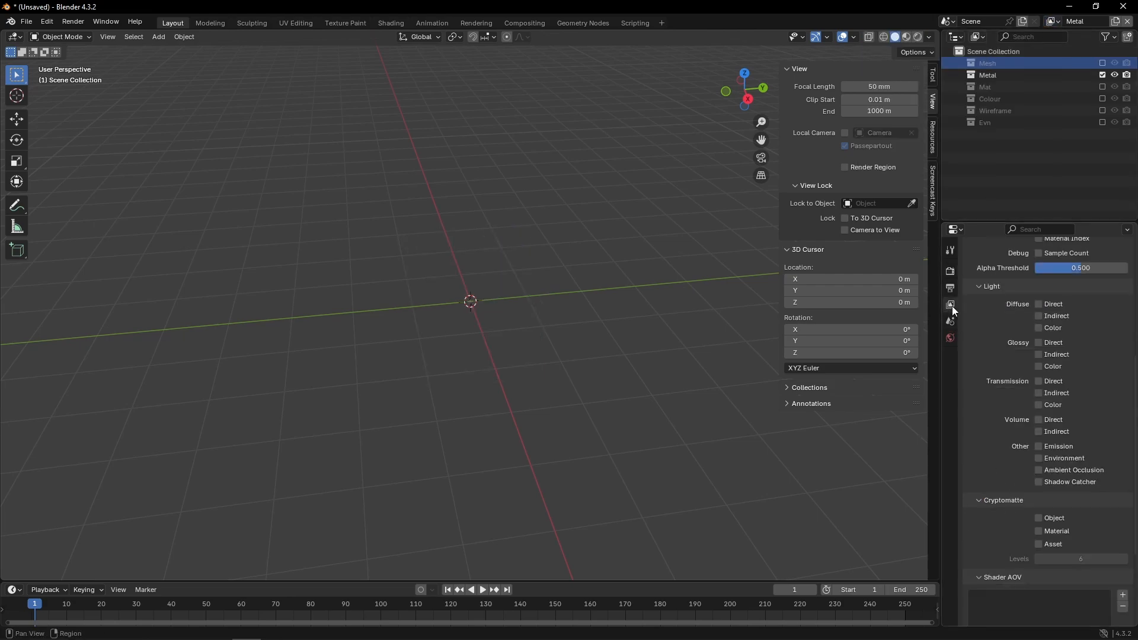
click(1050, 21)
click(925, 97)
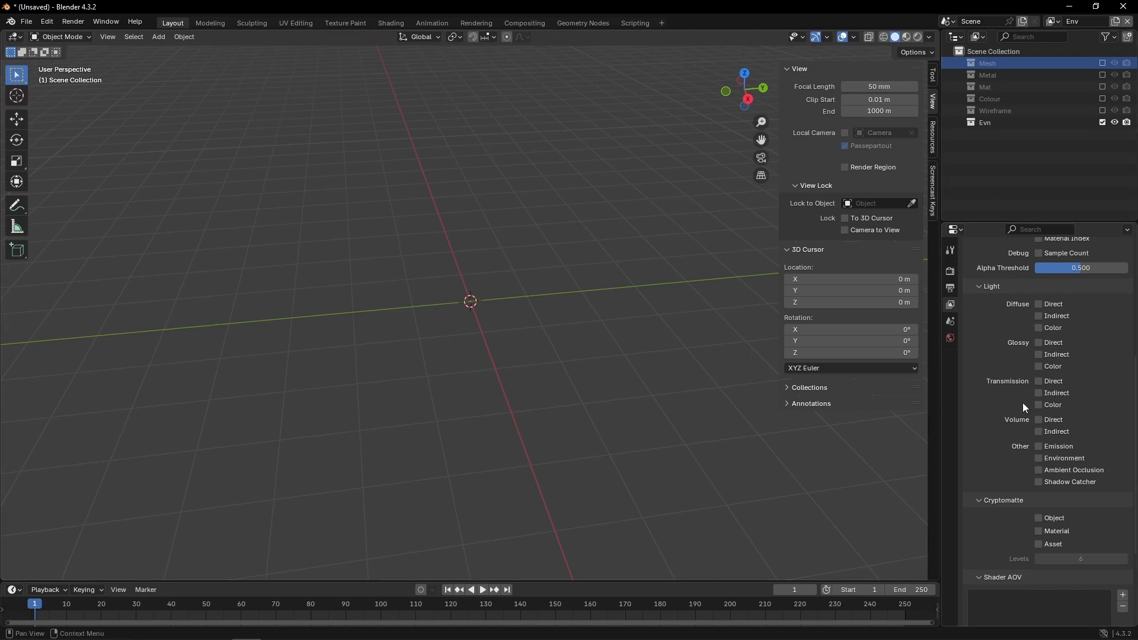
click(1038, 458)
click(1008, 123)
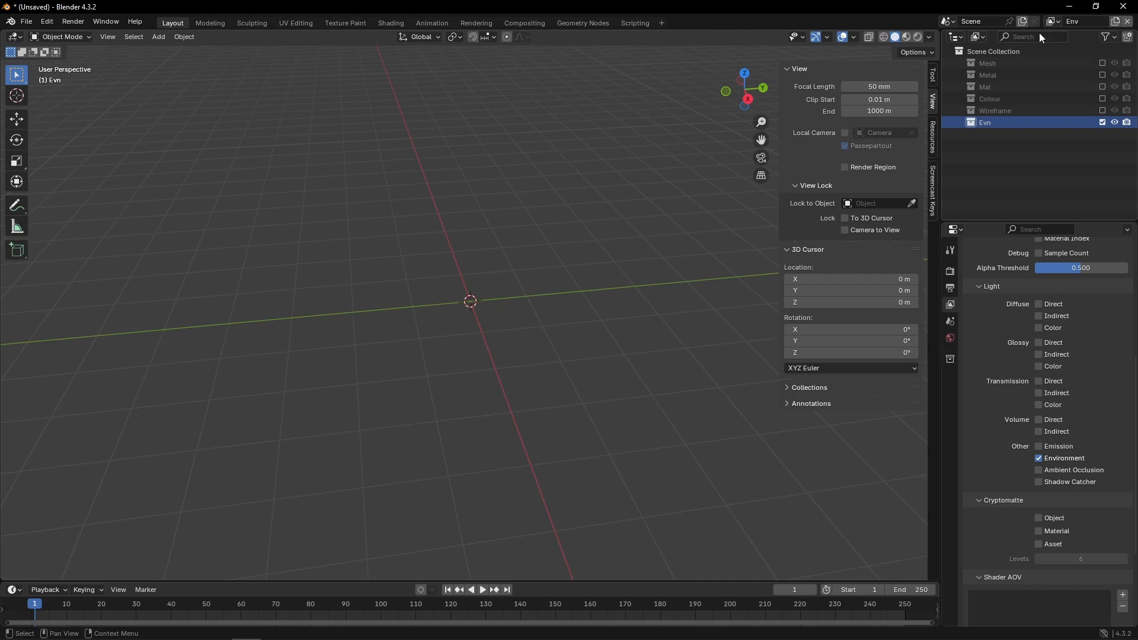
Switch to the Mesh view layer and make the Mesh collection active.
click(1053, 21)
click(1024, 38)
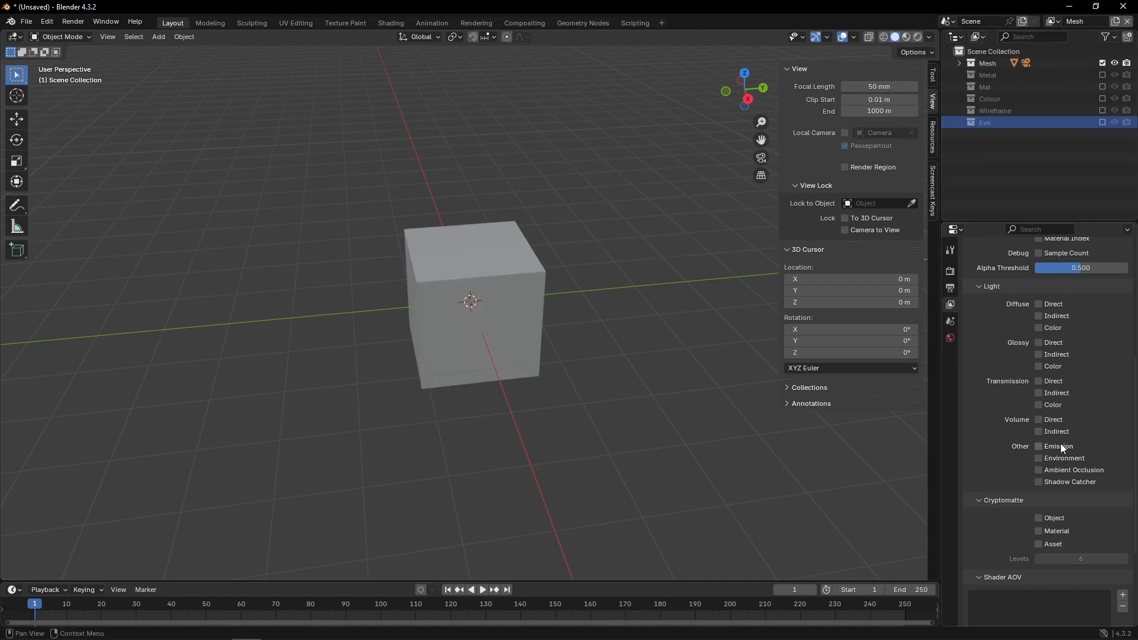
click(1004, 64)
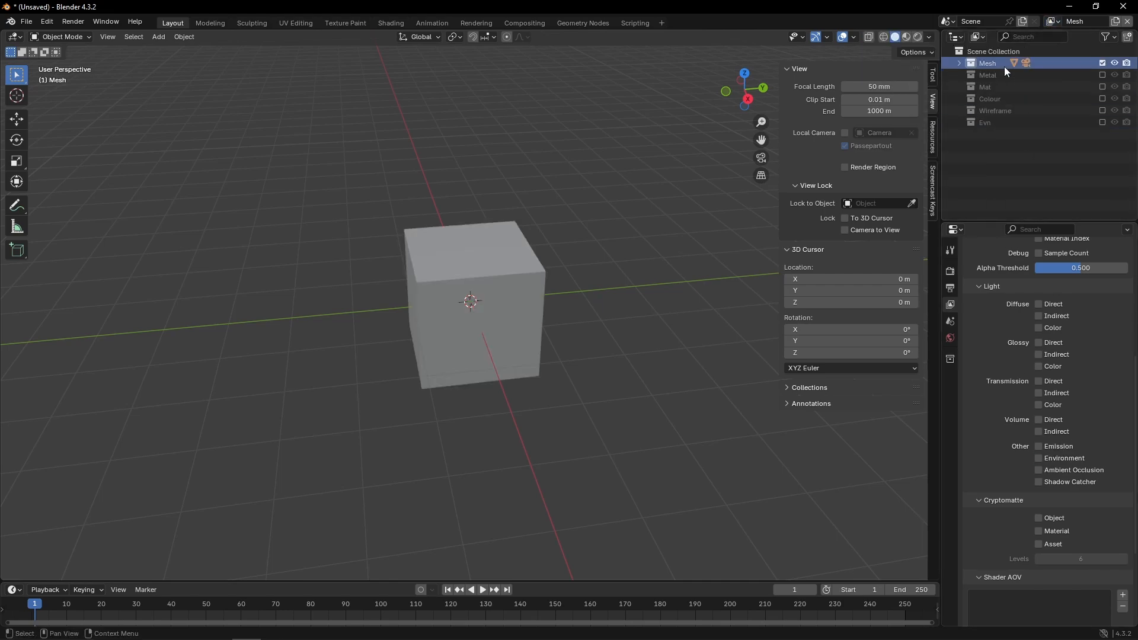
Assign an Environment Texture to the world background colour and load the studio.exr image into it.
click(950, 339)
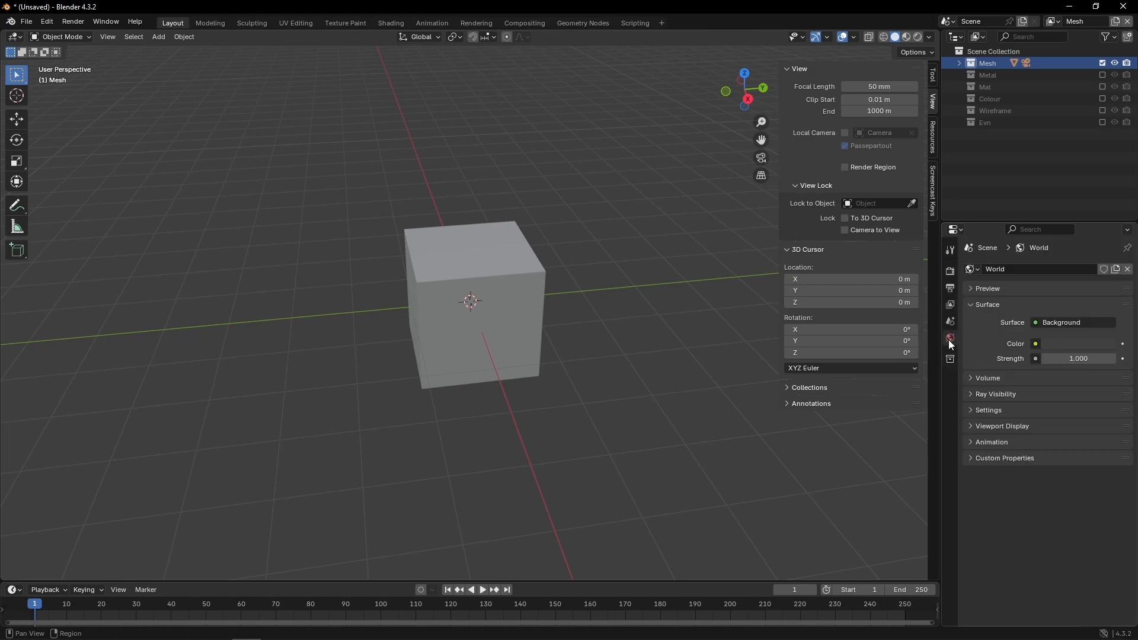
click(1036, 346)
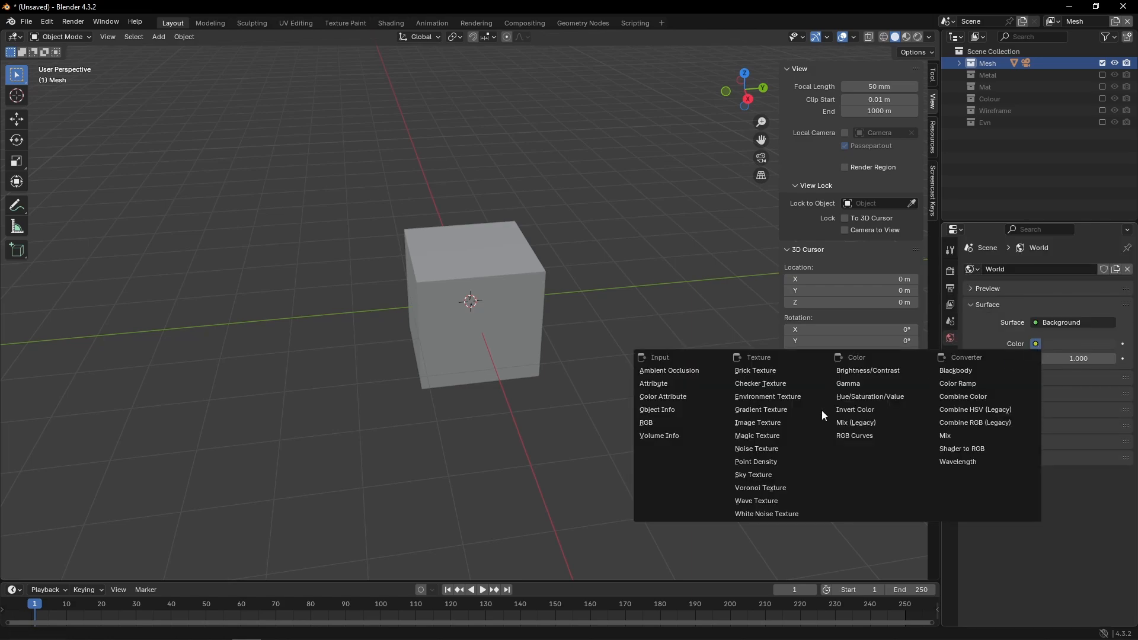
click(782, 398)
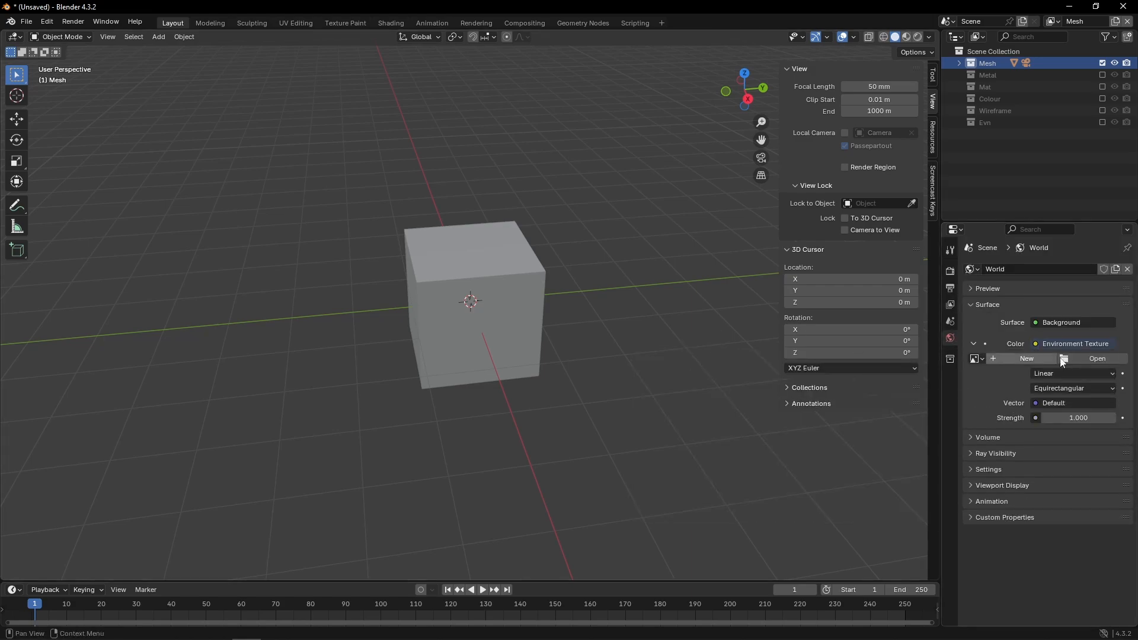
click(1083, 358)
drag(518, 144, 0, 151)
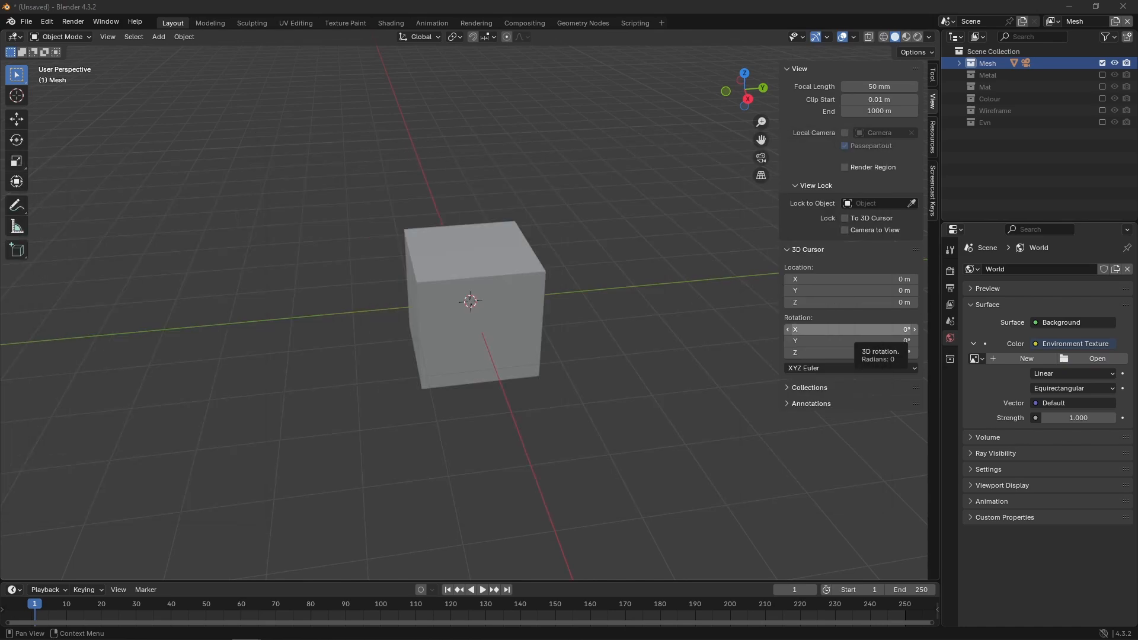
drag(0, 184, 352, 162)
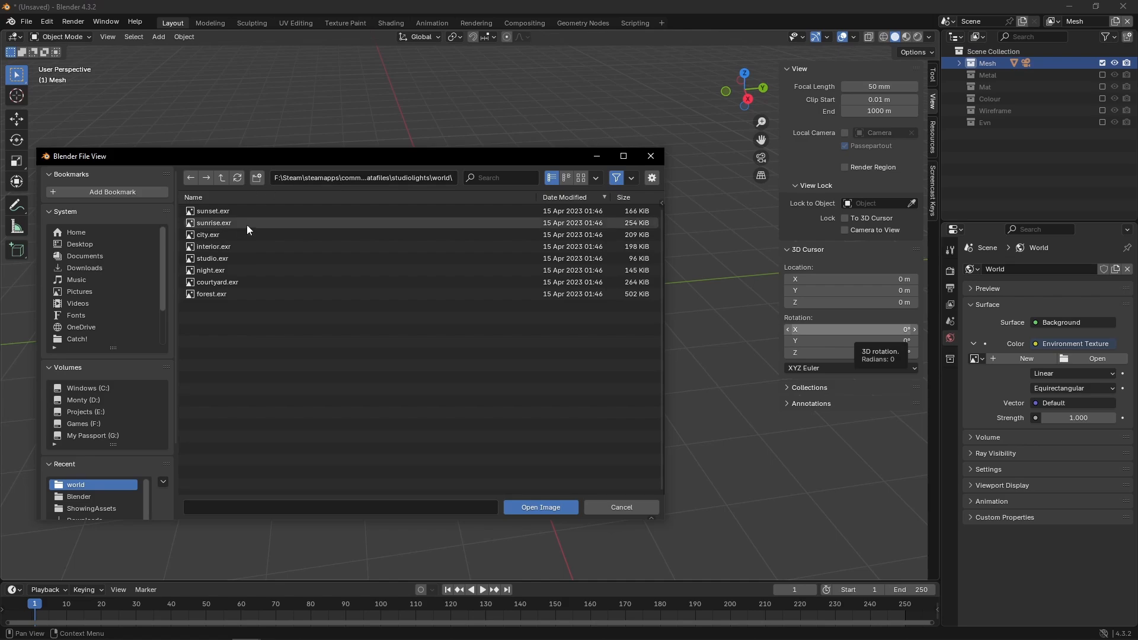
click(237, 258)
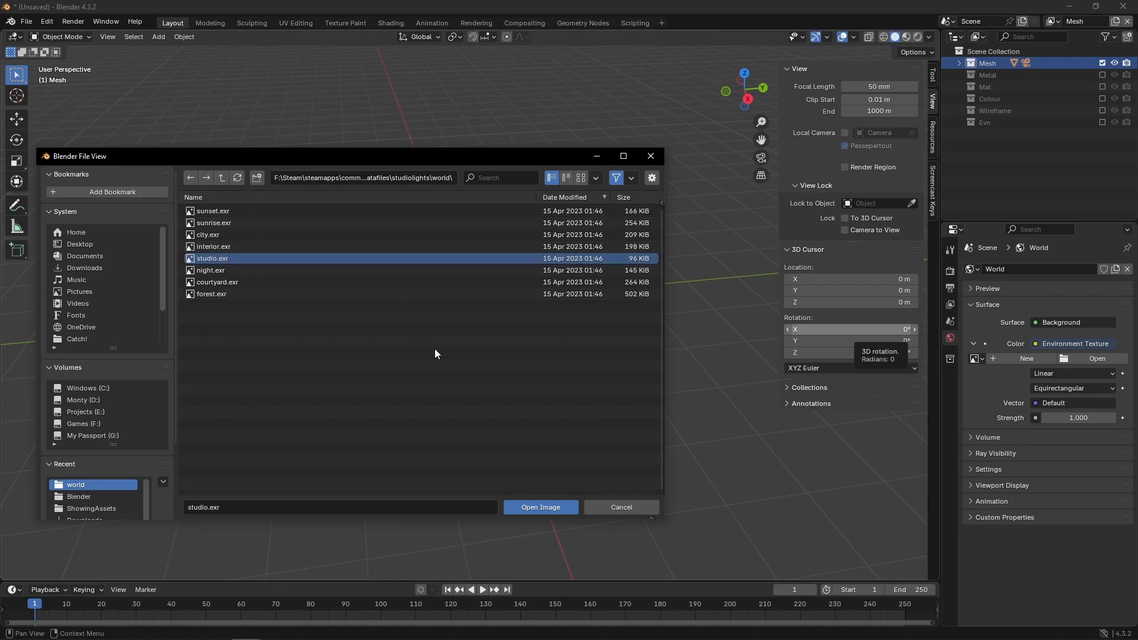
click(524, 505)
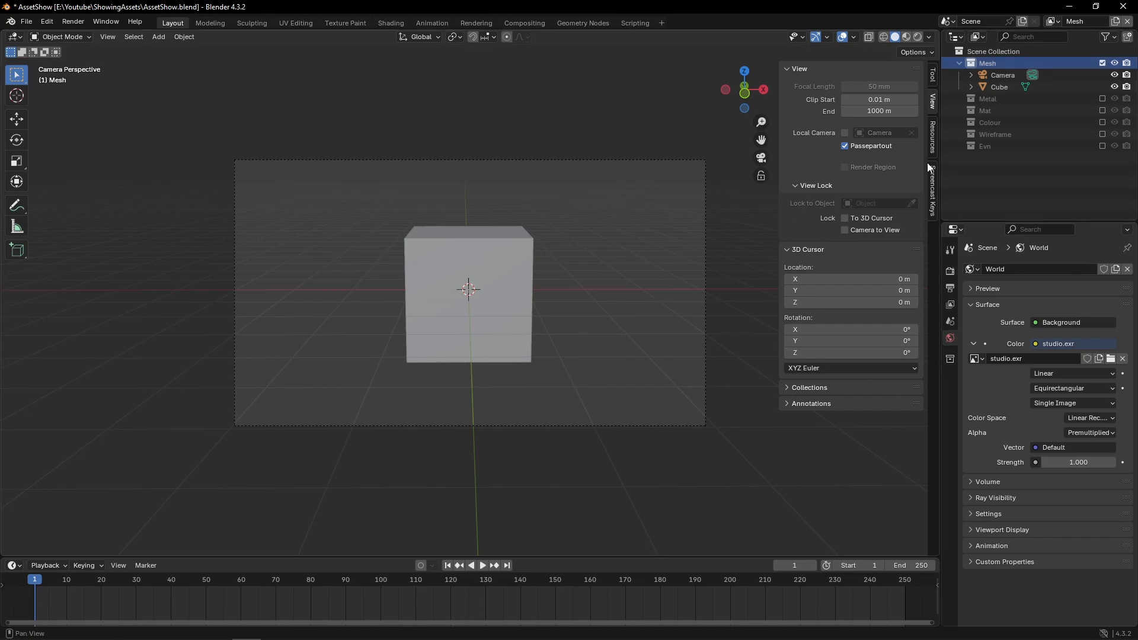
Hide the Cube in the viewport and add a plain-axes empty to the Mesh collection.
click(1115, 87)
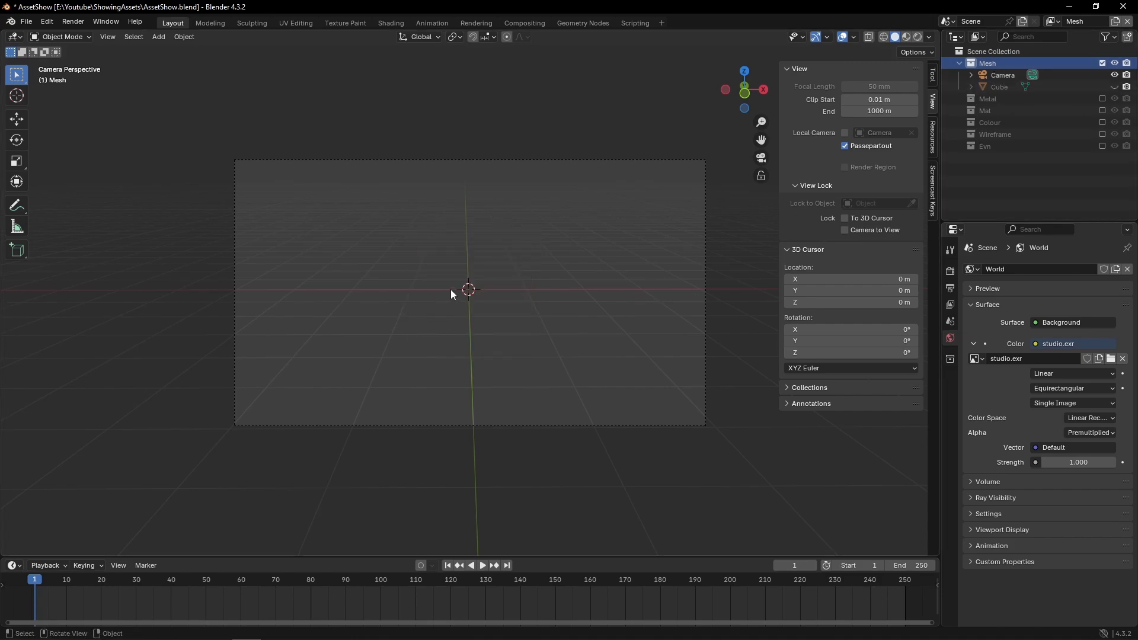
key(shift+a)
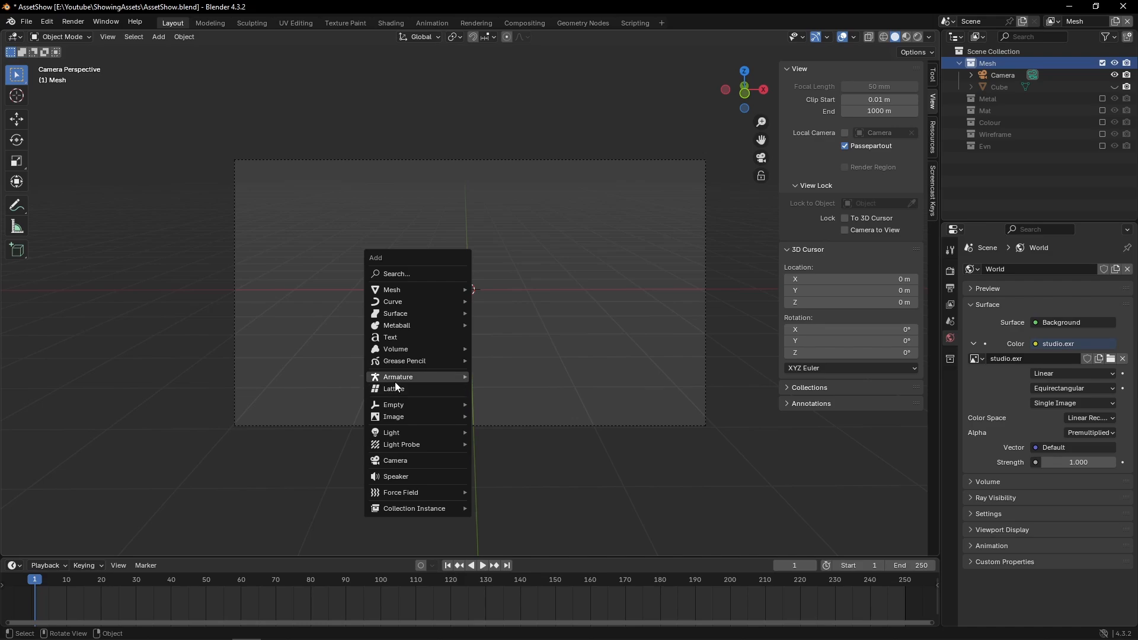
mouse_move(402, 404)
click(482, 400)
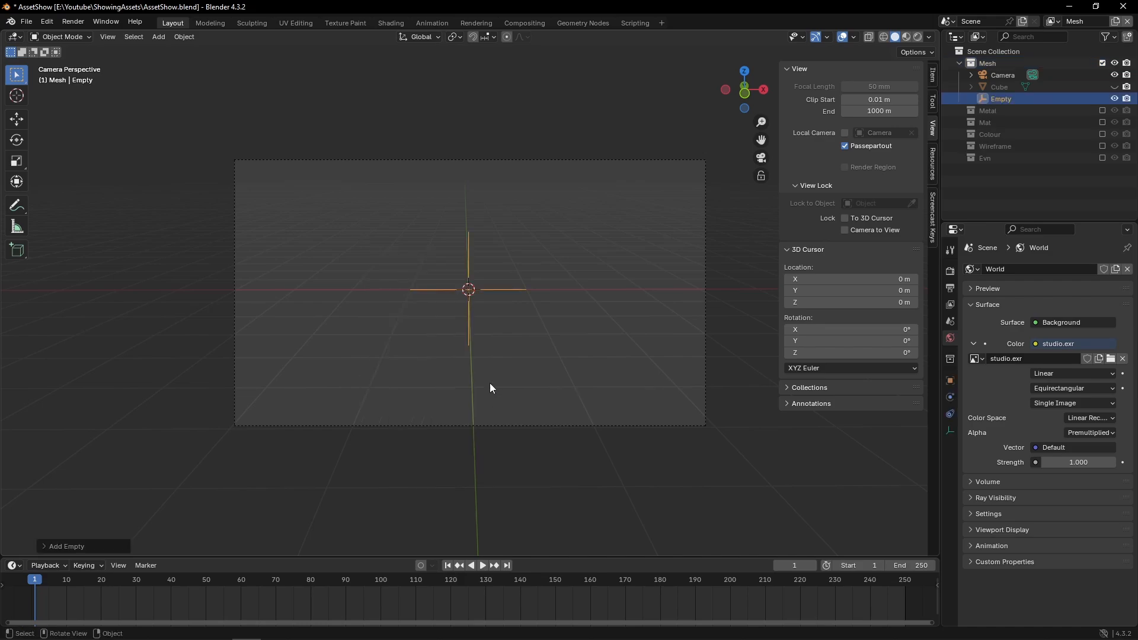
Rename the new empty as MeshRot.
double_click(1002, 98)
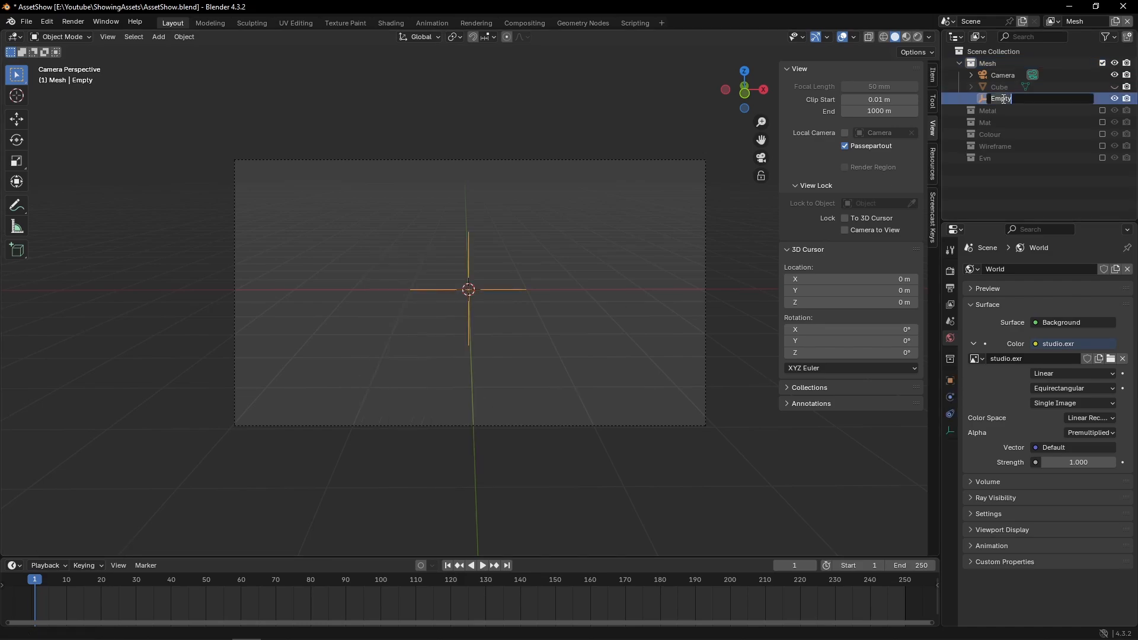
text(MeshRot)
key(Return)
Set the animation's end frame to 96 by entering 24*4.
click(921, 566)
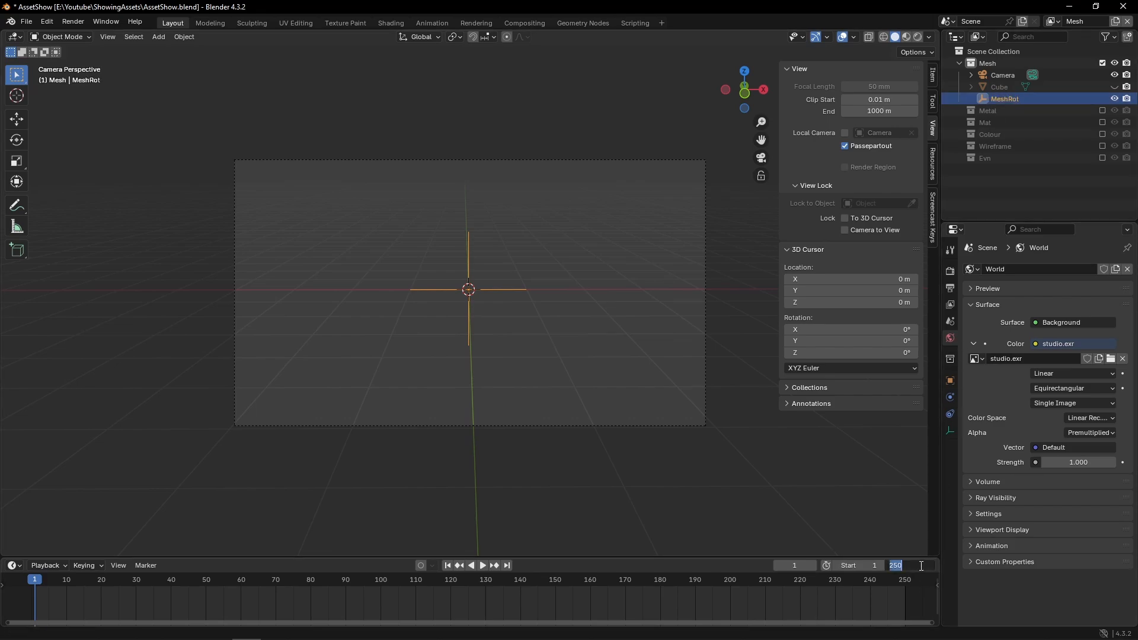
text(24*4)
key(Return)
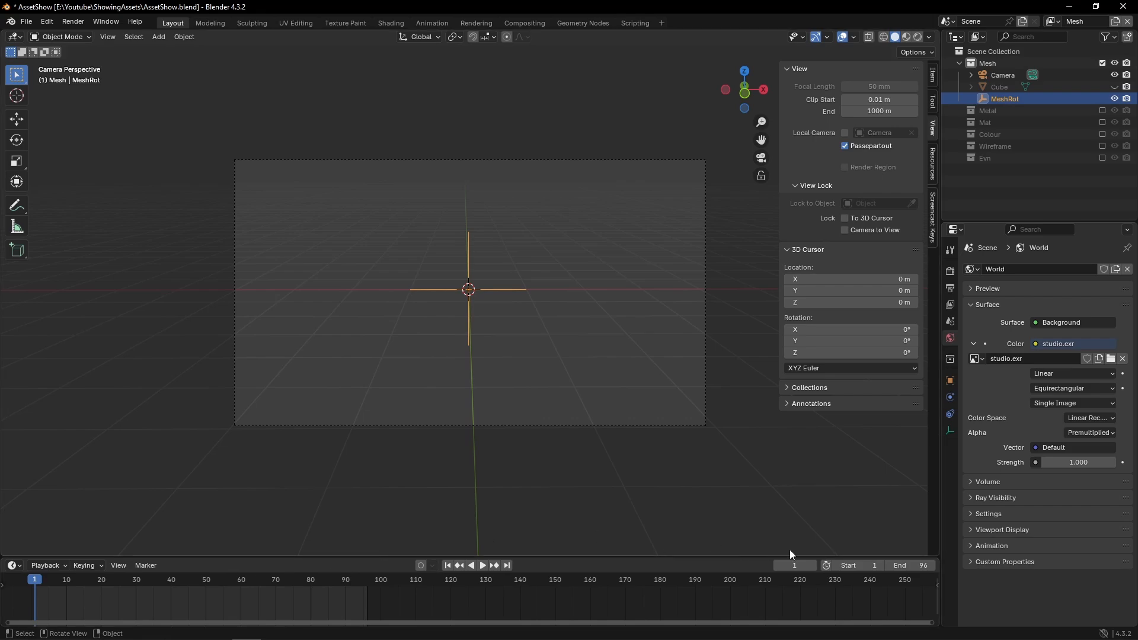
Move the playhead to frame 6 and insert a single keyframe on MeshRot's Z rotation.
key(space)
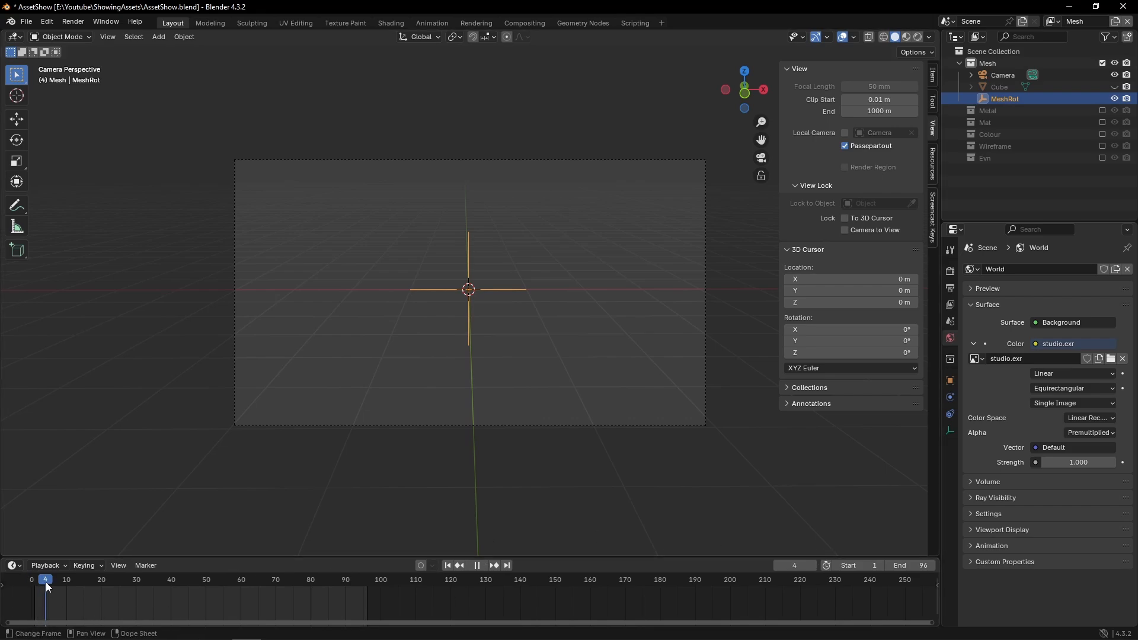
key(space)
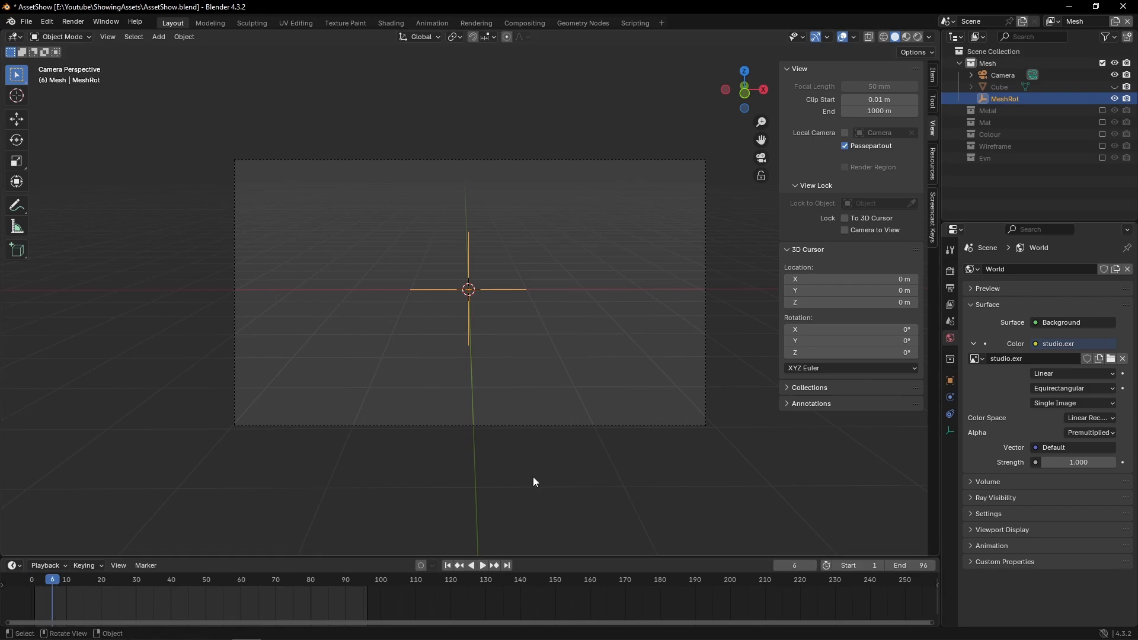
click(933, 83)
right_click(788, 170)
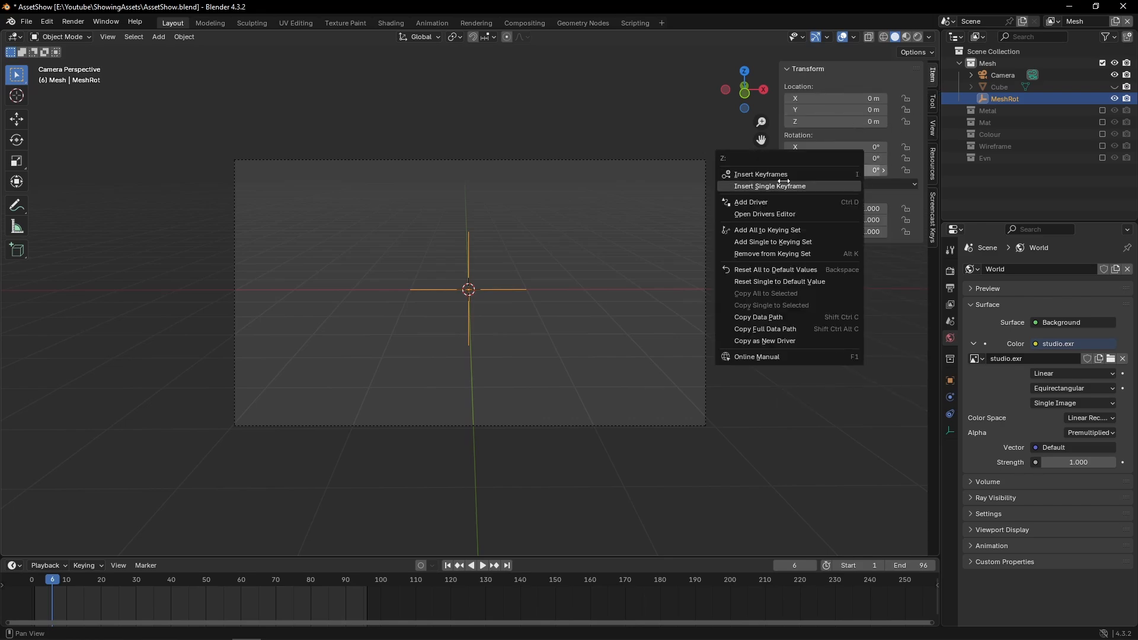
click(784, 185)
At frame 30, set MeshRot's Z rotation to 360° and insert a single keyframe on it.
click(794, 566)
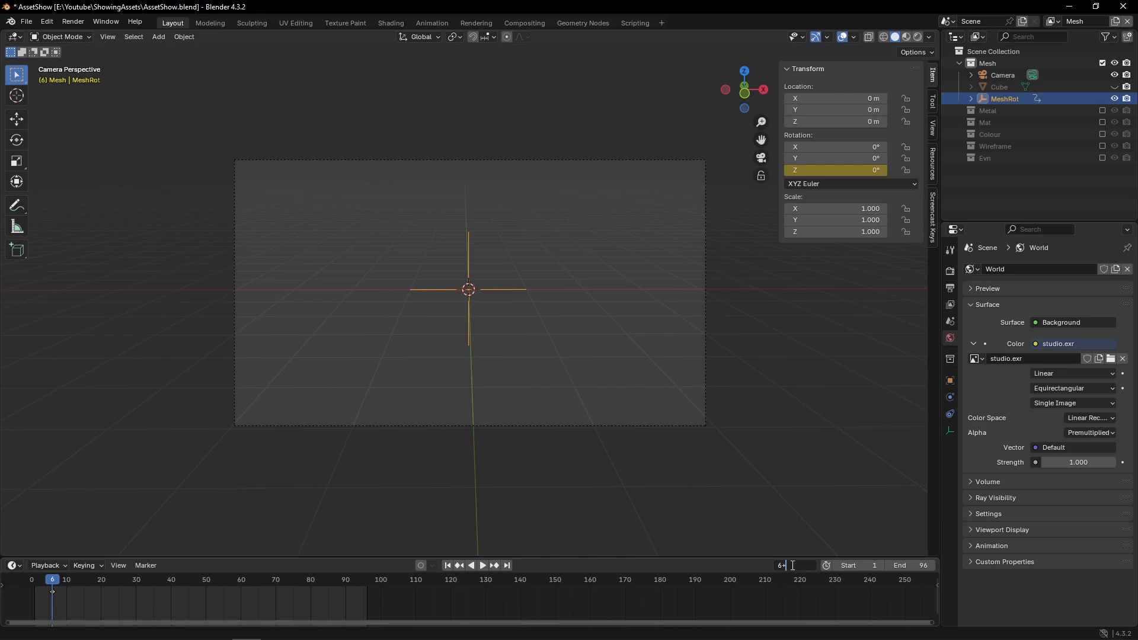
text(+24)
key(Return)
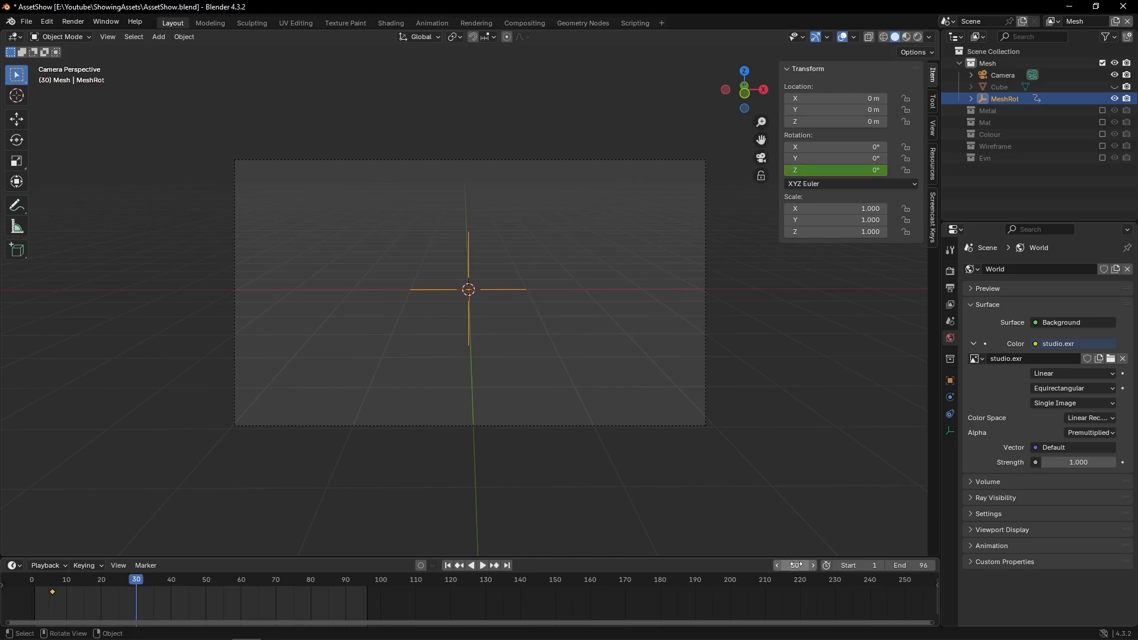
click(850, 172)
text(3)
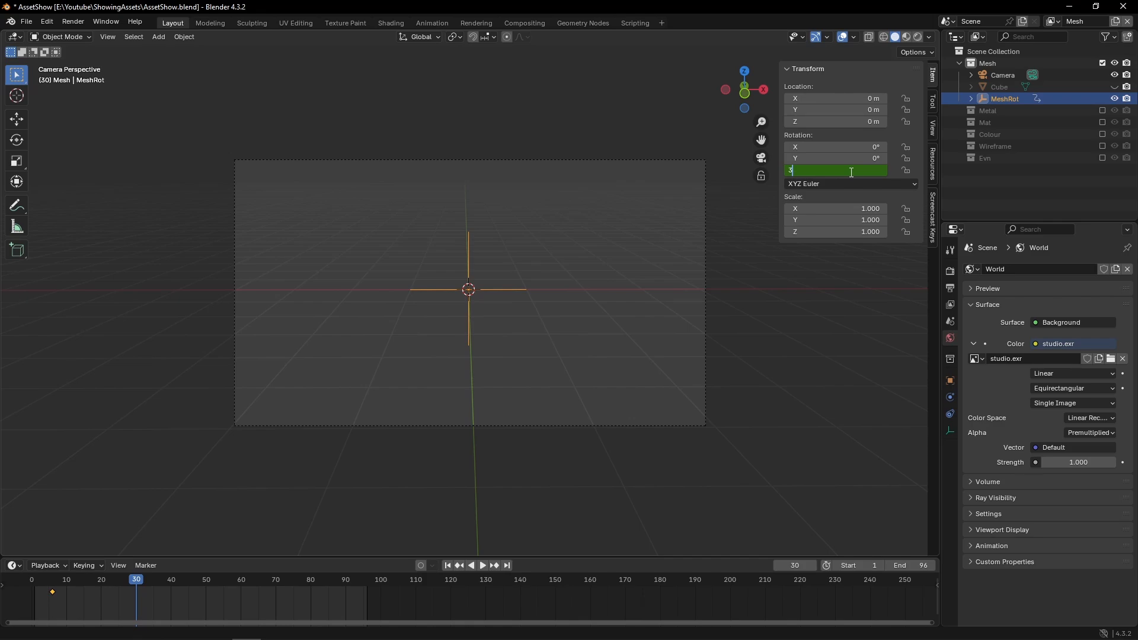
text(60)
key(Return)
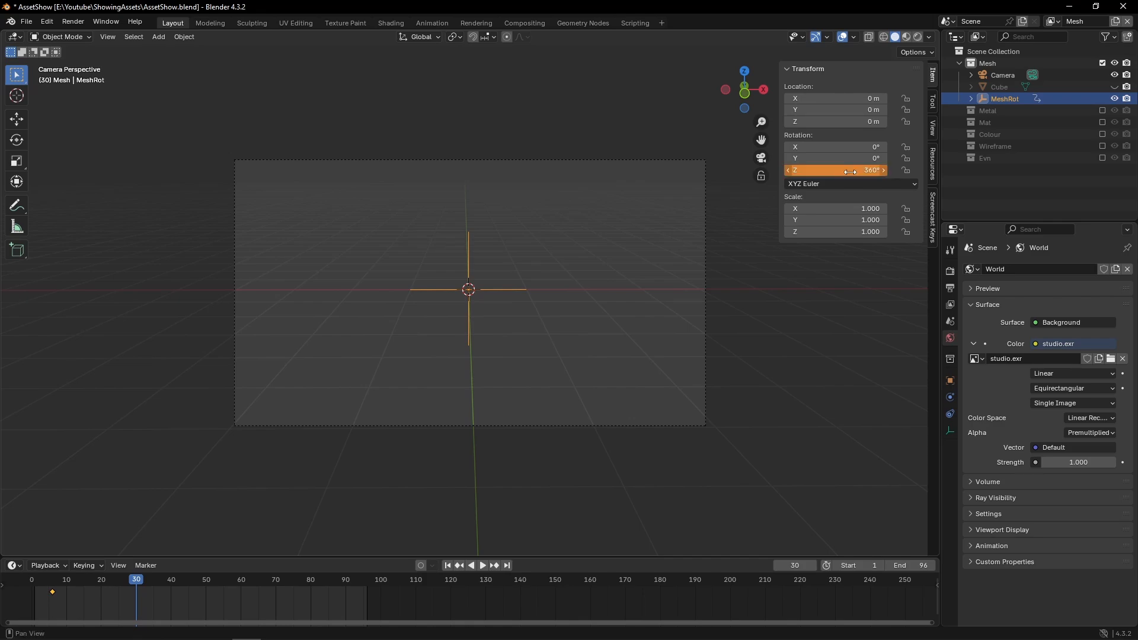
right_click(801, 172)
click(786, 173)
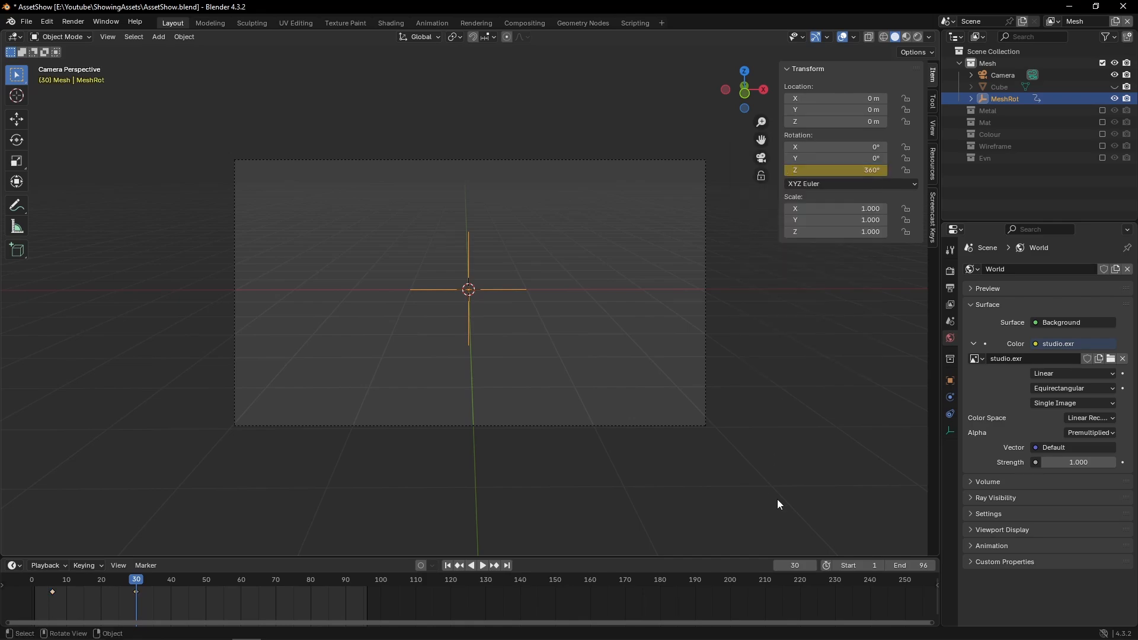
Go to frame 36 and insert a single keyframe on MeshRot's Z rotation, keeping its current value.
click(796, 565)
text(36)
key(Return)
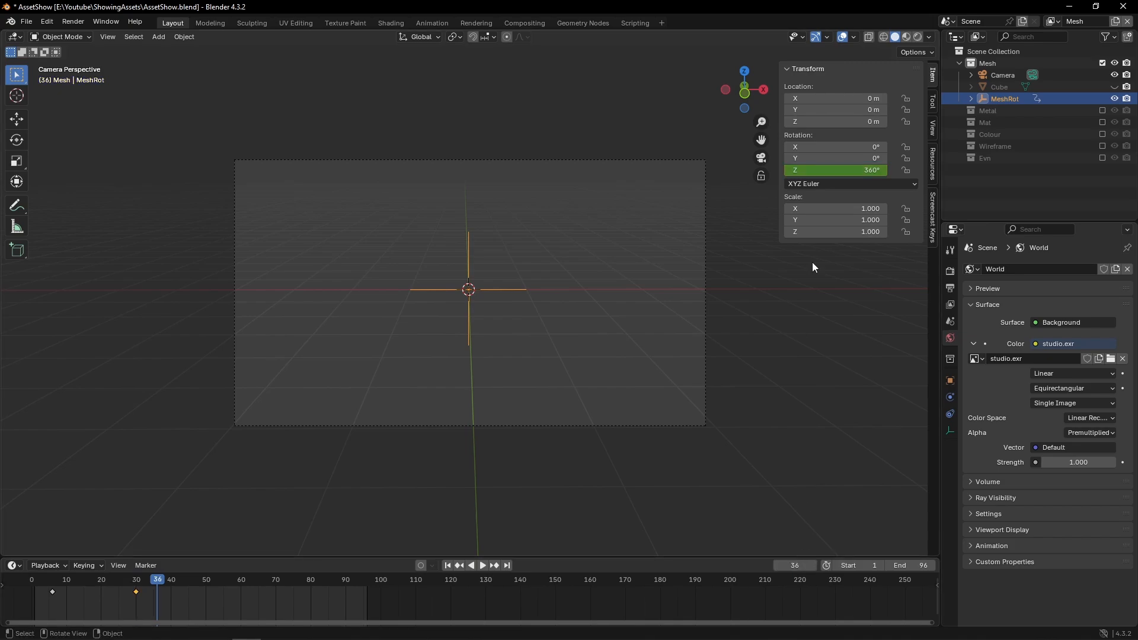
right_click(824, 172)
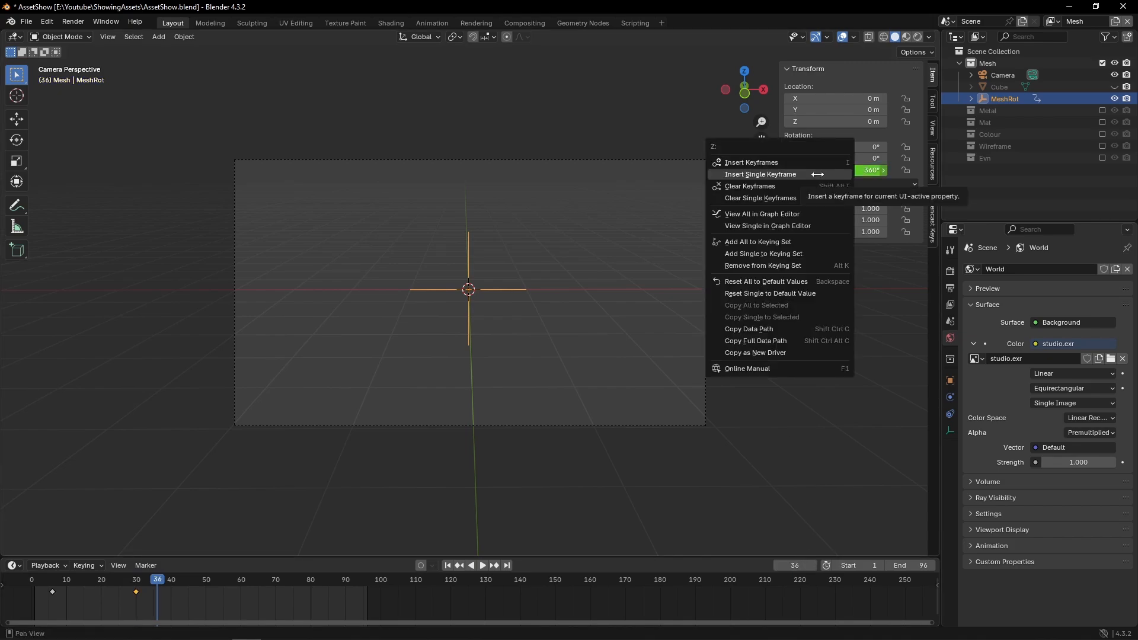
click(803, 174)
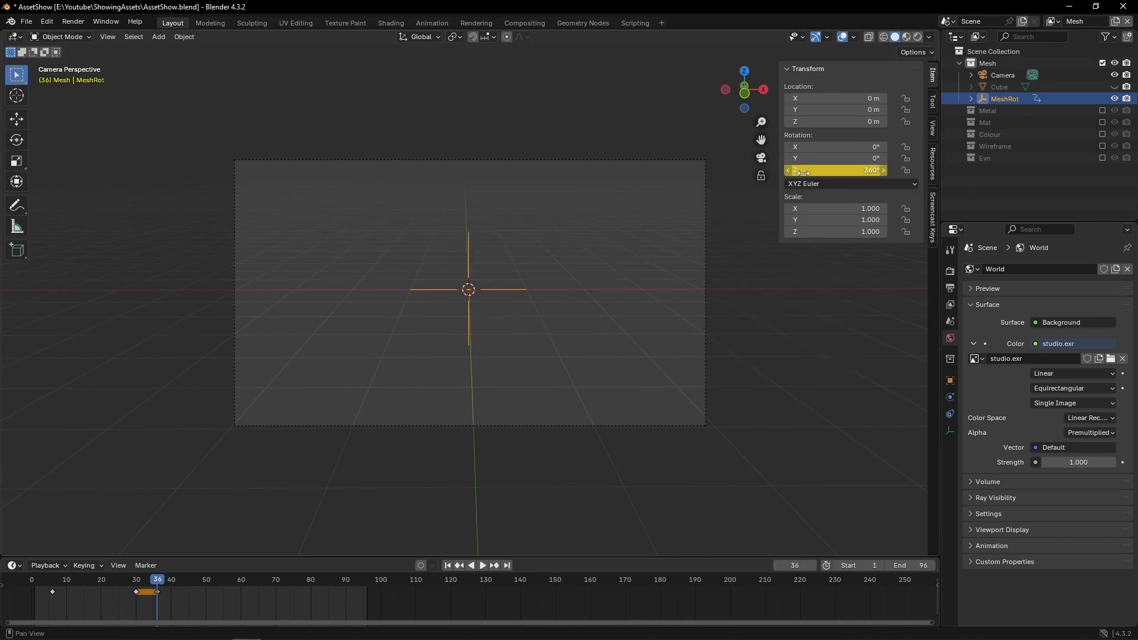
Go to frame 60 and insert a single hold keyframe on MeshRot's Z rotation.
click(793, 565)
key(BackSpace)
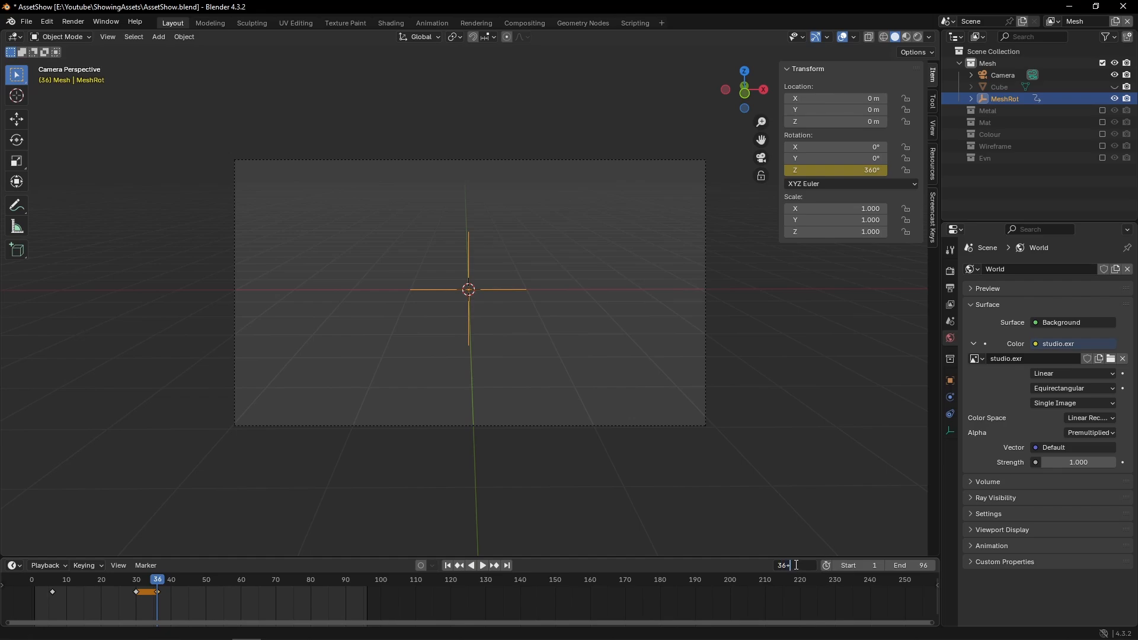
text(36+24)
key(Return)
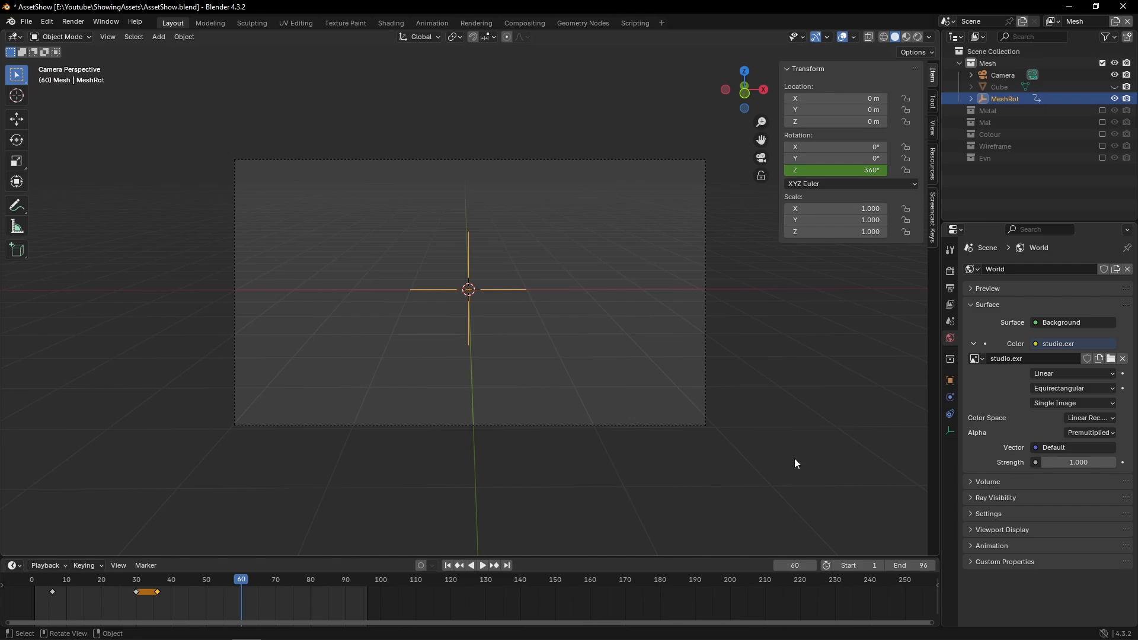
right_click(828, 170)
click(828, 170)
Advance to frame 66 and insert a single keyframe on MeshRot's unchanged Z rotation.
click(794, 564)
key(BackSpace)
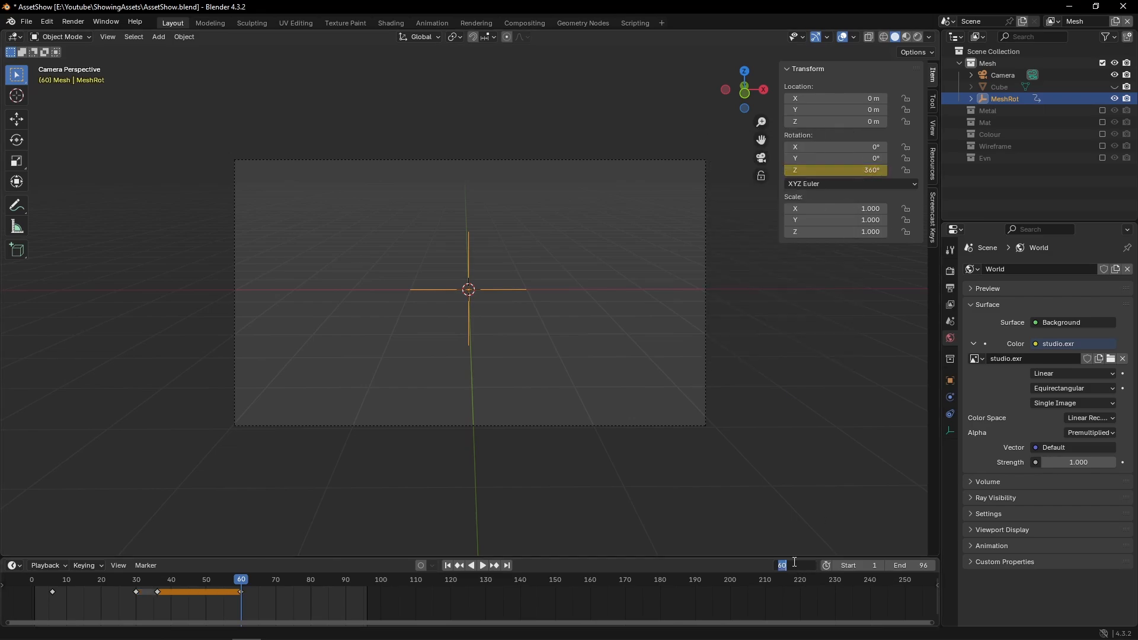
text(6)
key(Return)
right_click(775, 168)
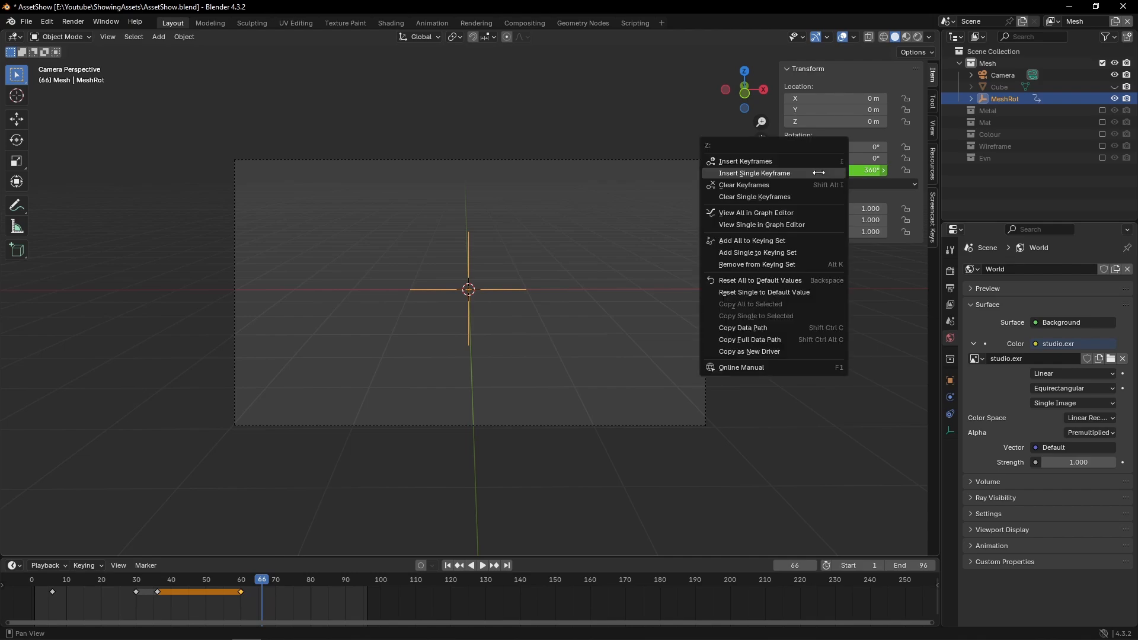
click(775, 169)
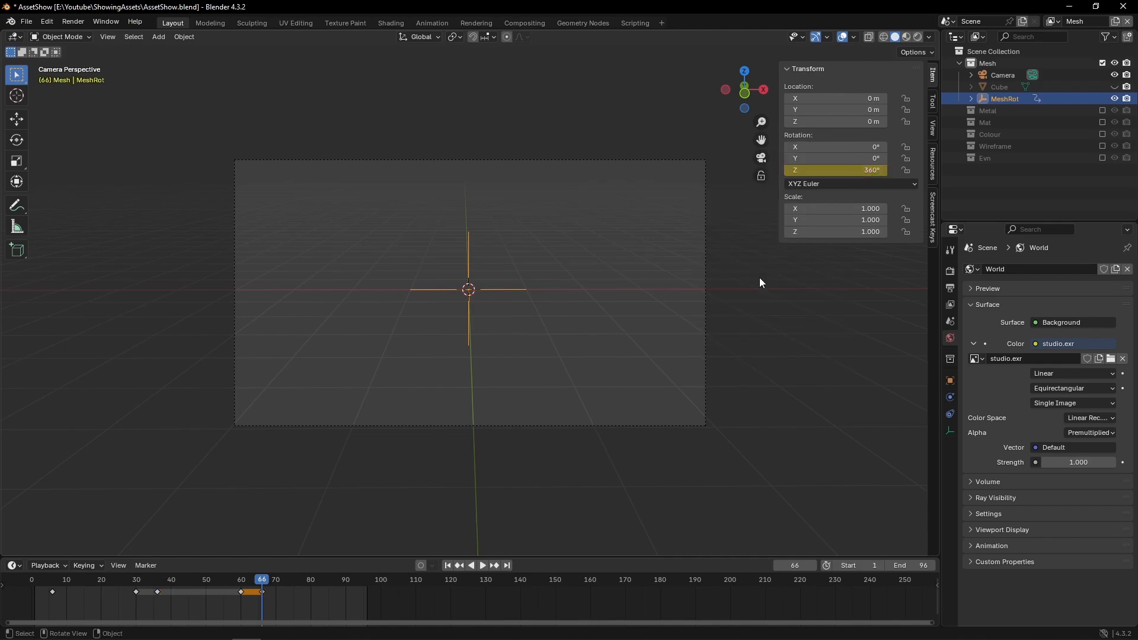
At frame 90, set MeshRot's Z rotation to 720° and insert a single keyframe on it.
click(797, 565)
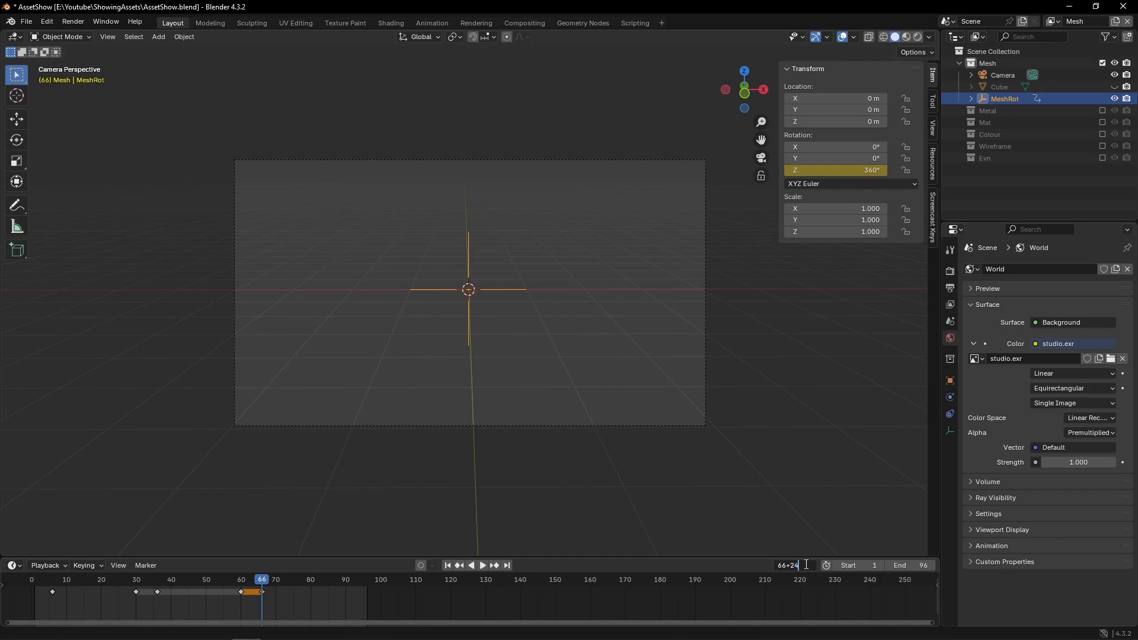
key(Return)
click(857, 171)
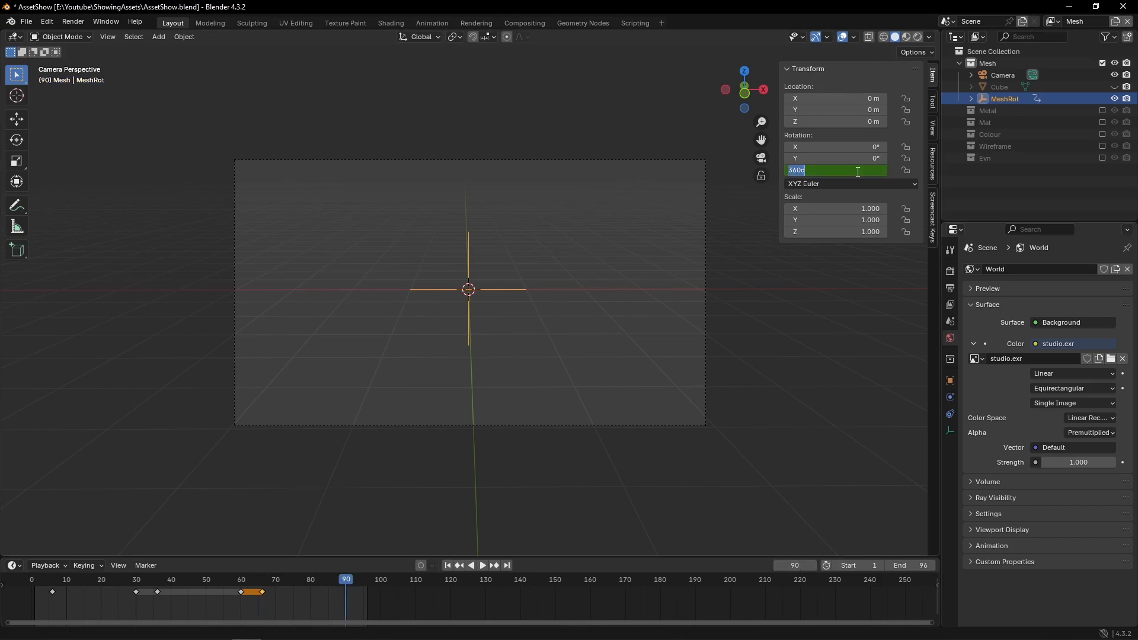
text(720)
key(Return)
right_click(846, 171)
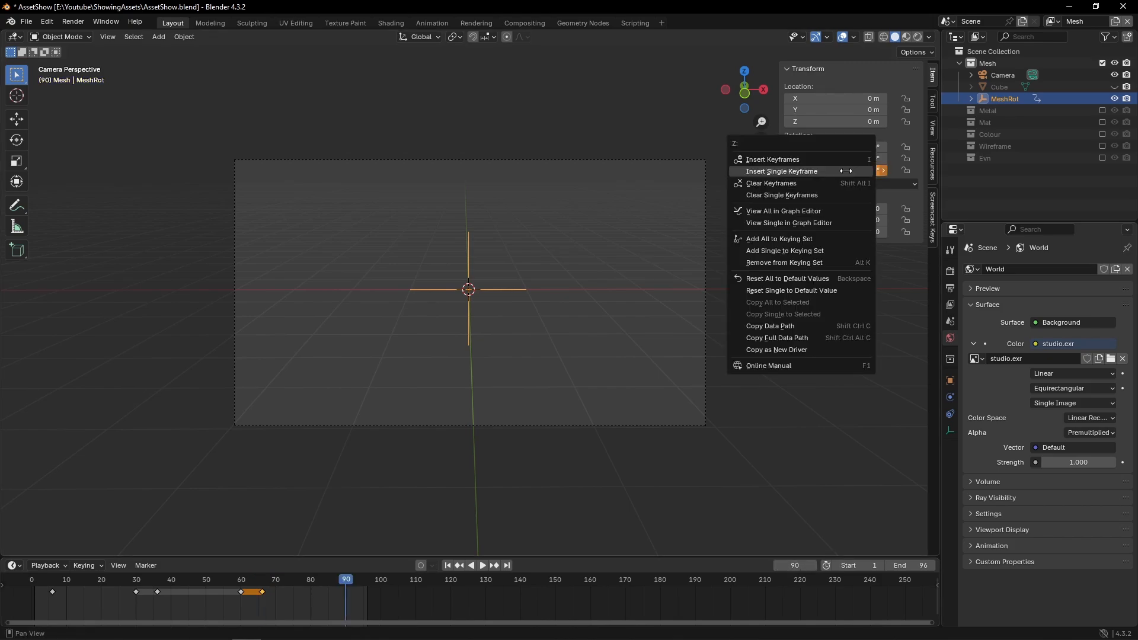
click(822, 171)
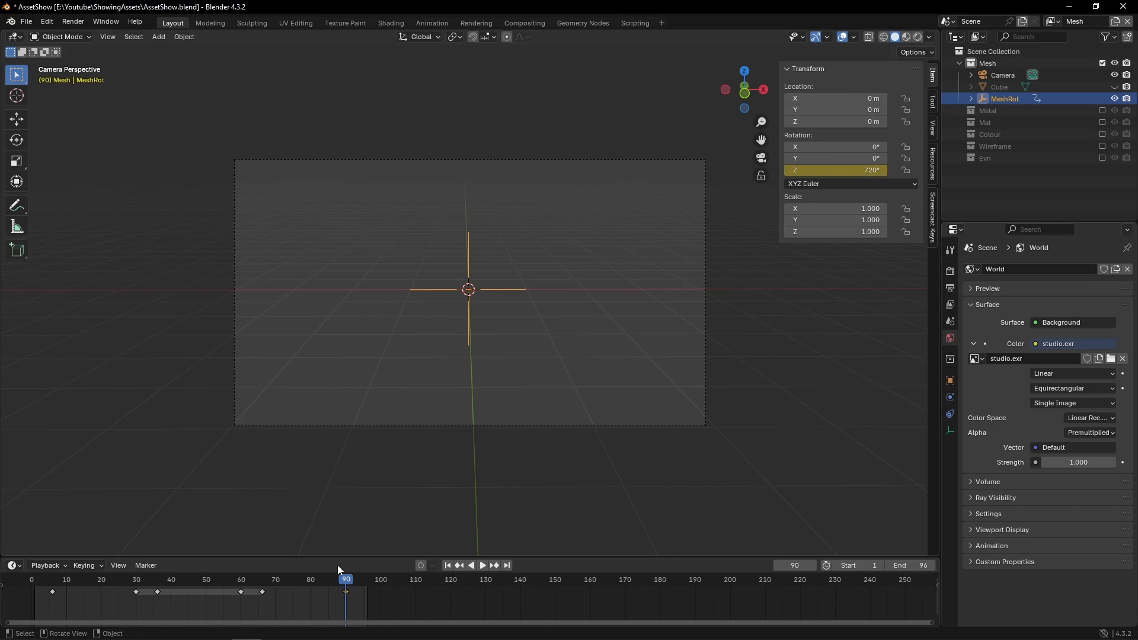
Play back and scrub through MeshRot's Z-rotation animation to check its timing.
key(space)
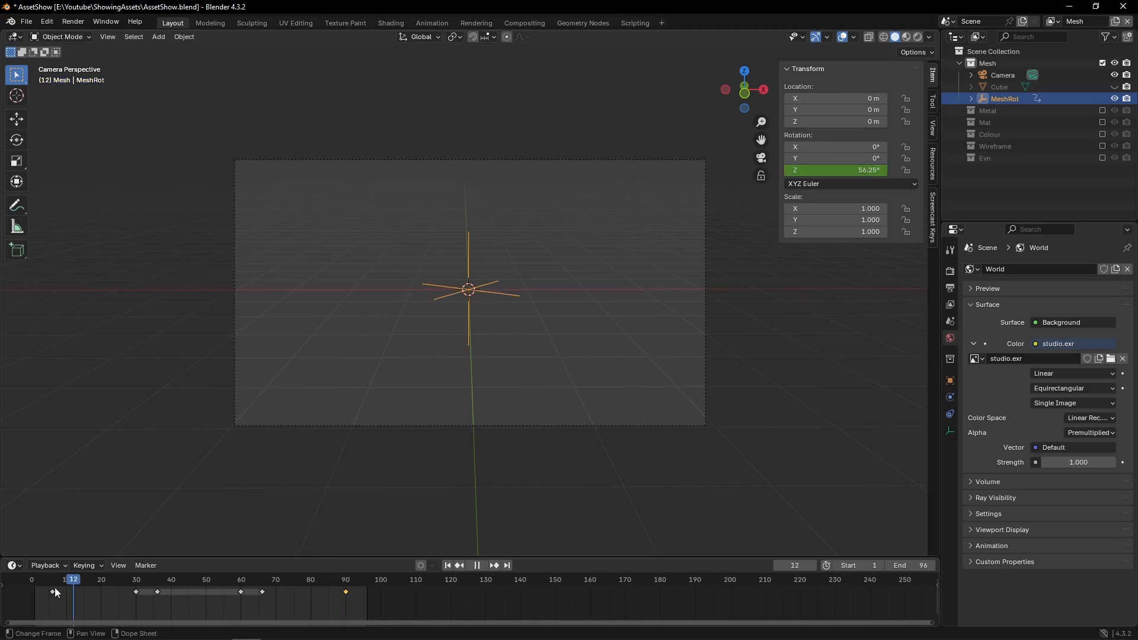
drag(54, 588, 322, 605)
click(44, 599)
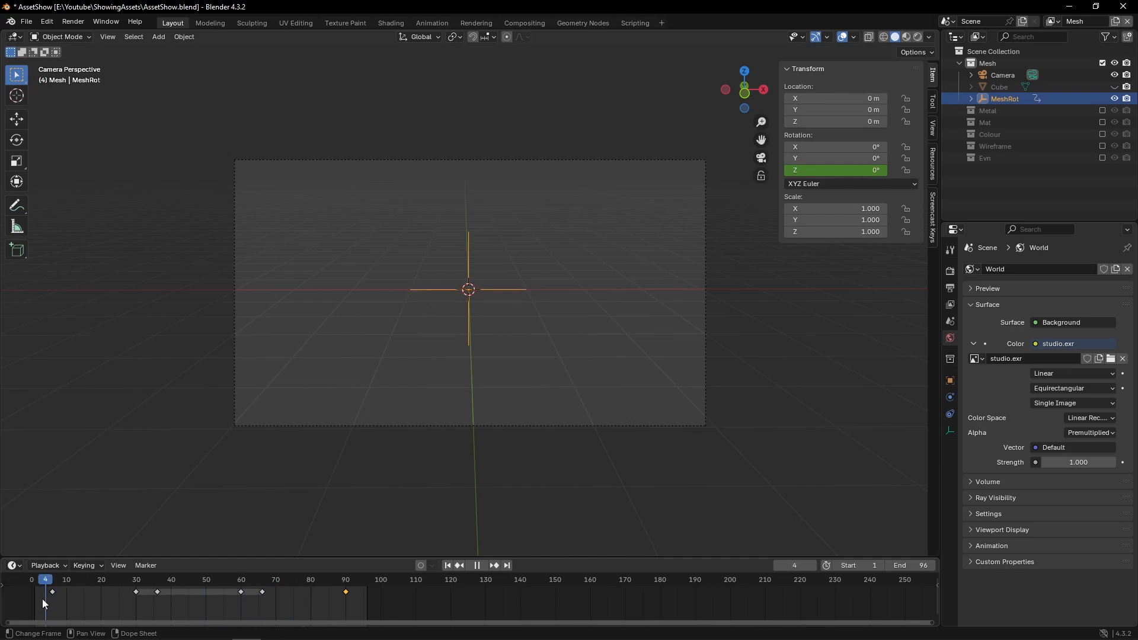
key(space)
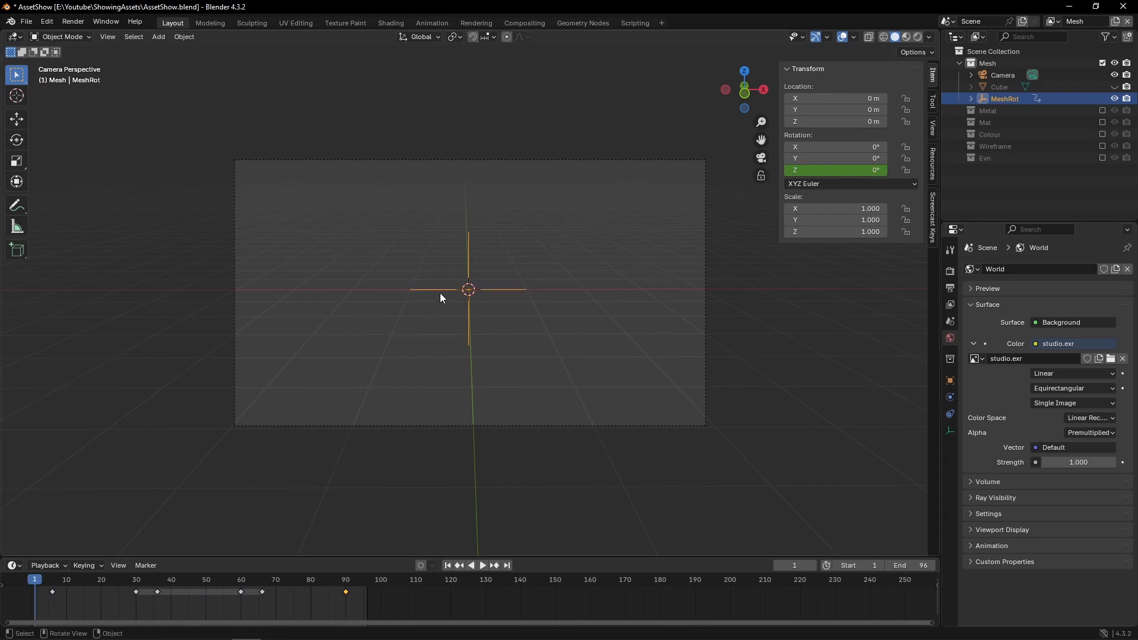
Duplicate the MeshRot empty in place and rename the copy CameraRot.
key(shift+d)
key(Escape)
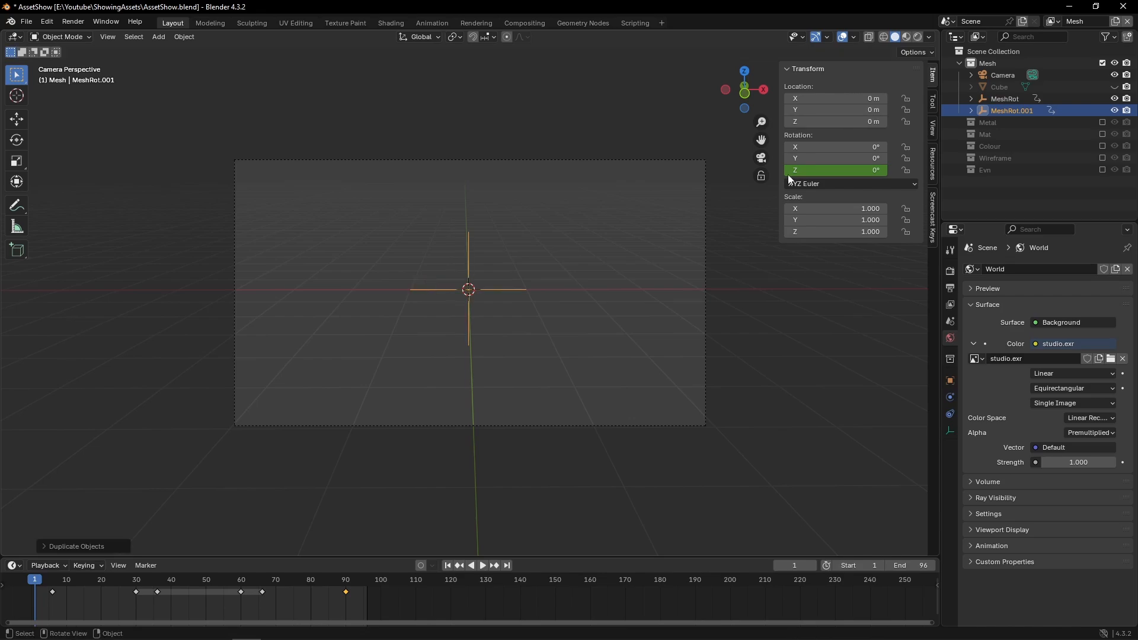
double_click(1022, 110)
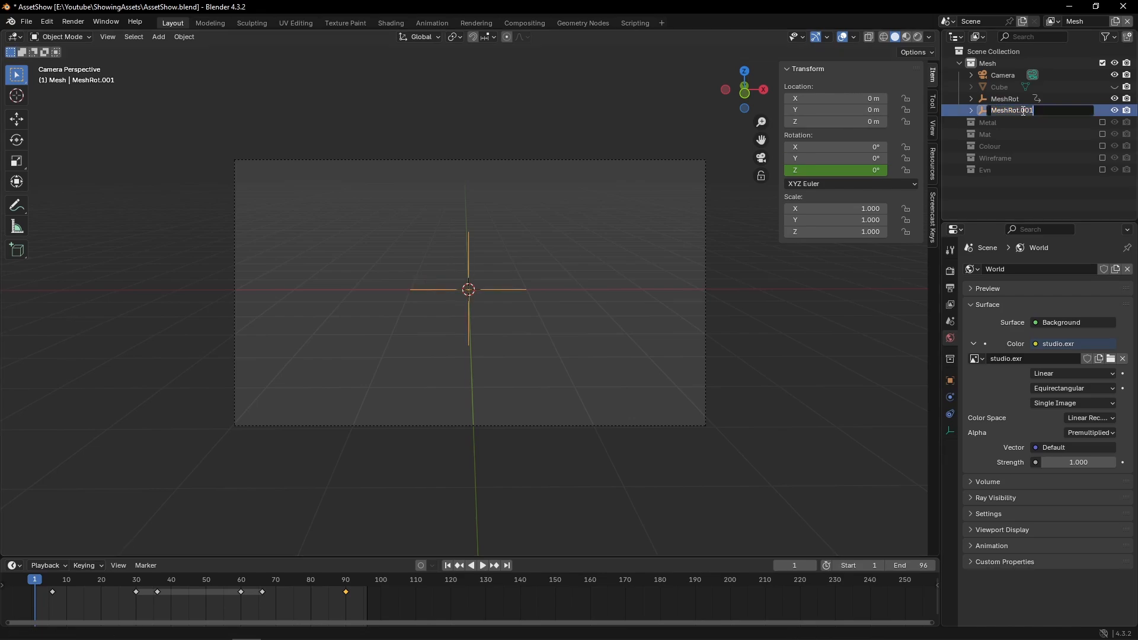
key(BackSpace)
text(Camera)
key(Return)
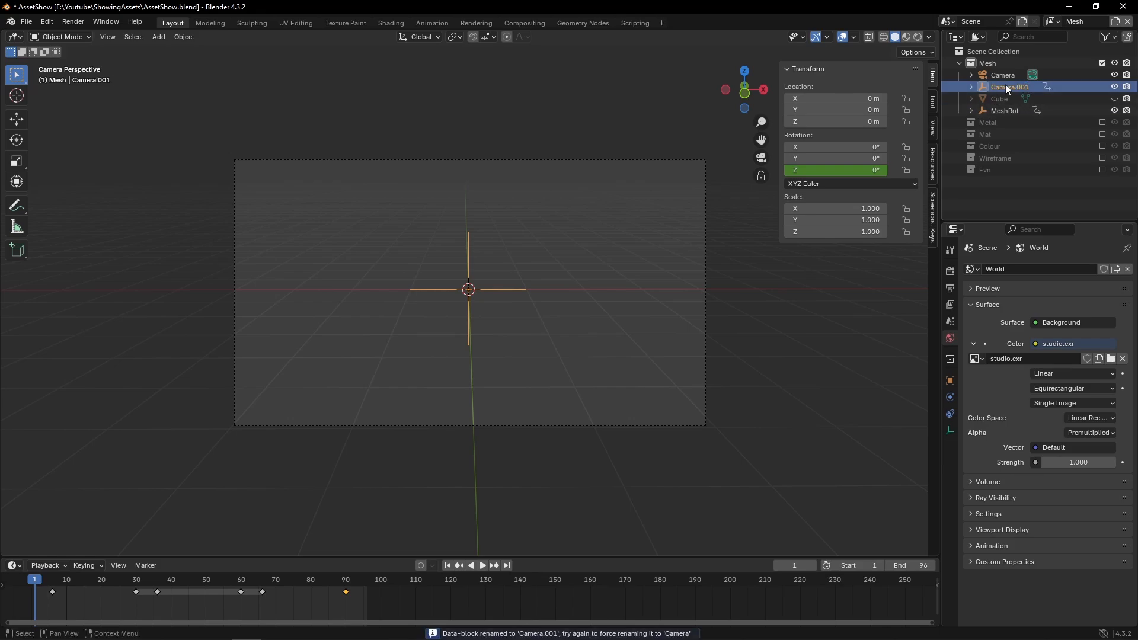
double_click(1006, 87)
click(1032, 87)
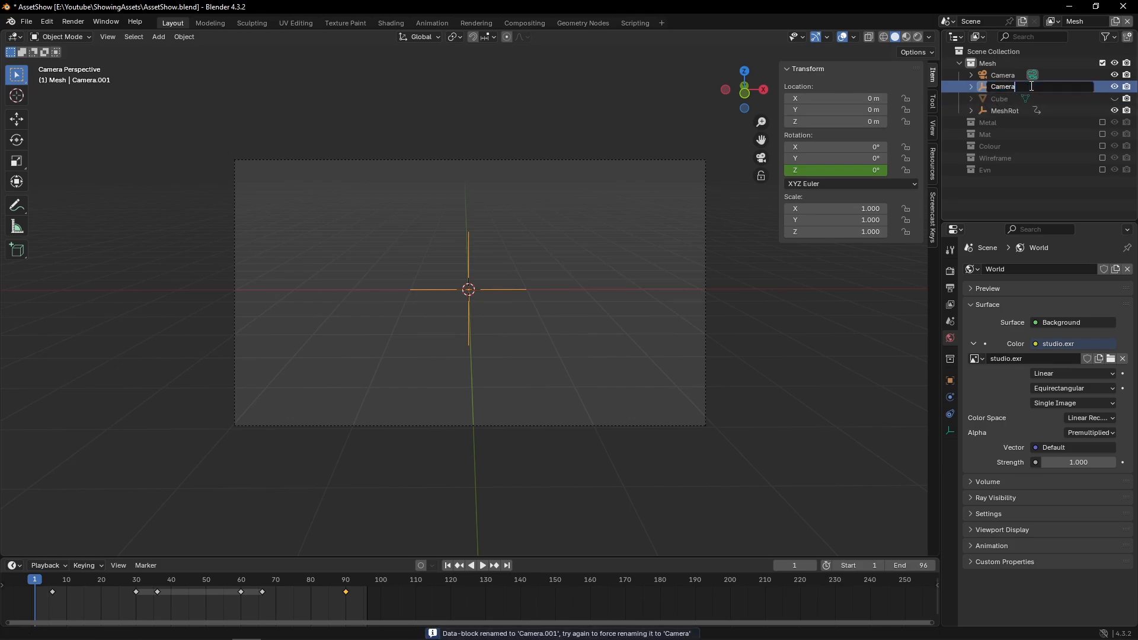
text(Rot)
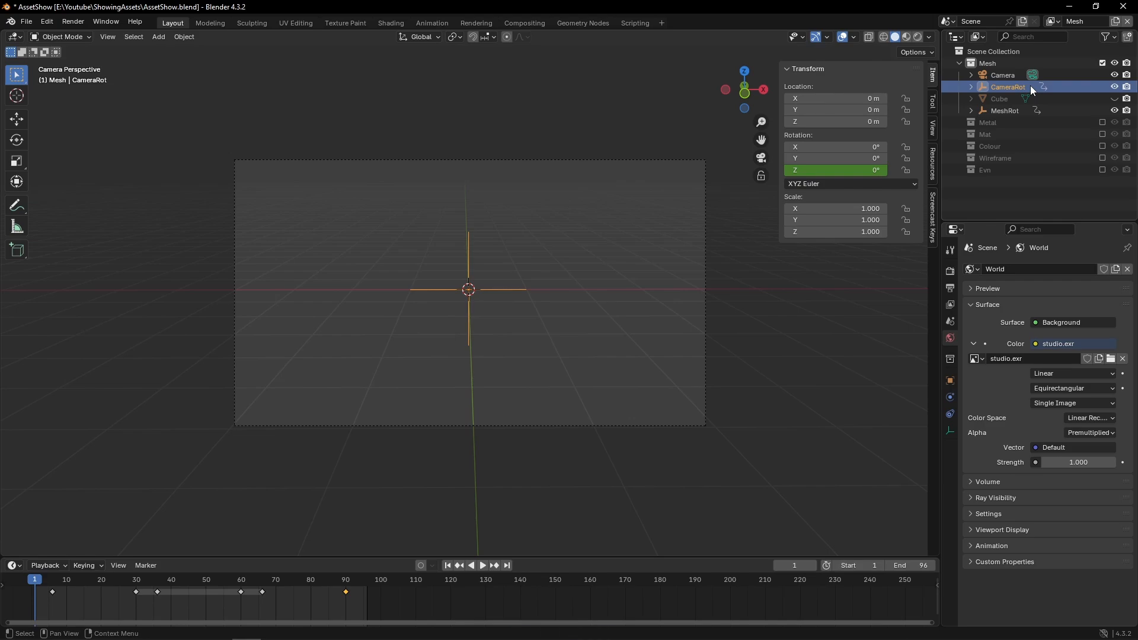
key(Return)
Delete CameraRot's keyframes at frames 6, 30, 66 and 90.
key(space)
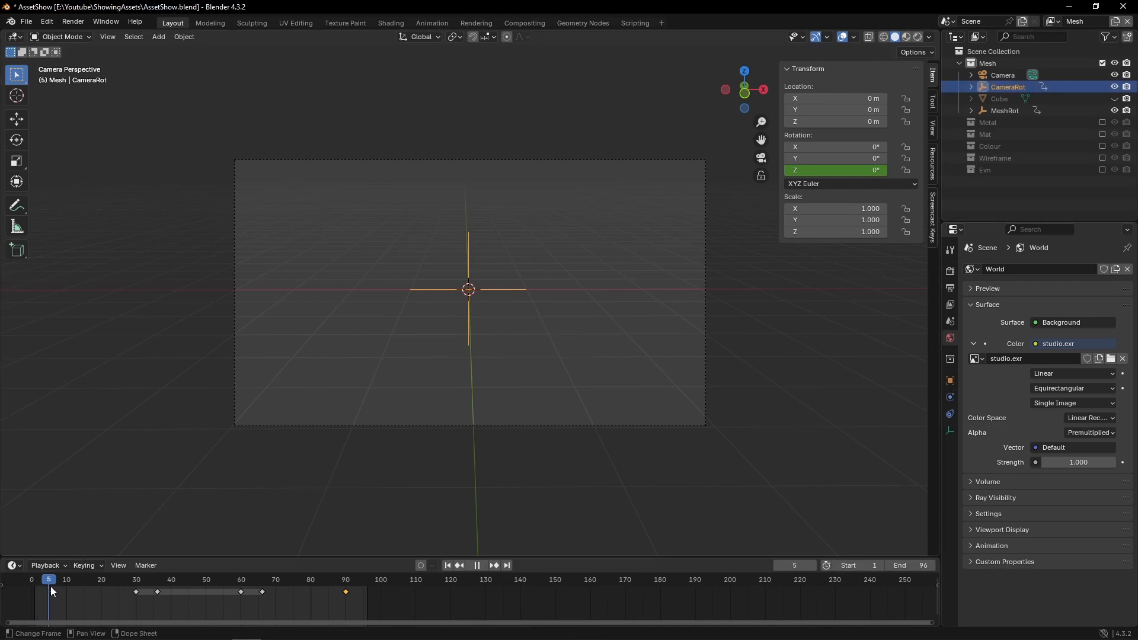
drag(51, 587, 52, 590)
drag(141, 603, 76, 593)
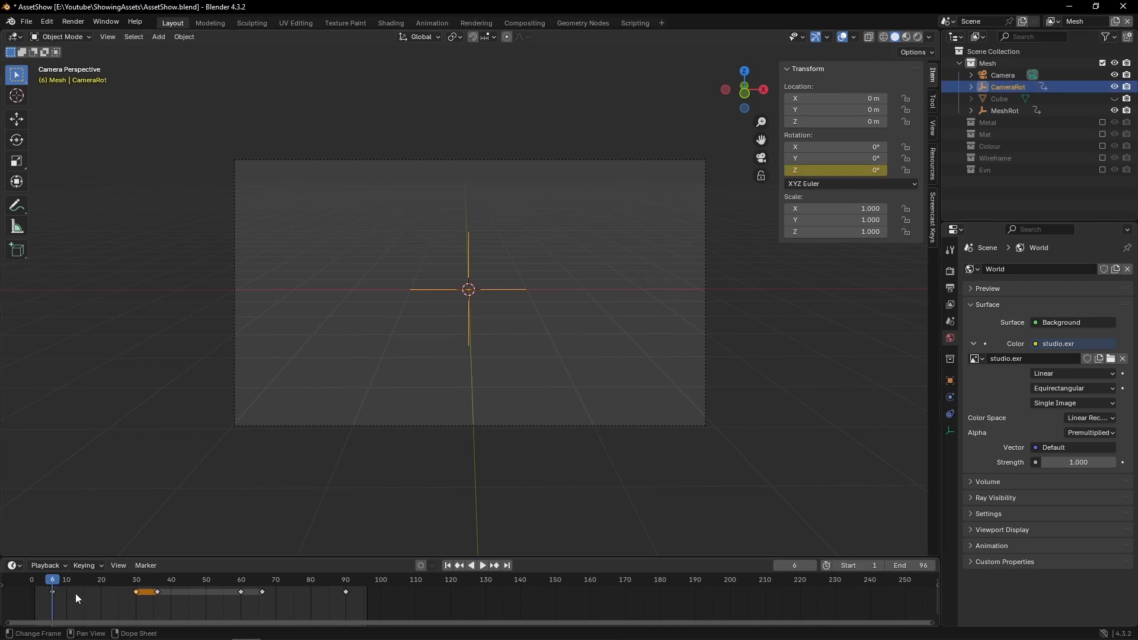
key(Delete)
drag(250, 601, 368, 578)
key(Delete)
At frame 36, set CameraRot's Z rotation to 0° and replace its keyframe there.
drag(159, 585, 157, 588)
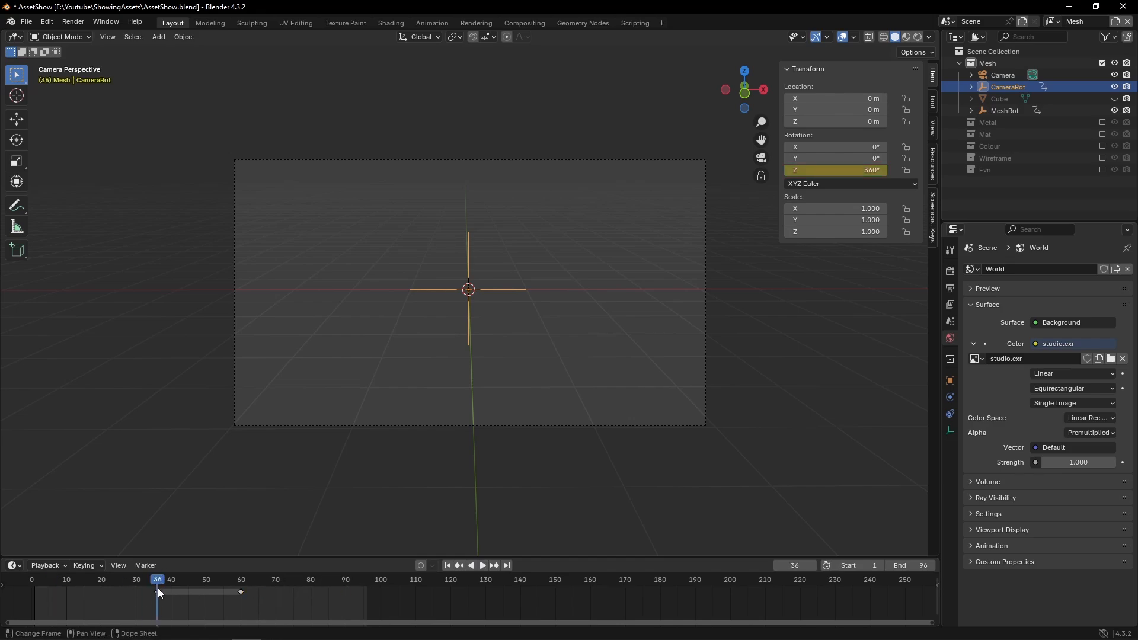
click(820, 167)
text(0)
key(Return)
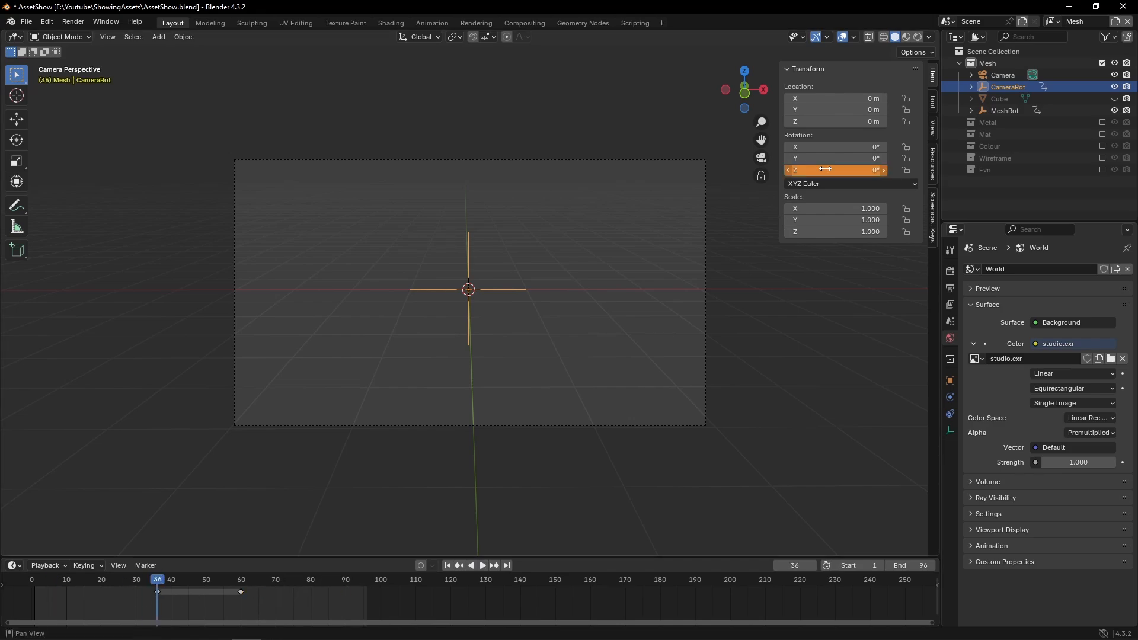
right_click(812, 172)
click(781, 180)
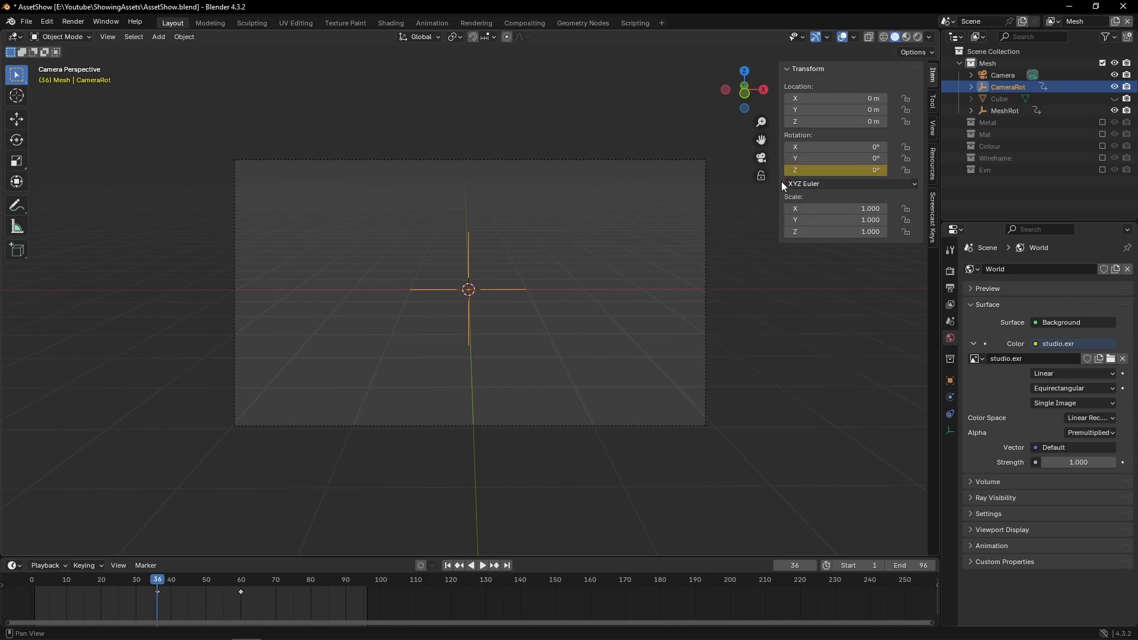
At frame 60, replace the single keyframe on CameraRot's Z rotation, keeping it at 360°.
drag(228, 585, 242, 583)
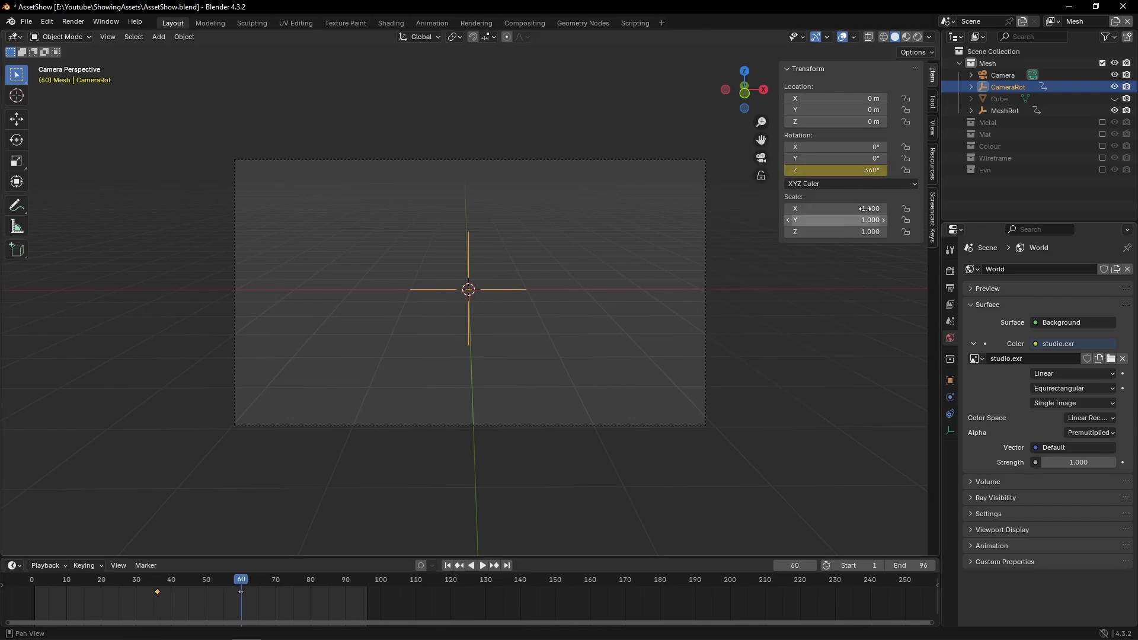
right_click(825, 168)
click(818, 170)
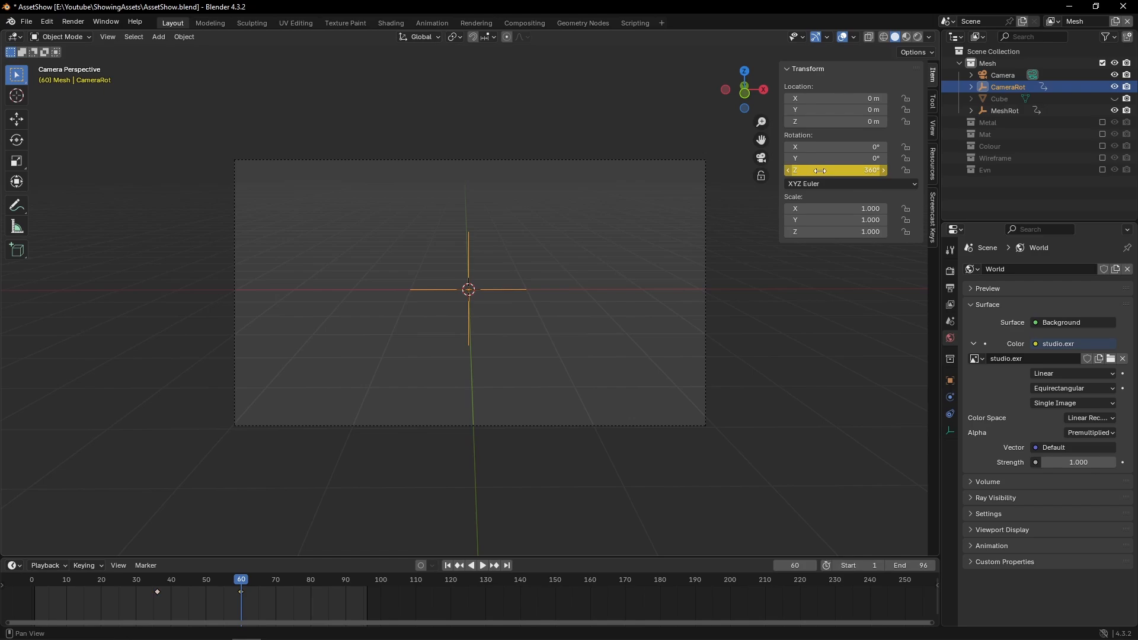
Parent the Camera to the CameraRot empty as Object and scrub through the timeline to check the camera orbit.
click(42, 581)
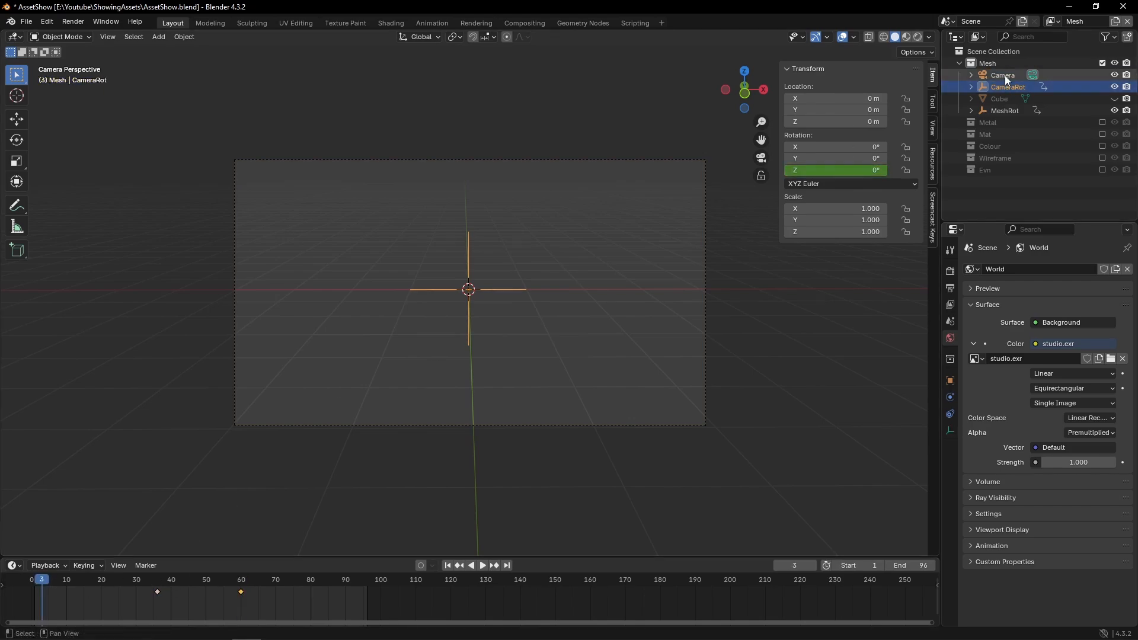
ctrl+click(1005, 76)
key(ctrl+p)
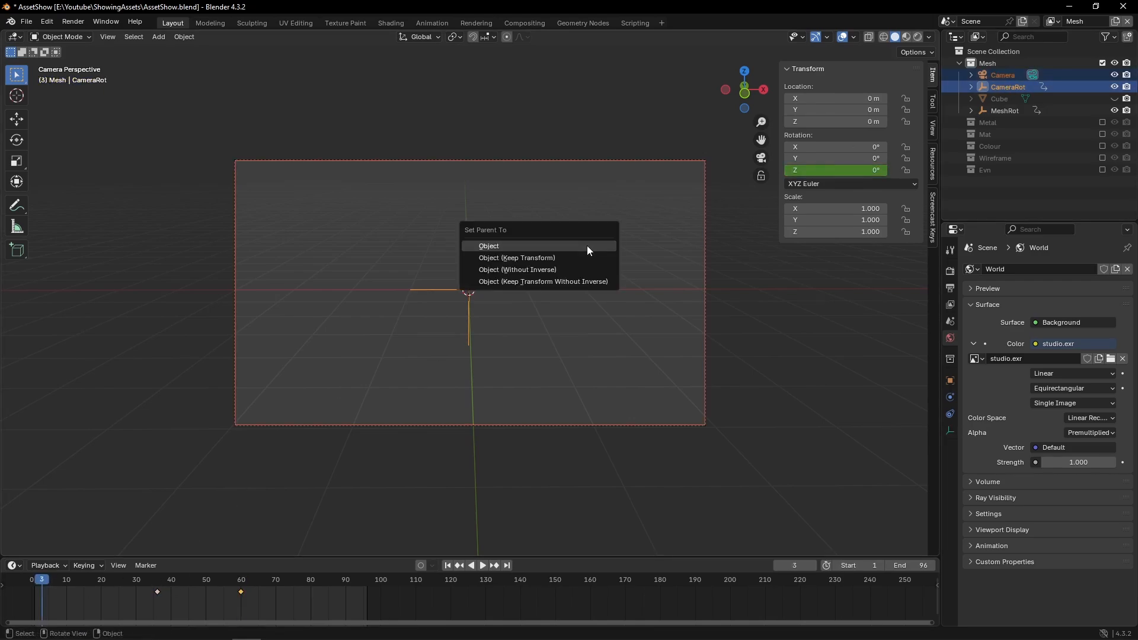
click(586, 246)
drag(45, 588, 335, 588)
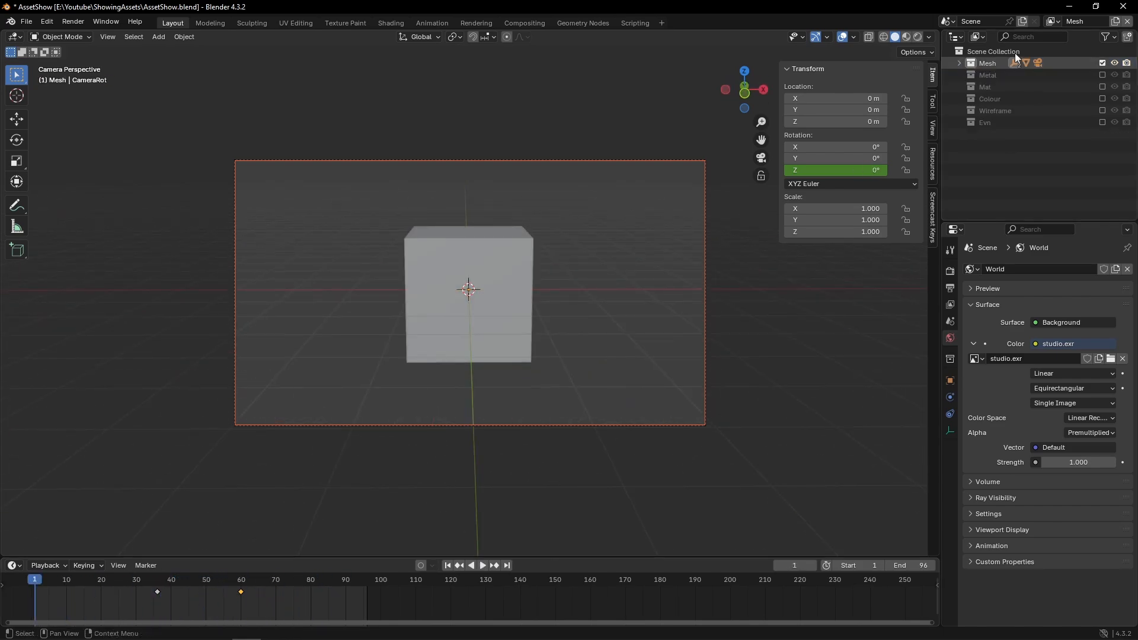
Switch to the Metal view layer and add a UV sphere at the origin with smooth shading.
click(1054, 21)
click(951, 46)
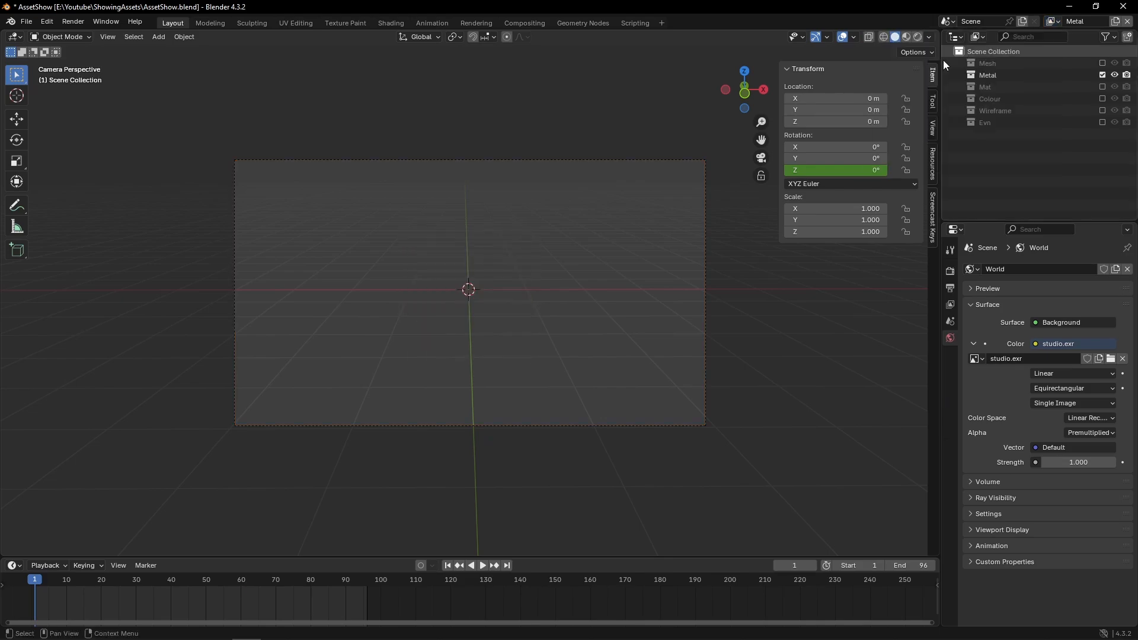
key(shift+a)
mouse_move(342, 219)
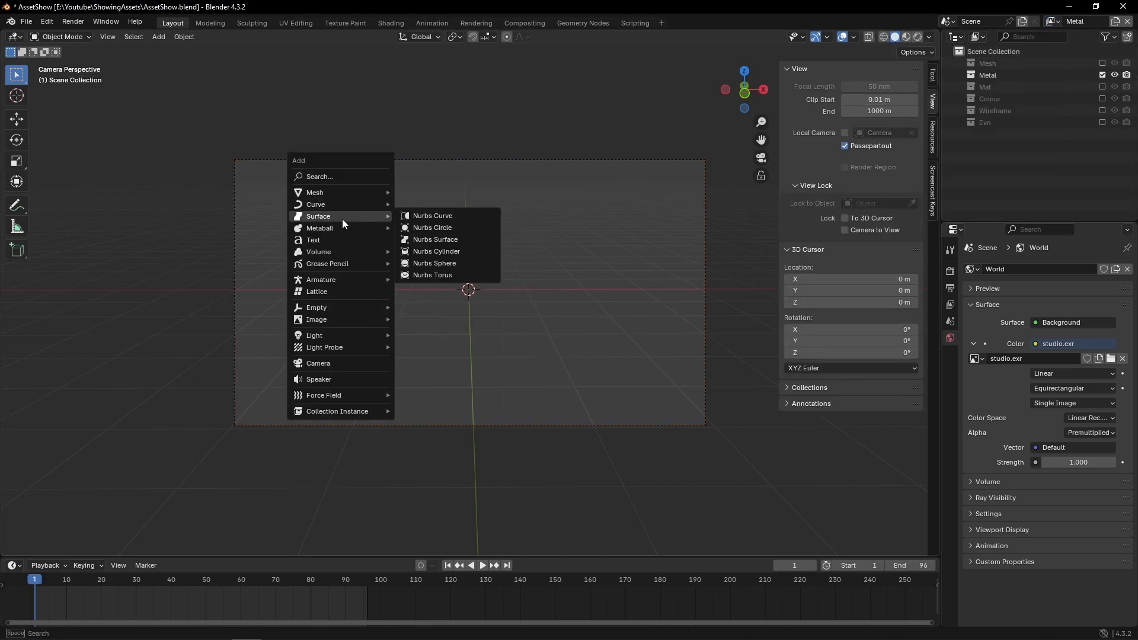
mouse_move(329, 191)
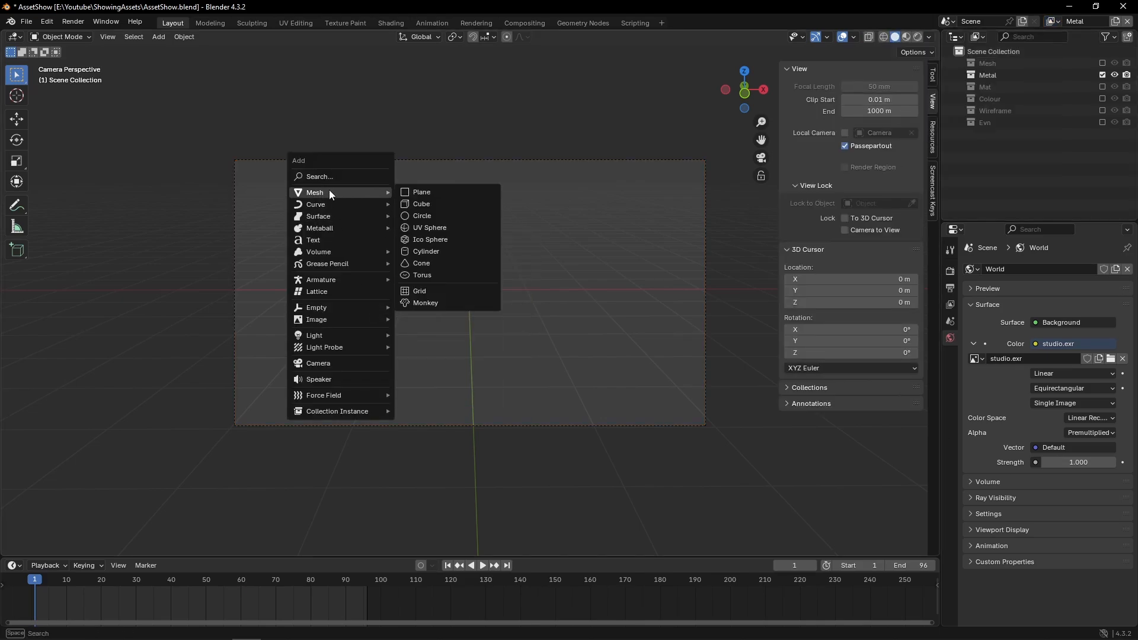
click(431, 227)
right_click(469, 262)
click(432, 262)
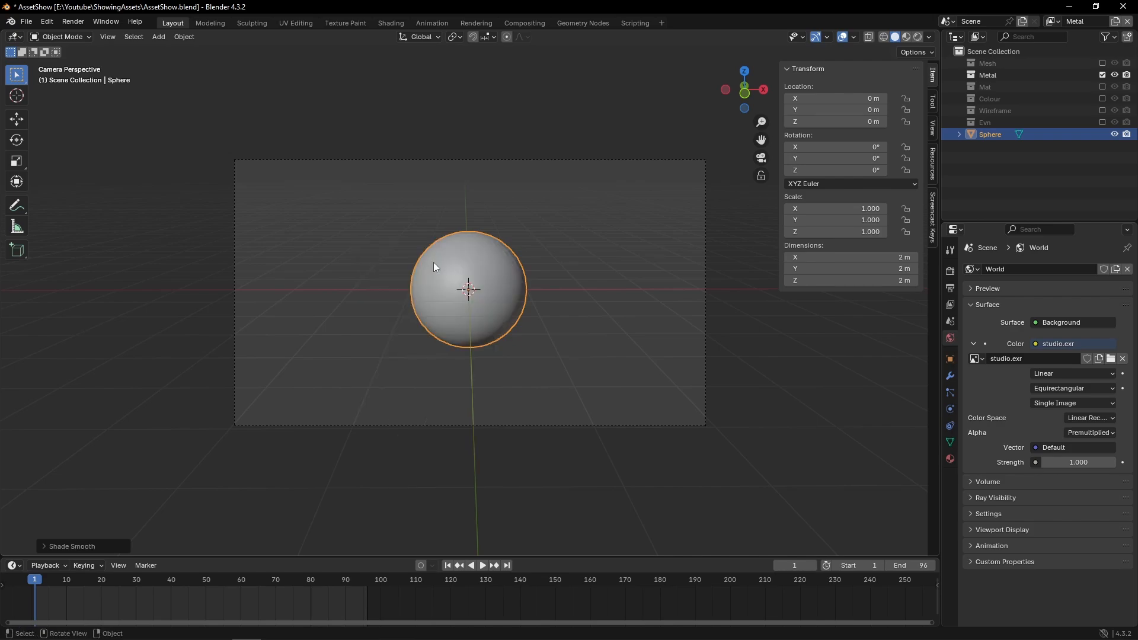
Add a material slot to the sphere and create a new material named Metal in it.
click(950, 458)
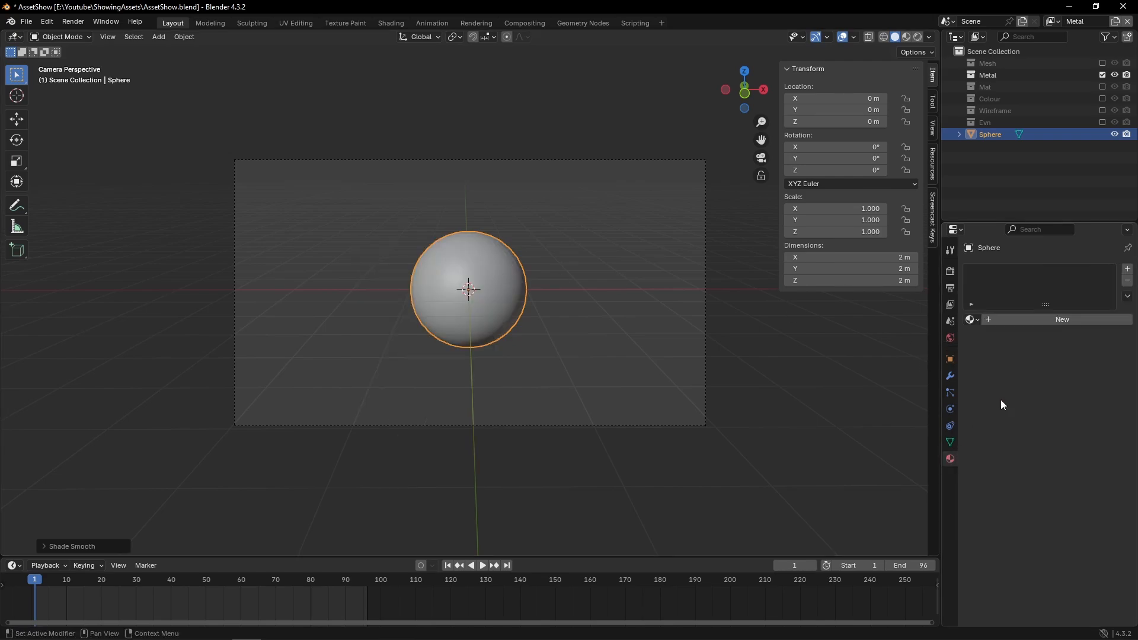
click(1128, 269)
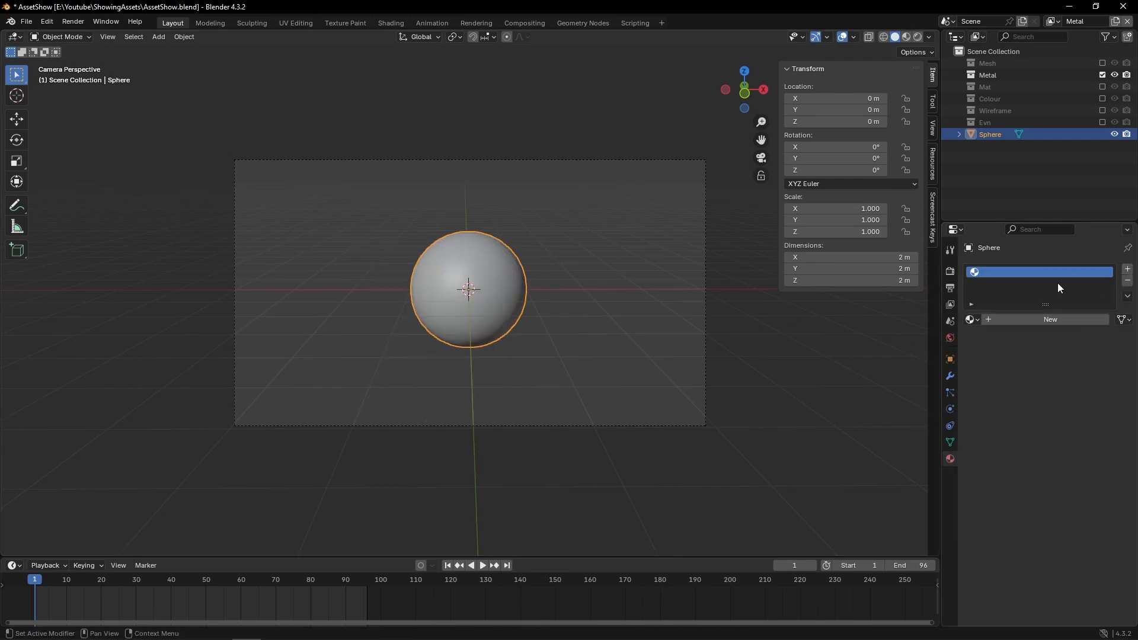
click(1042, 321)
click(1030, 319)
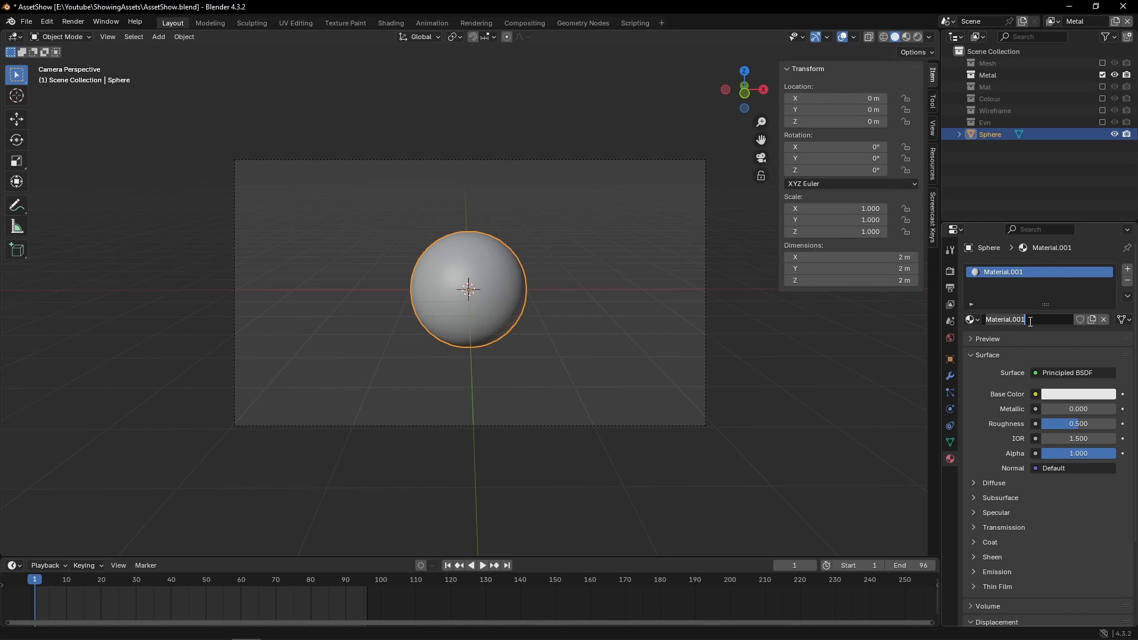
text(Metal)
key(Return)
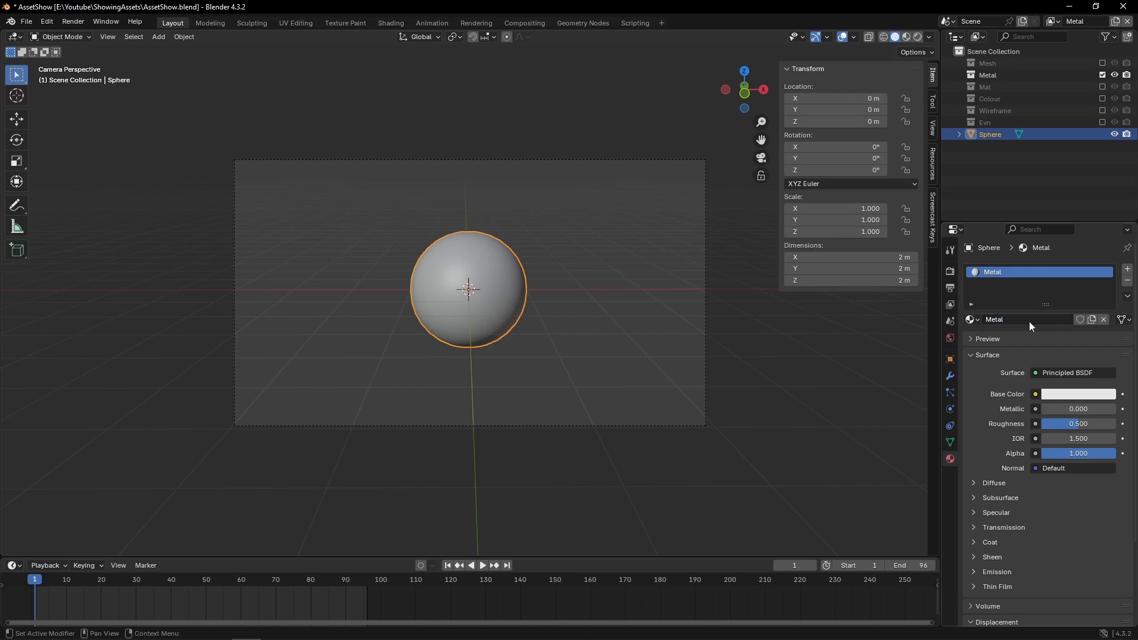
Rename the sphere object metal and move it into the Metal collection.
double_click(988, 135)
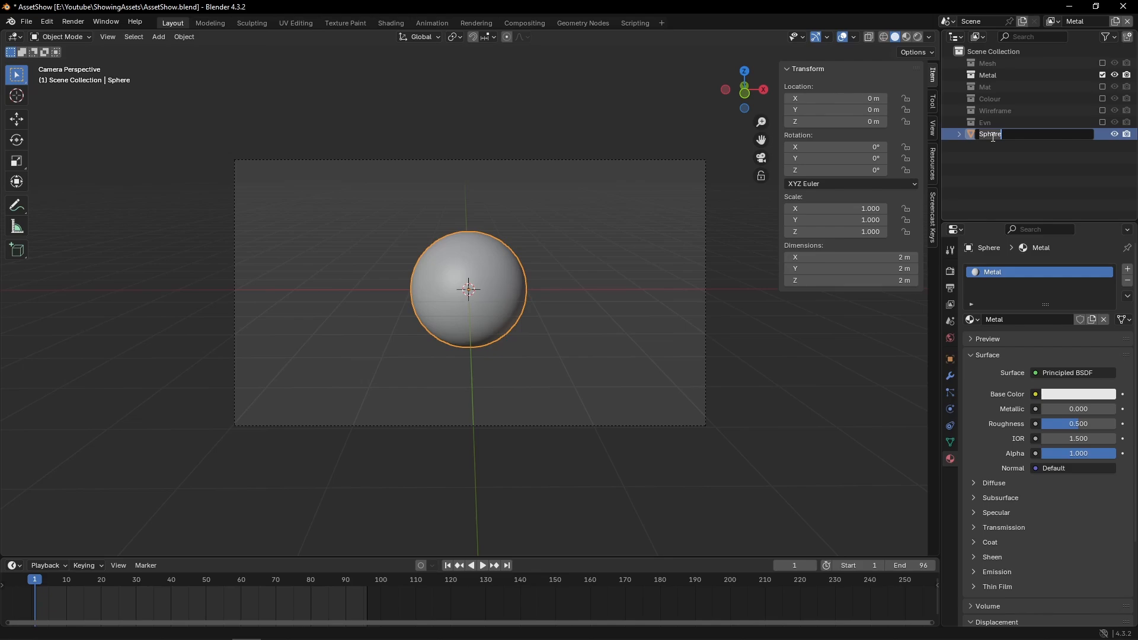
text(mea)
text(al)
key(Return)
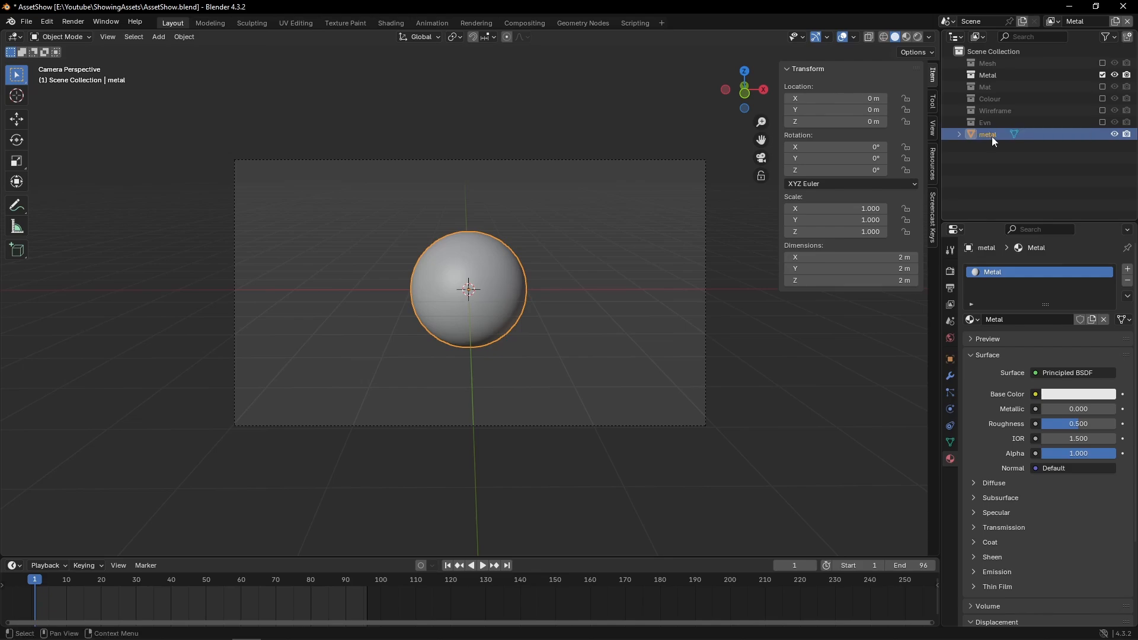
drag(991, 136, 987, 77)
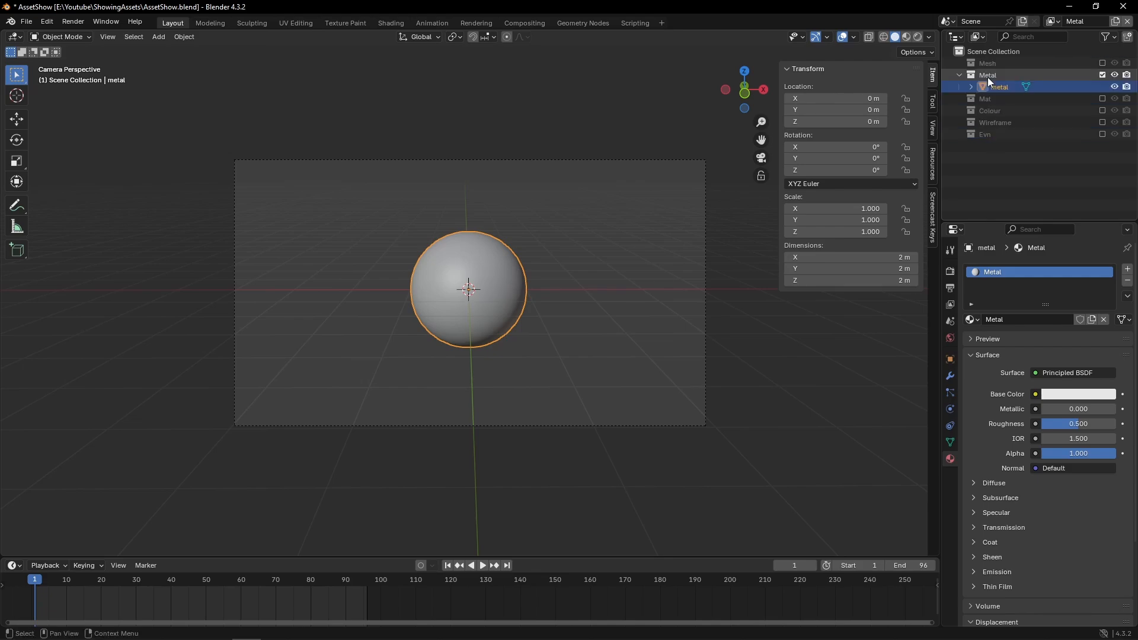
Set the Metal material's Metallic to 1.000 and Roughness to 0.000, and view the sphere in Material Preview shading.
mouse_move(1059, 409)
mouse_down()
mouse_move(1097, 409)
mouse_move(1043, 426)
mouse_up()
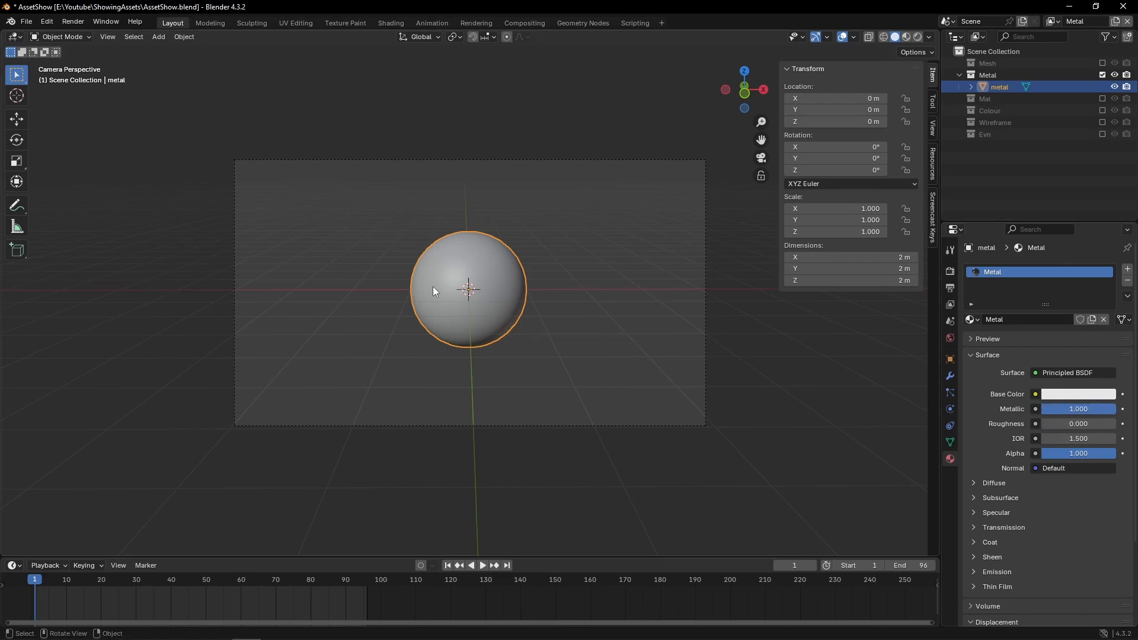
key(z)
click(356, 246)
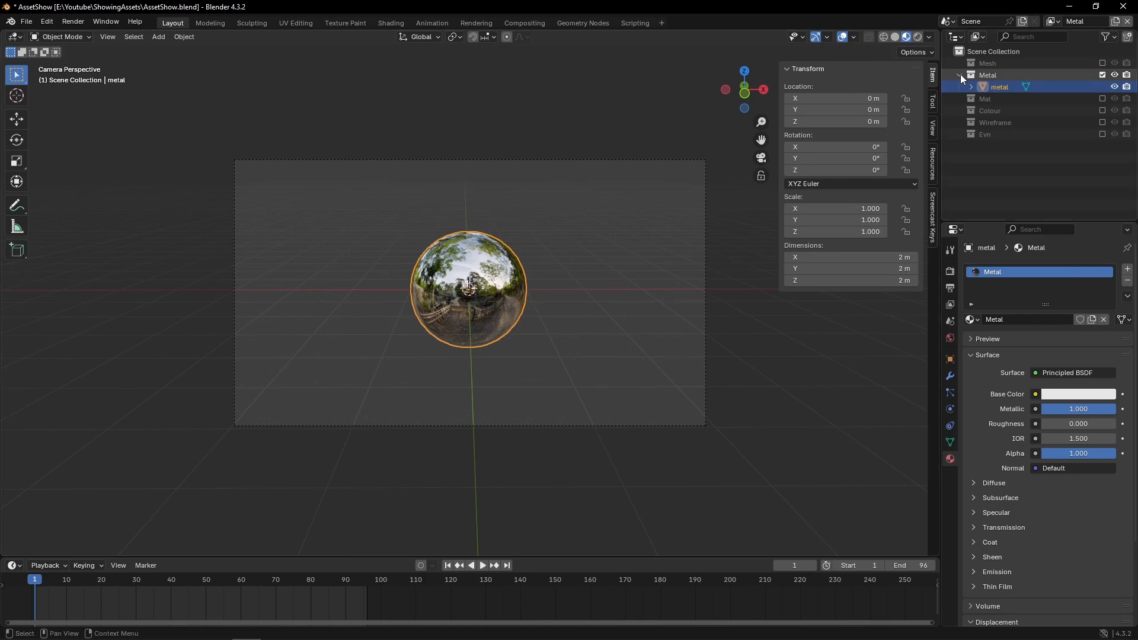
Switch to the Mat view layer and add a smooth-shaded UV sphere at the origin in the Mat collection.
click(1053, 22)
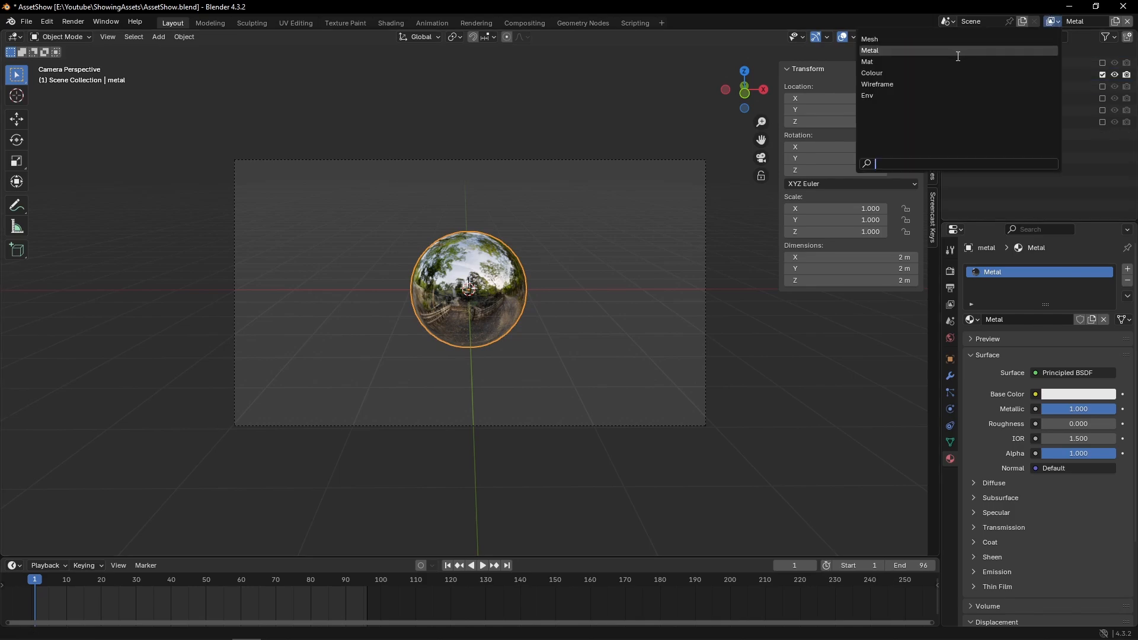
click(907, 61)
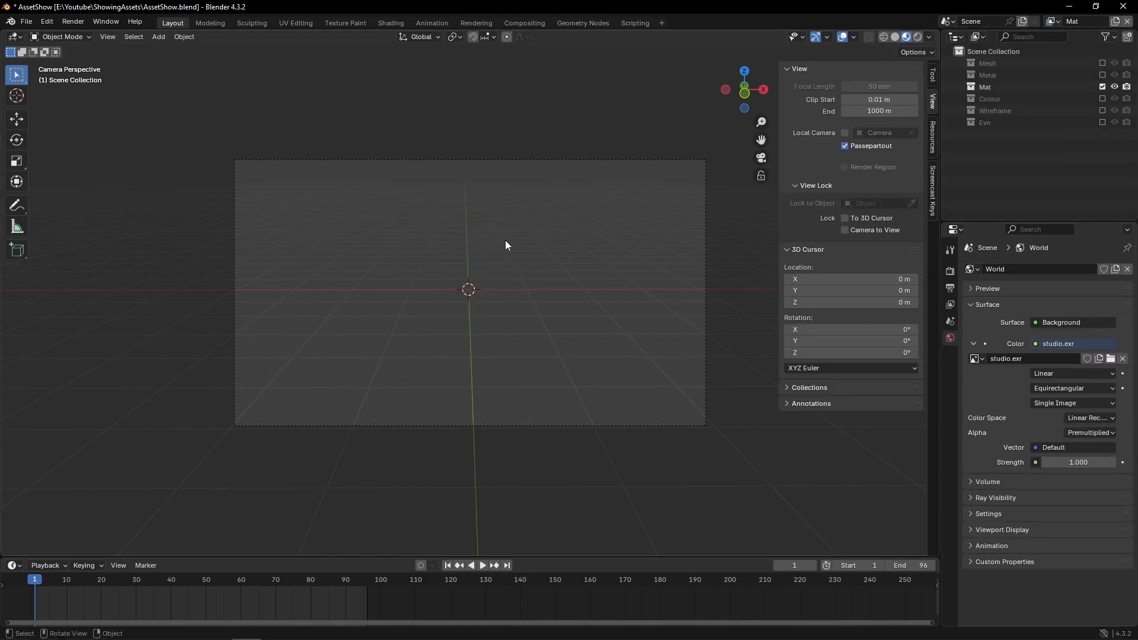
click(998, 91)
key(shift+a)
mouse_move(463, 257)
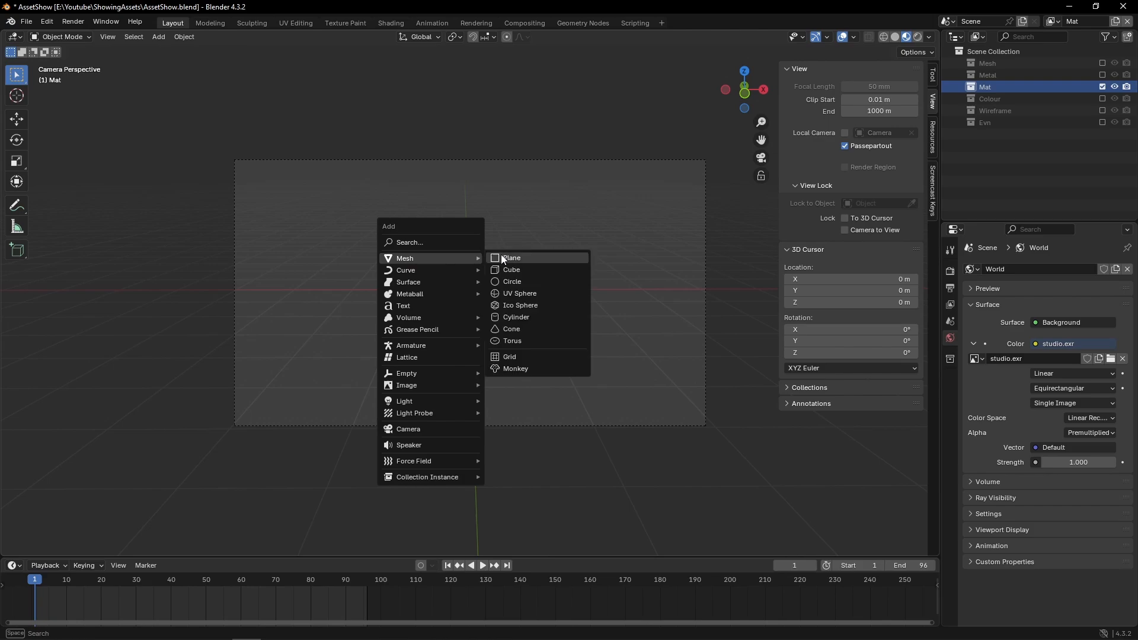
click(514, 294)
right_click(473, 298)
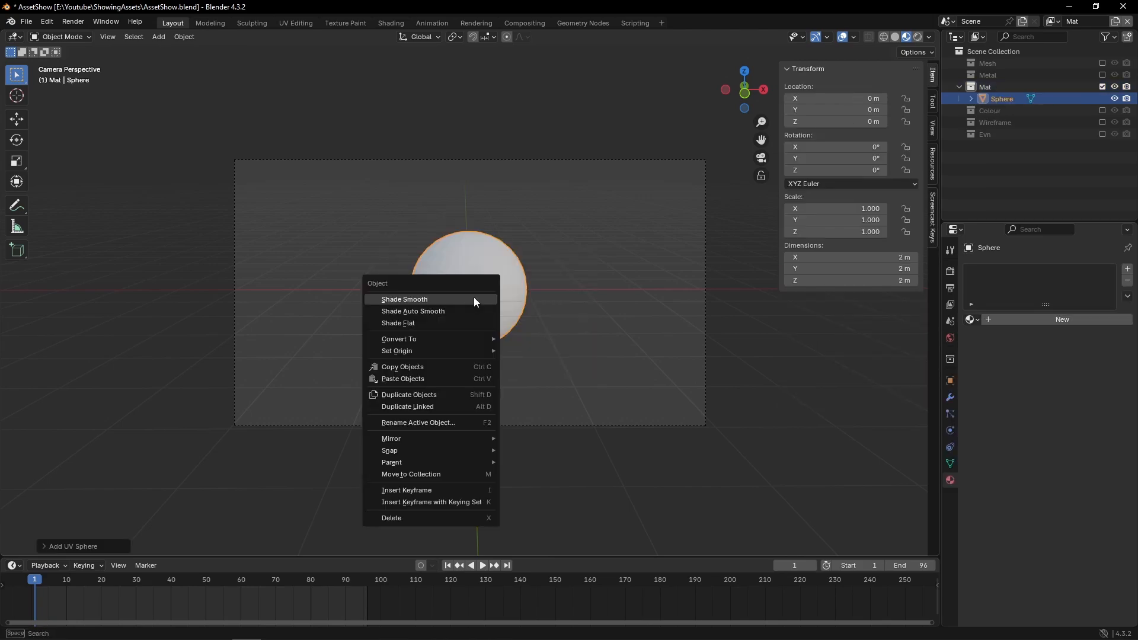
click(474, 300)
Rename the sphere object Mat and give it a new material named Mat.
double_click(1002, 98)
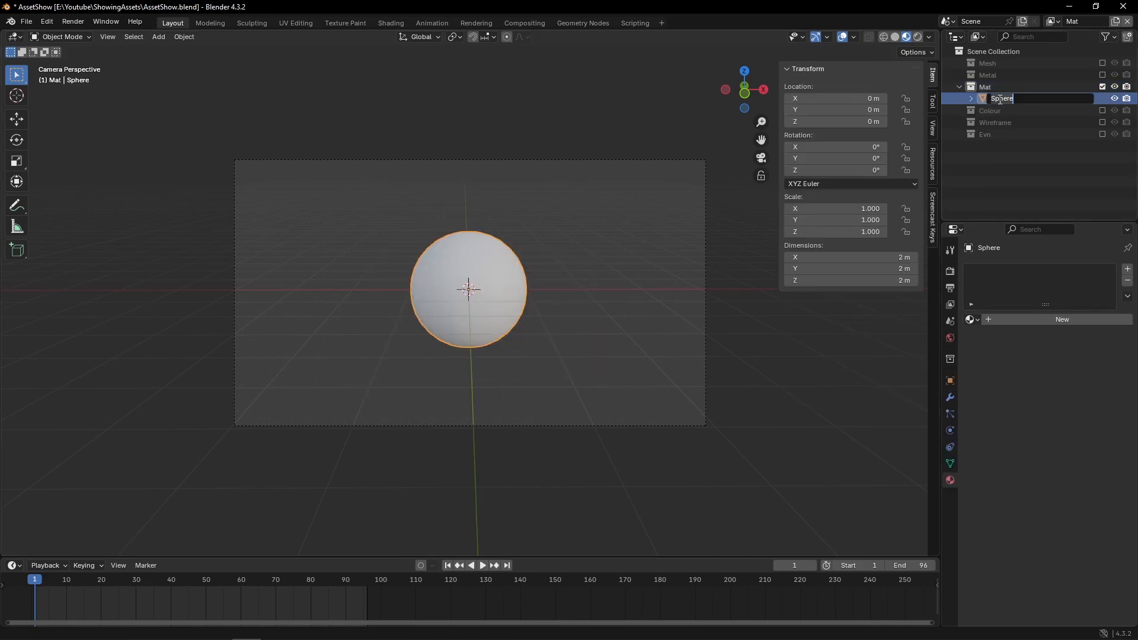
text(Mat)
key(Return)
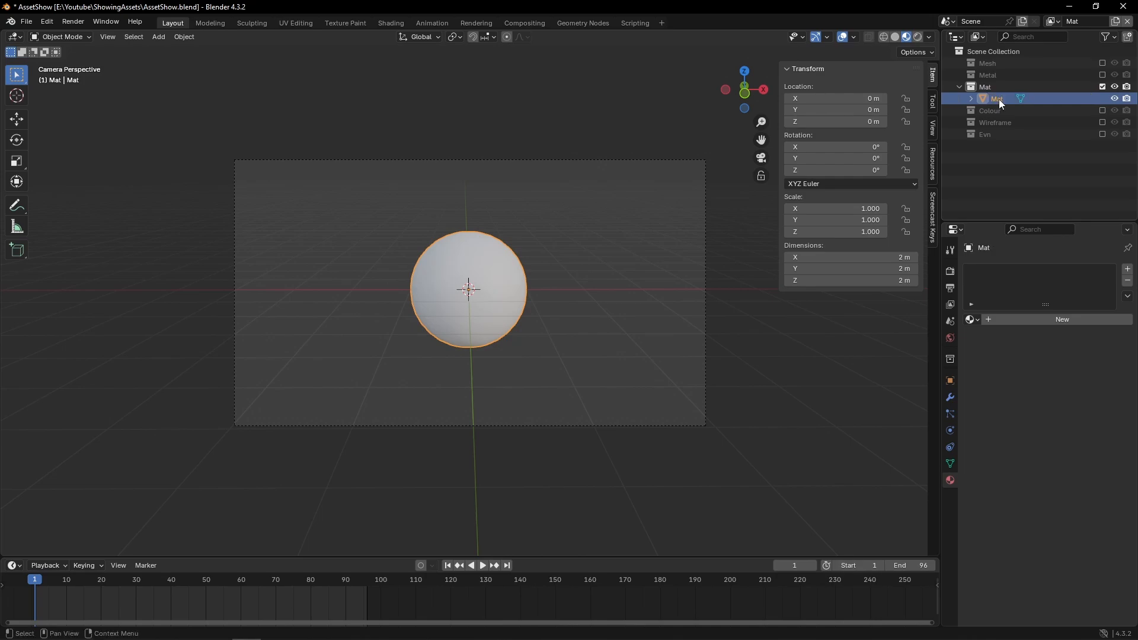
click(993, 315)
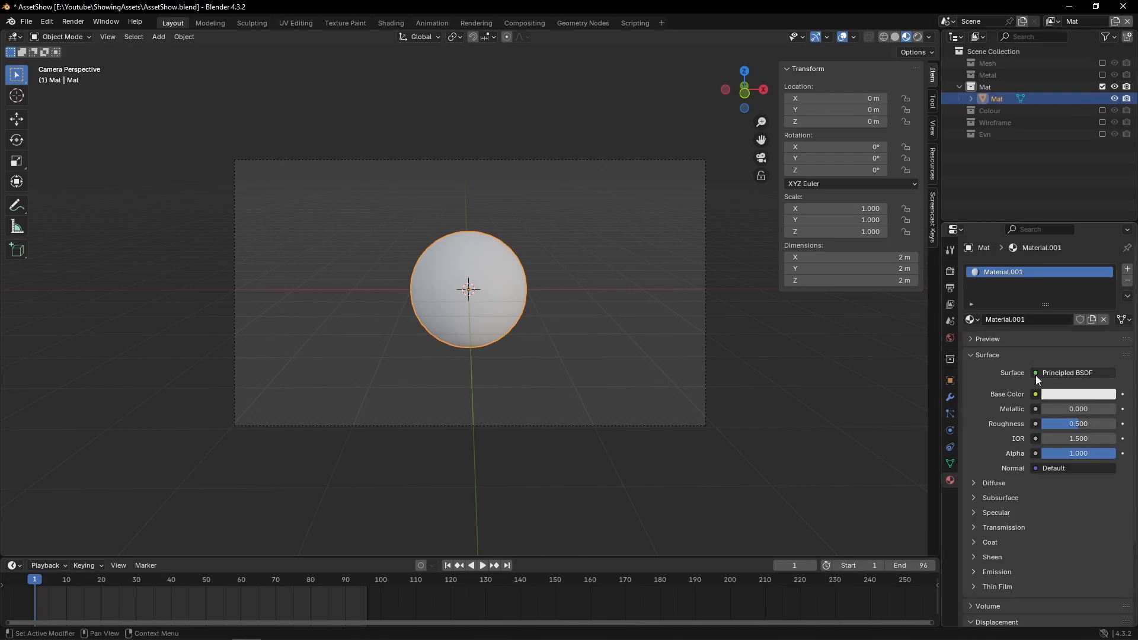
click(1023, 320)
text(M)
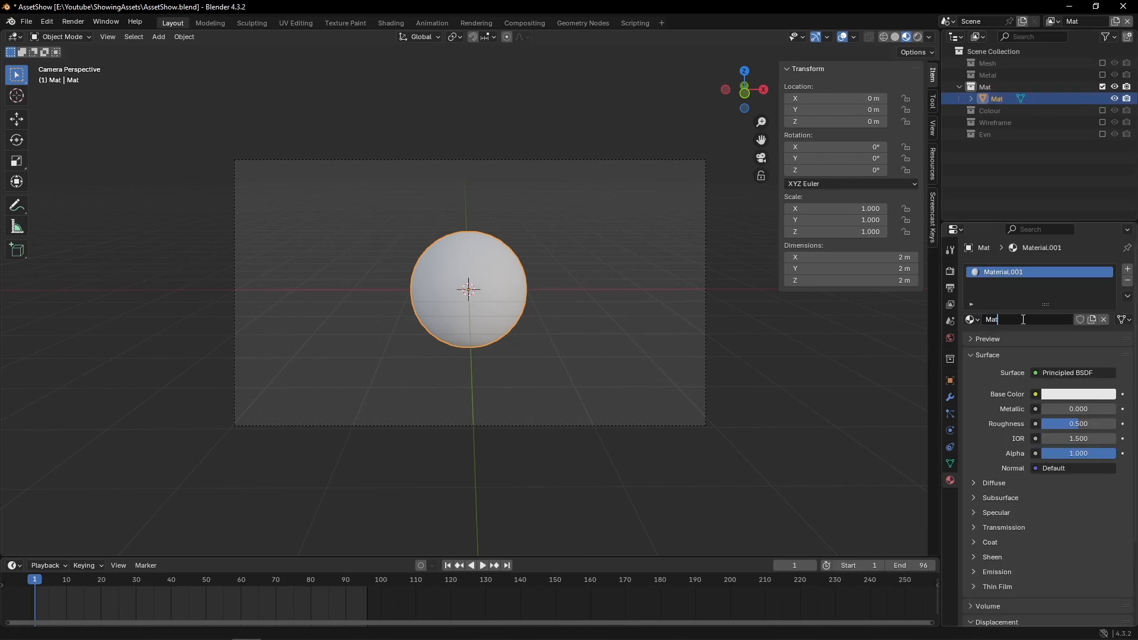
text(at)
key(Return)
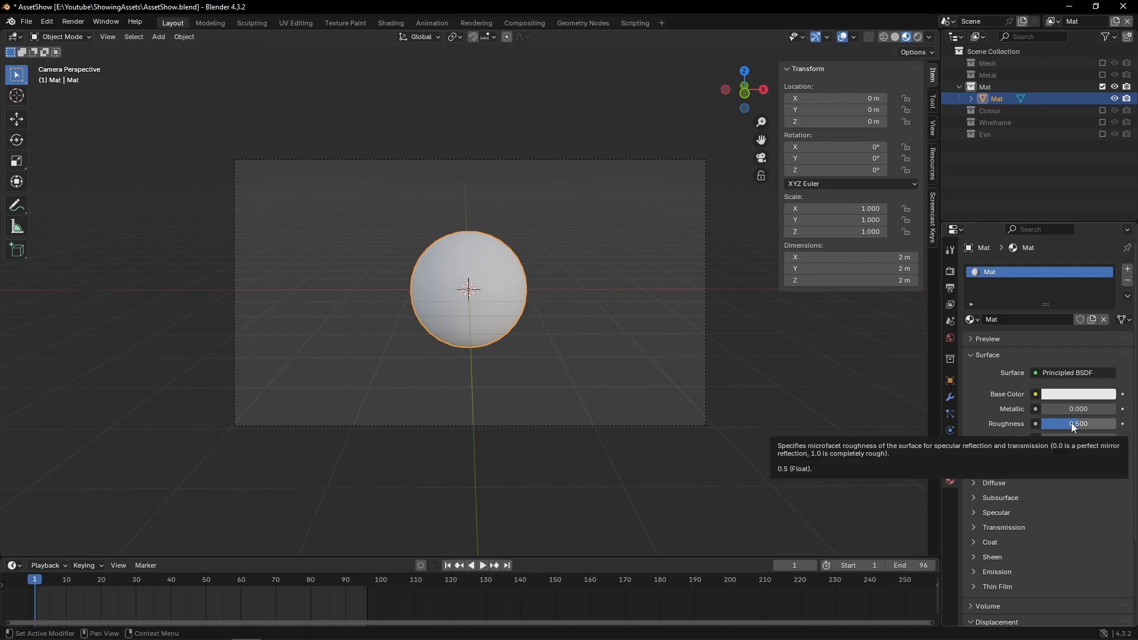
Set the Mat material's Roughness to 1.000 and darken its base color to a mid grey.
drag(1073, 422, 1103, 422)
click(1078, 395)
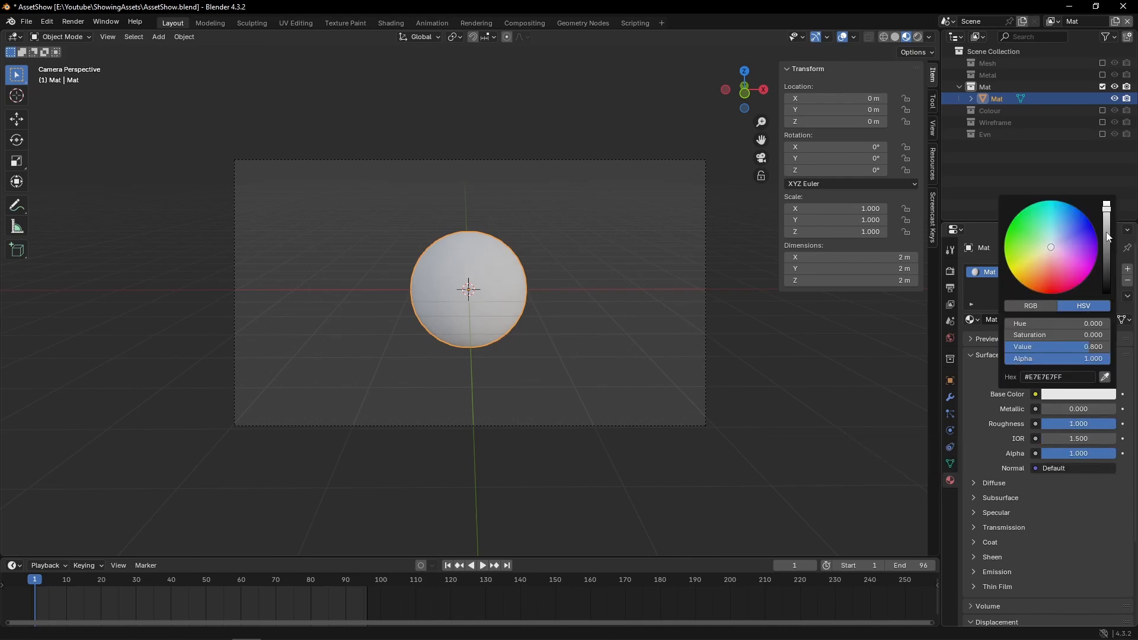
drag(1108, 237, 1106, 253)
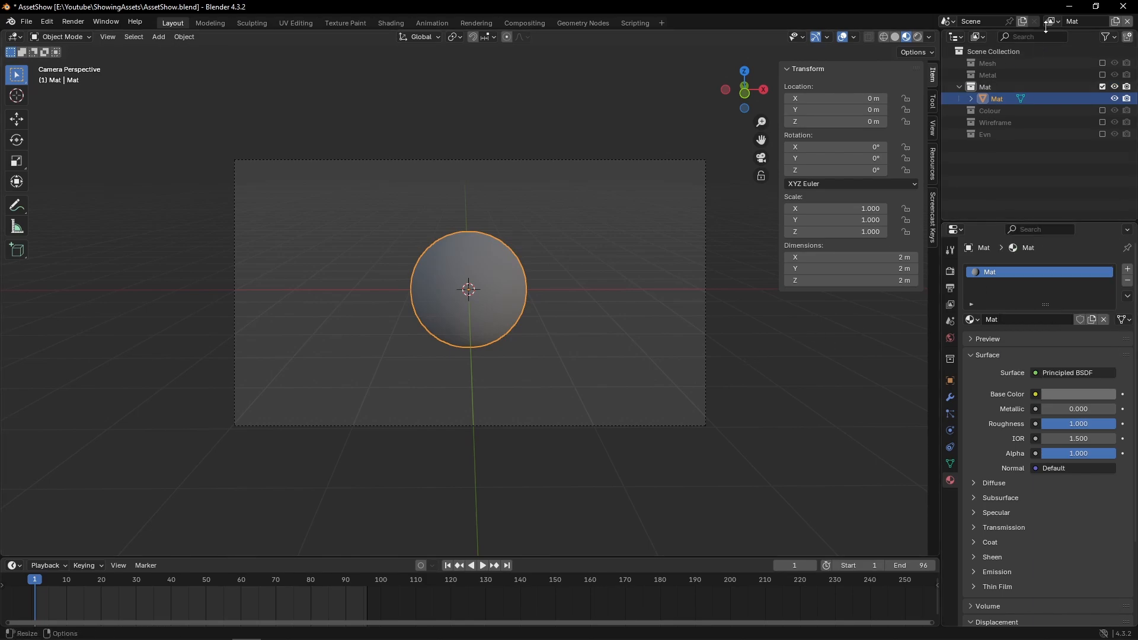
Switch to the Colour view layer and add a plane at the origin in the Colour collection.
click(1054, 20)
click(921, 70)
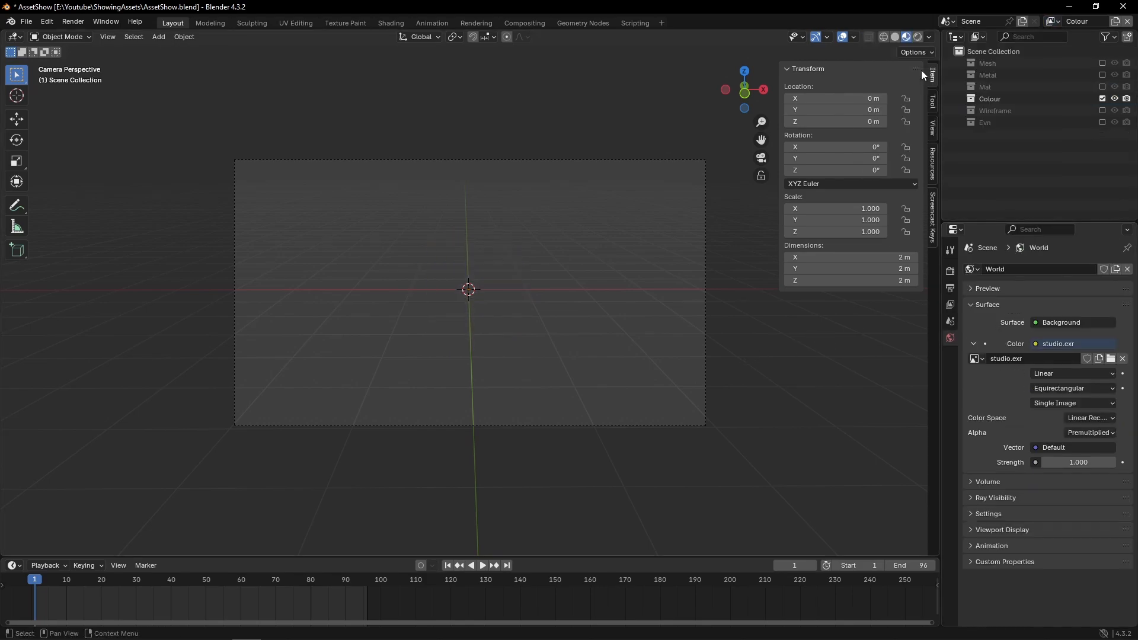
click(987, 98)
key(shift+a)
mouse_move(502, 204)
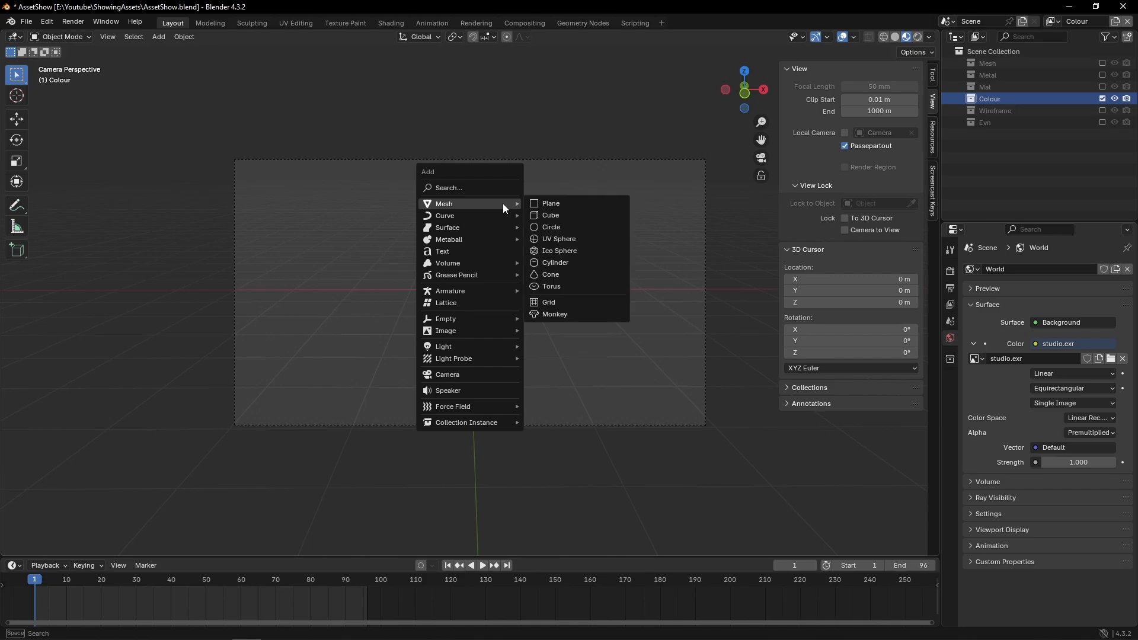
click(551, 205)
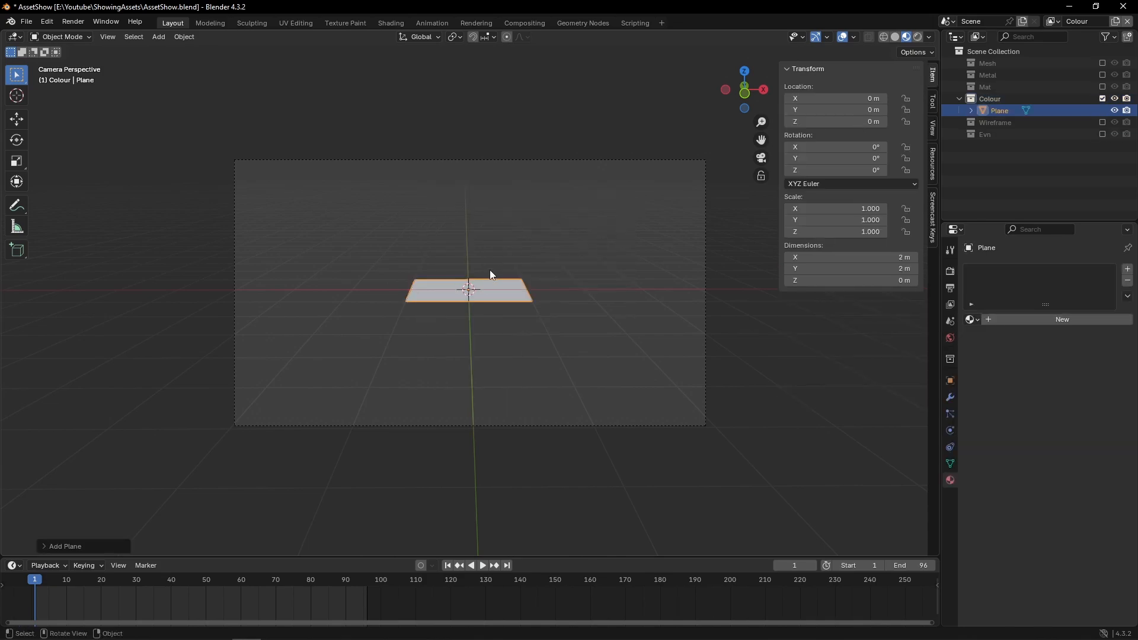
Rotate the plane 90° about the X axis and scale it by 1.4 along X.
key(r)
text(x)
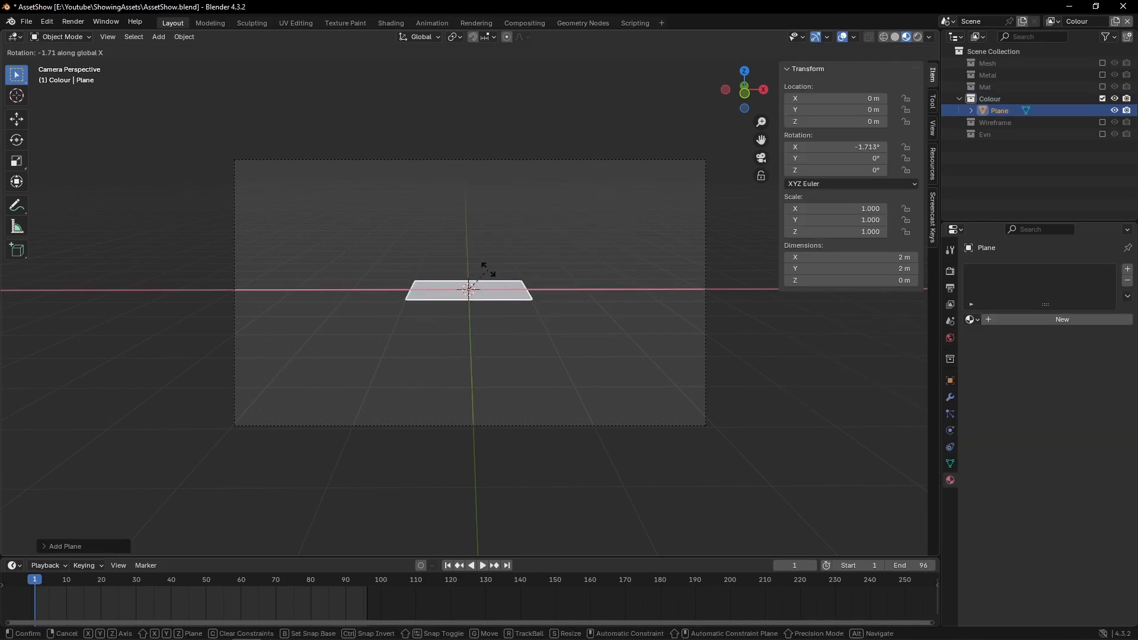
text(90)
key(Return)
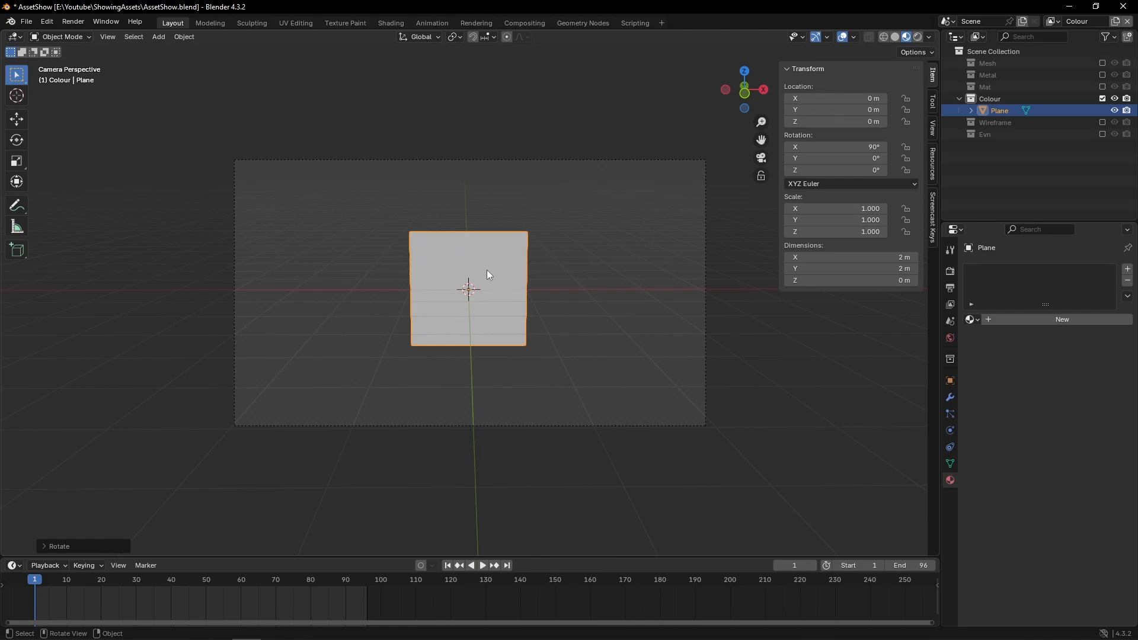
key(s)
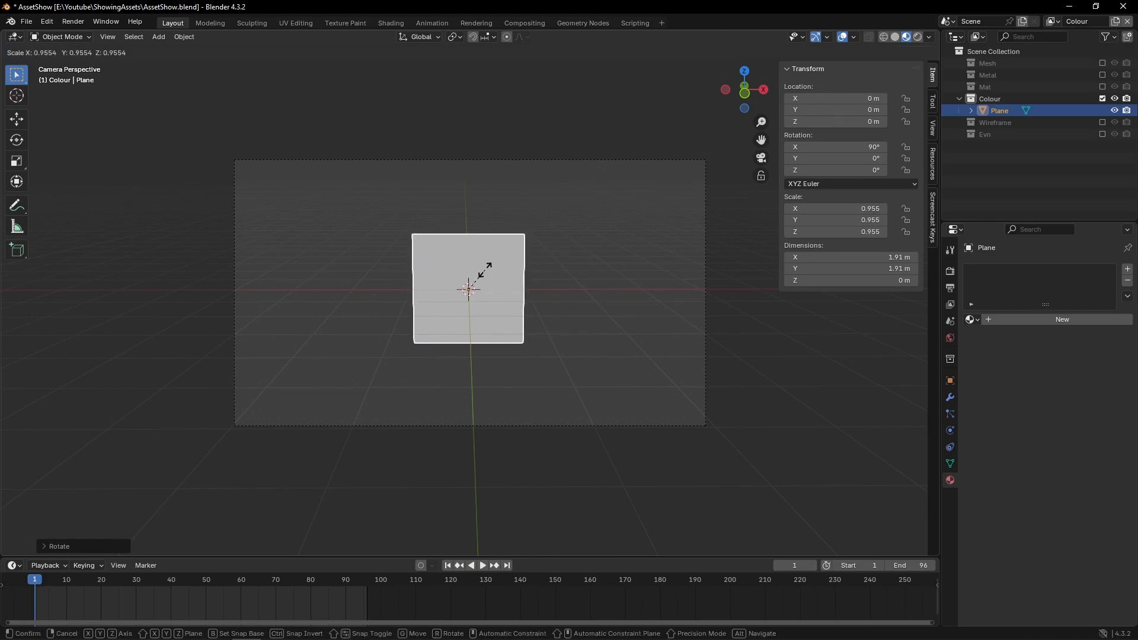
text(x)
text(1)
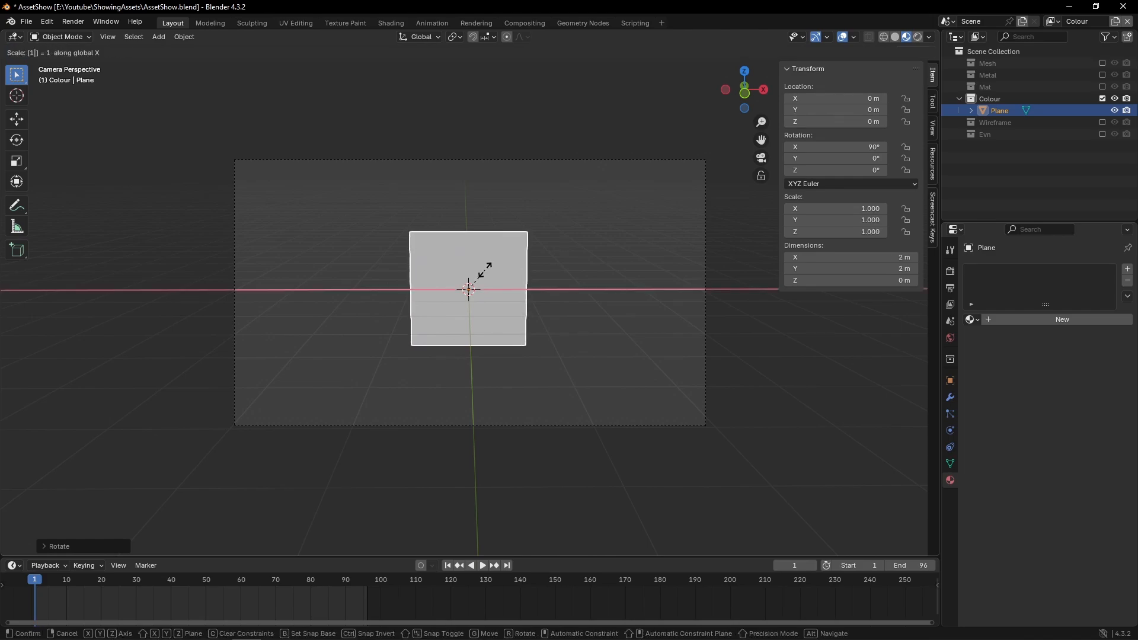
text(.4)
key(Return)
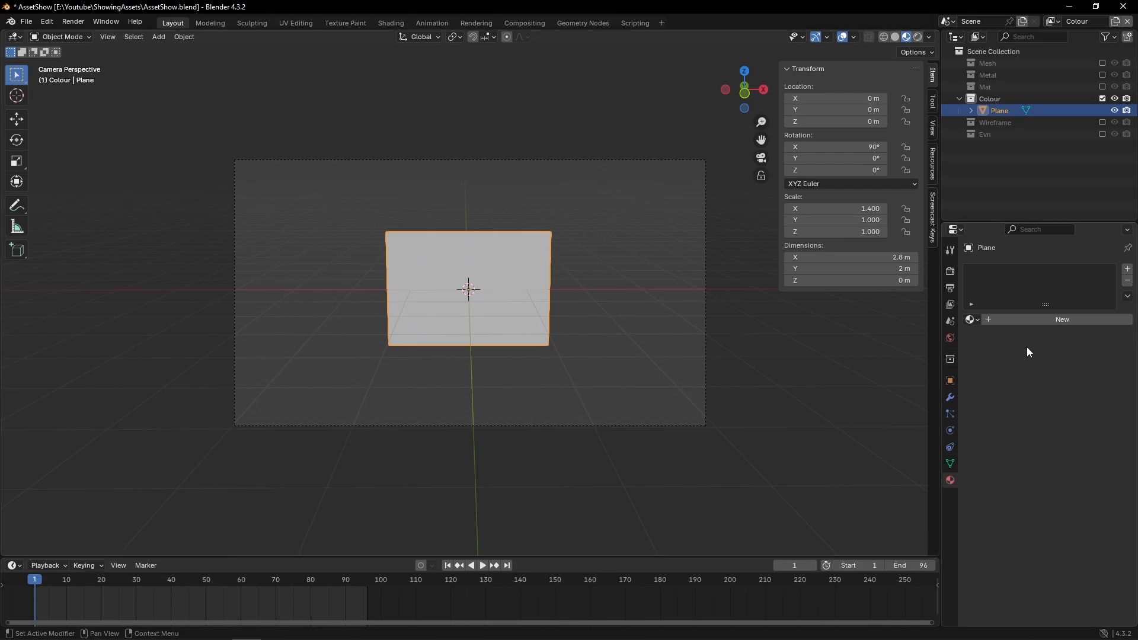
Create a new material on the plane and name it Colour.
click(1015, 320)
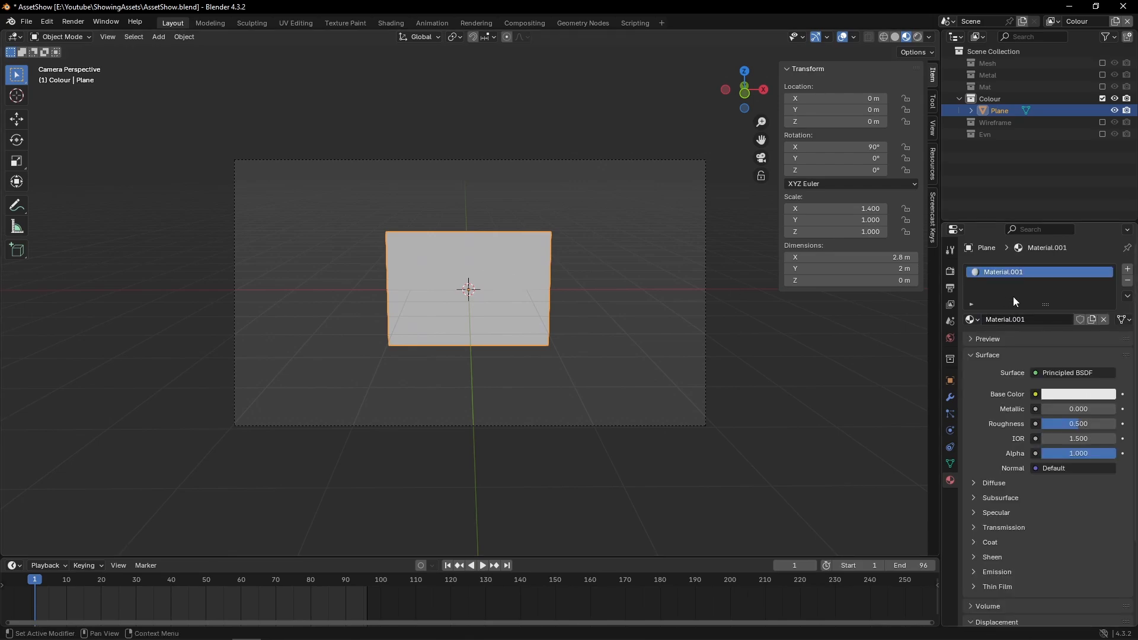
double_click(1005, 274)
text(Colour)
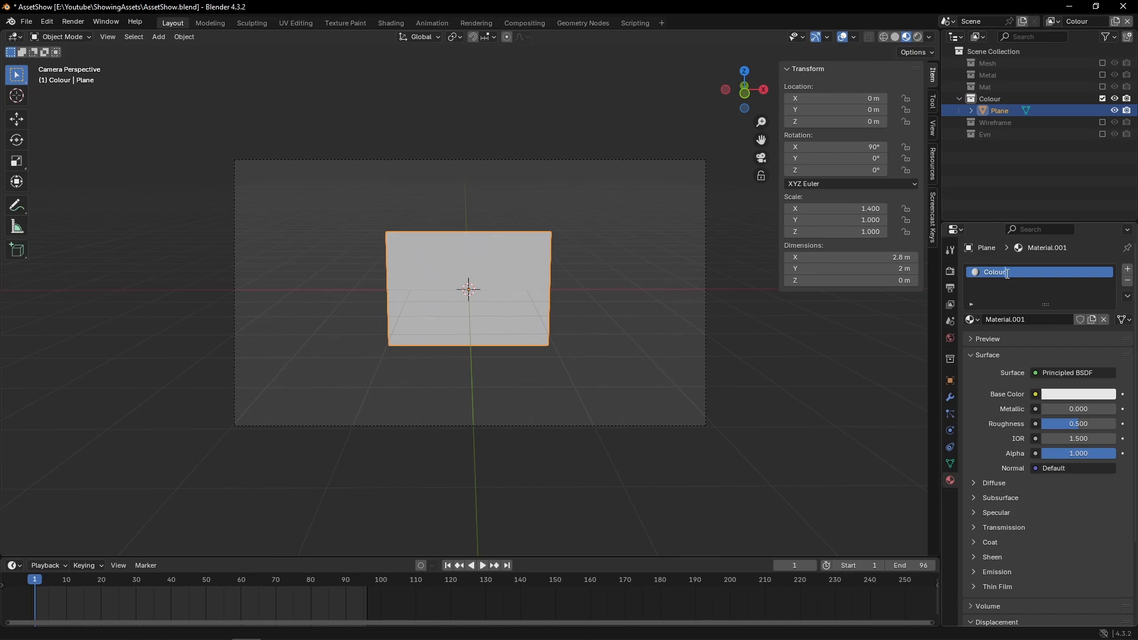
key(Return)
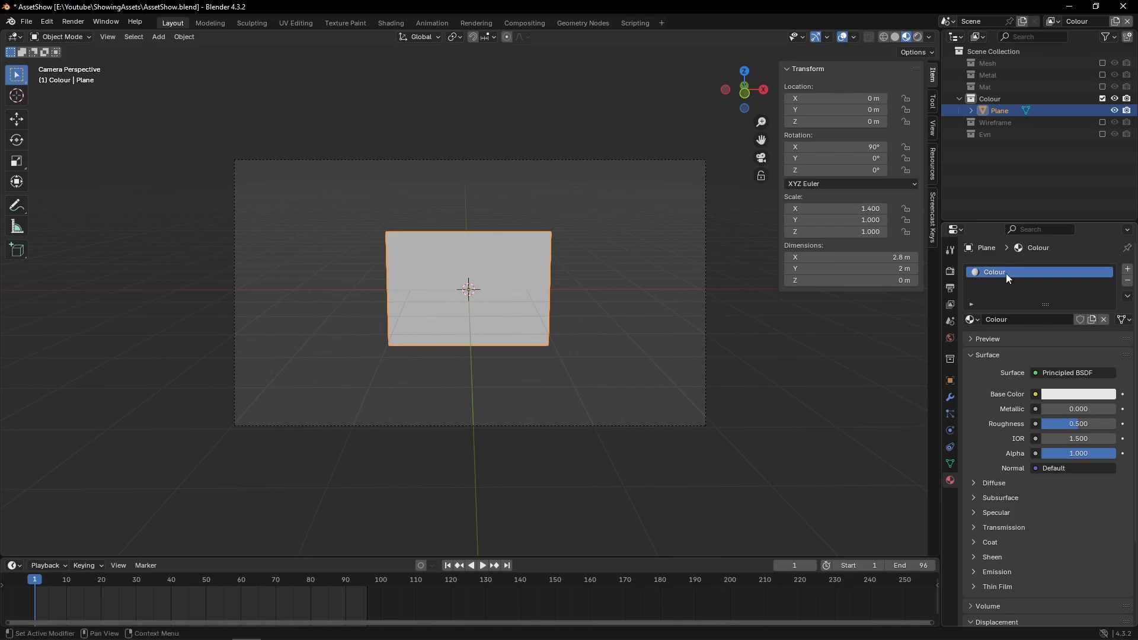
Give the Colour material's base color an Image Texture using the ACE_Colour_ref.png file.
click(1036, 395)
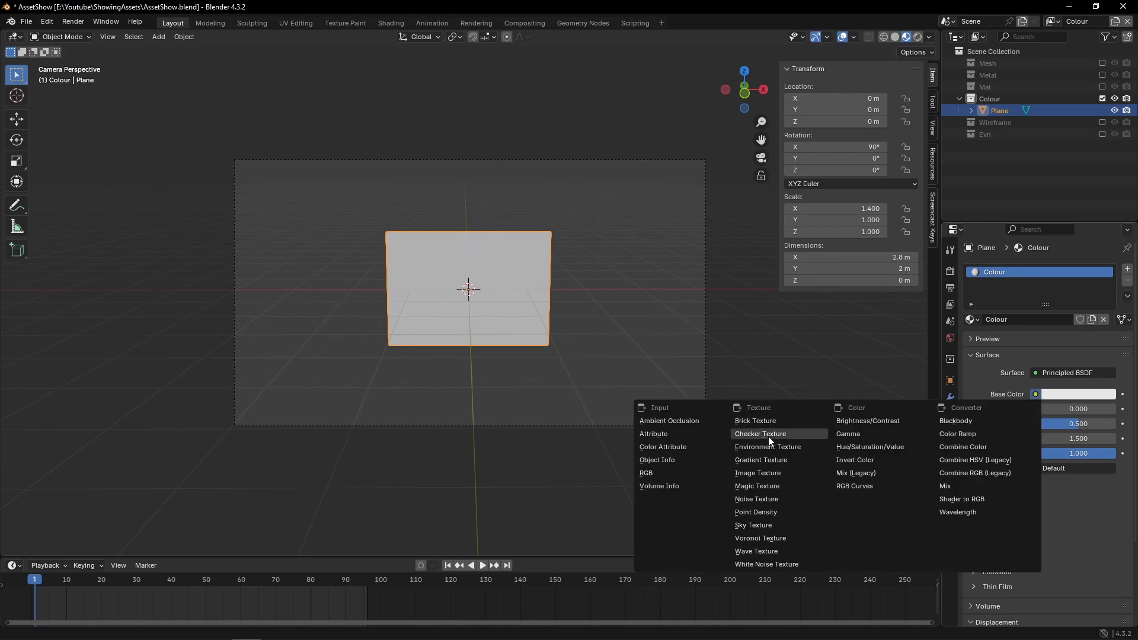
click(777, 468)
click(1082, 409)
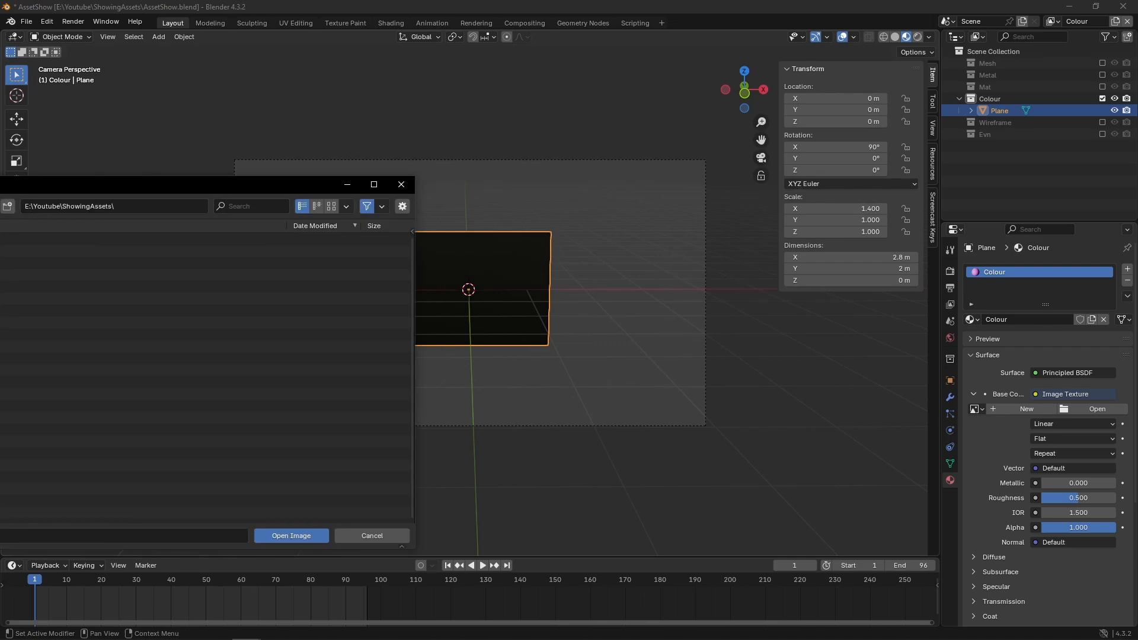
click(292, 536)
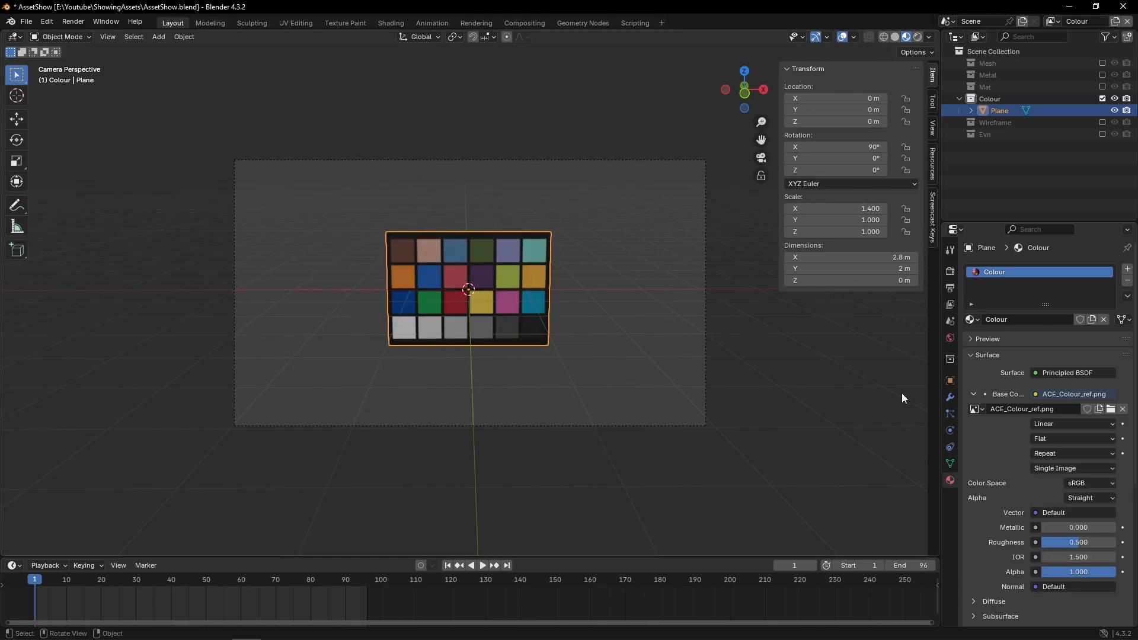
Add a Track To constraint to the plane with the Camera object as its target.
click(950, 447)
click(1000, 270)
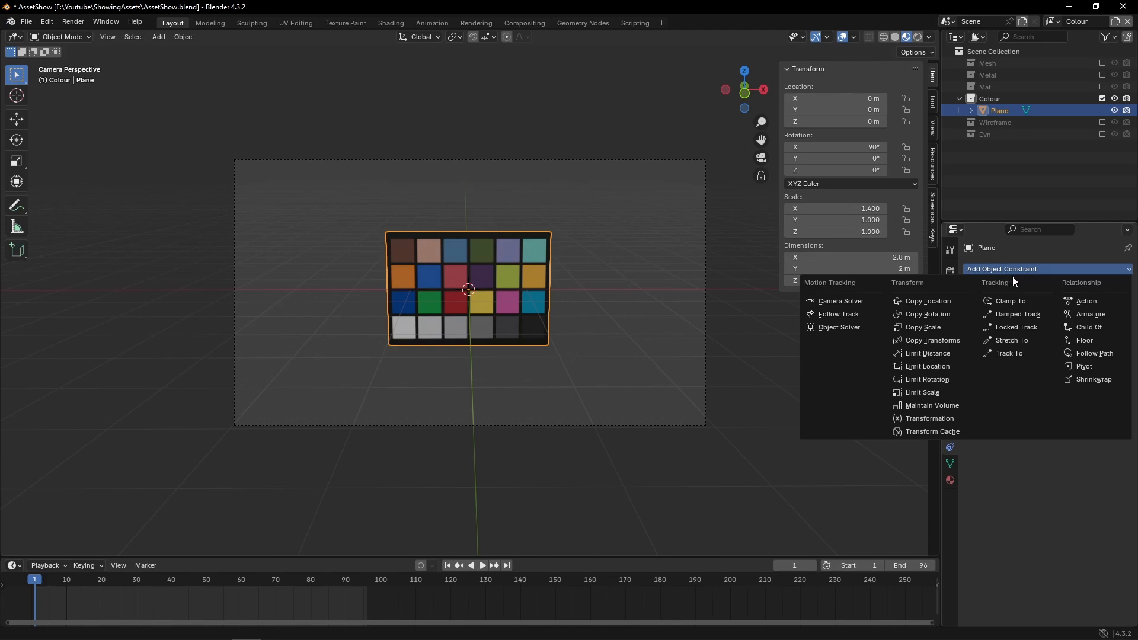
click(1017, 353)
click(1067, 302)
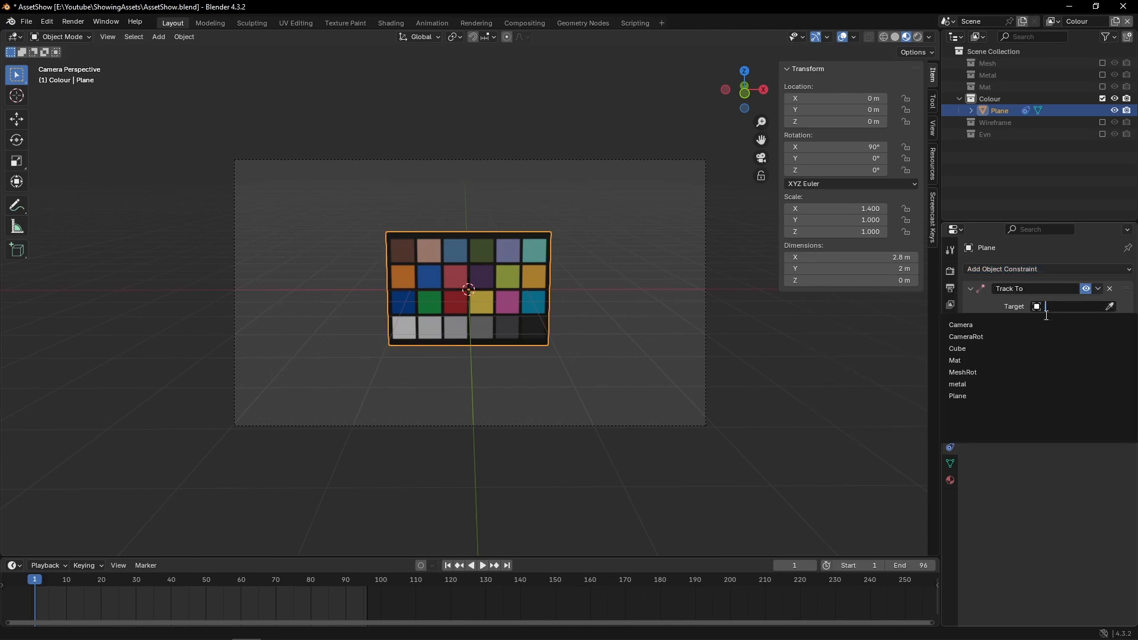
click(1018, 323)
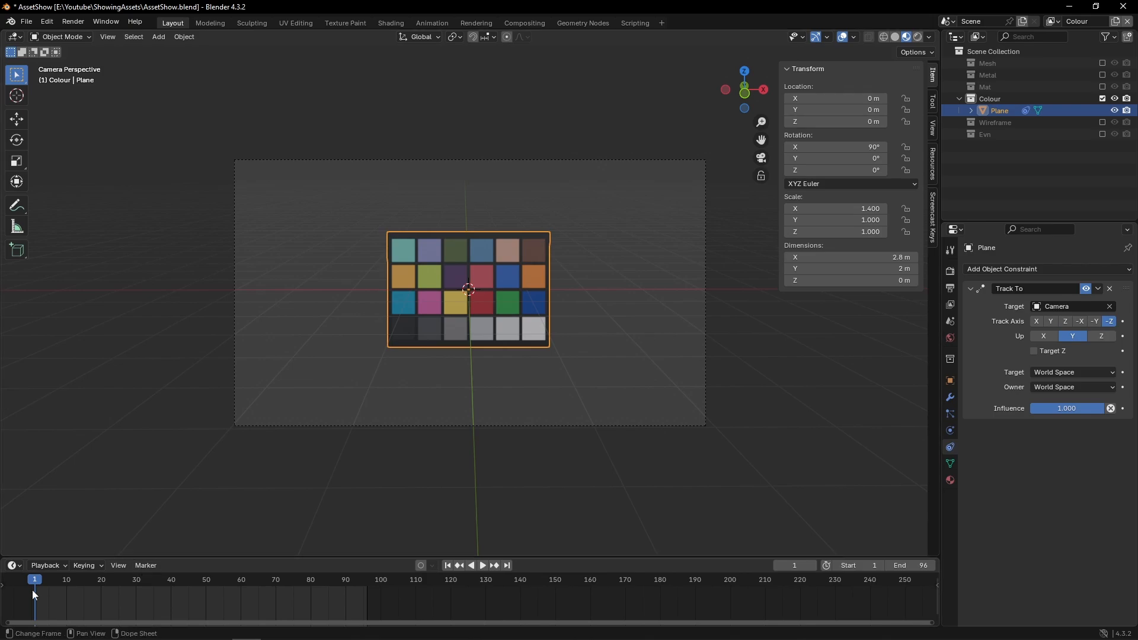
Play the animation to check how the plane tracks the camera, return to frame 1, and collapse the Colour collection.
key(space)
drag(120, 582, 35, 610)
key(space)
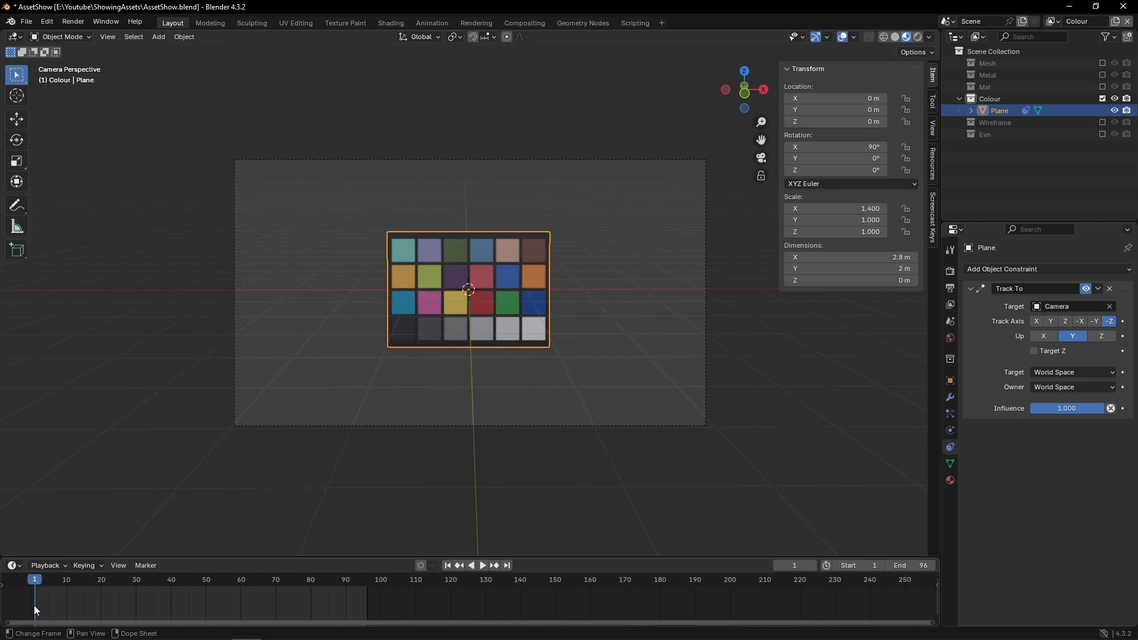
click(959, 98)
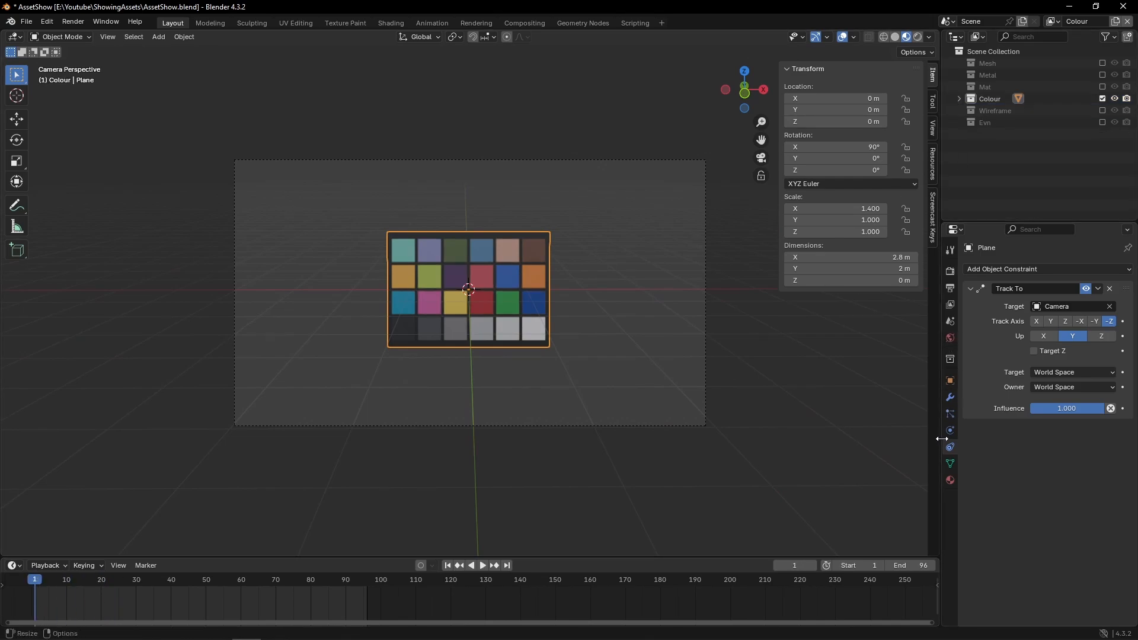
Create a new material named Wireframe in a second slot on the plane and remove that slot from the plane.
click(950, 480)
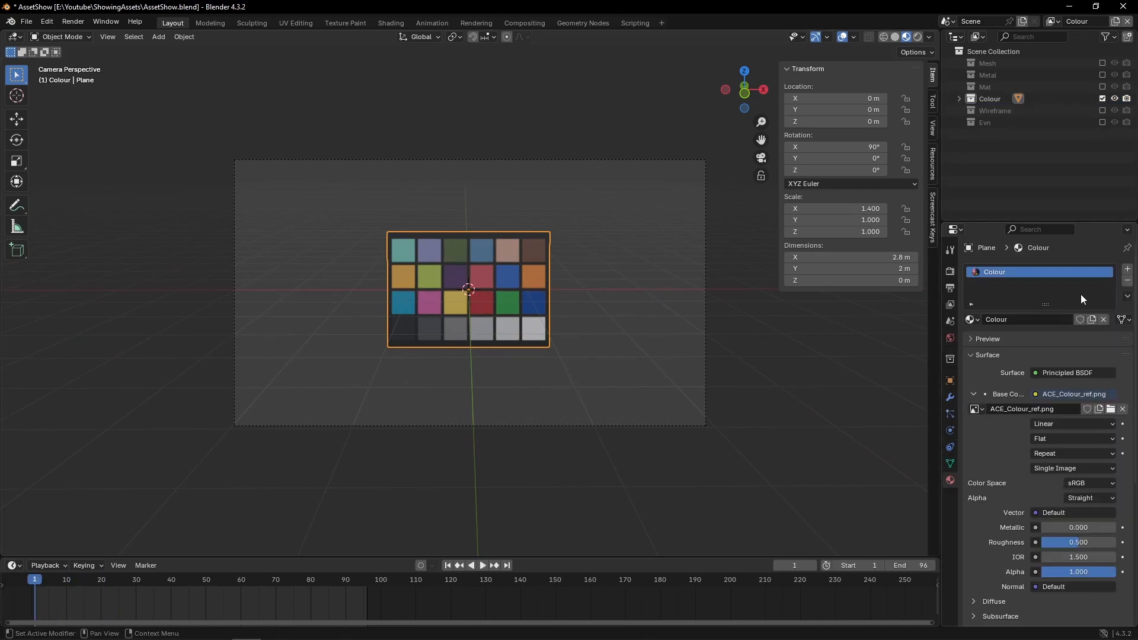
click(1128, 269)
click(1032, 337)
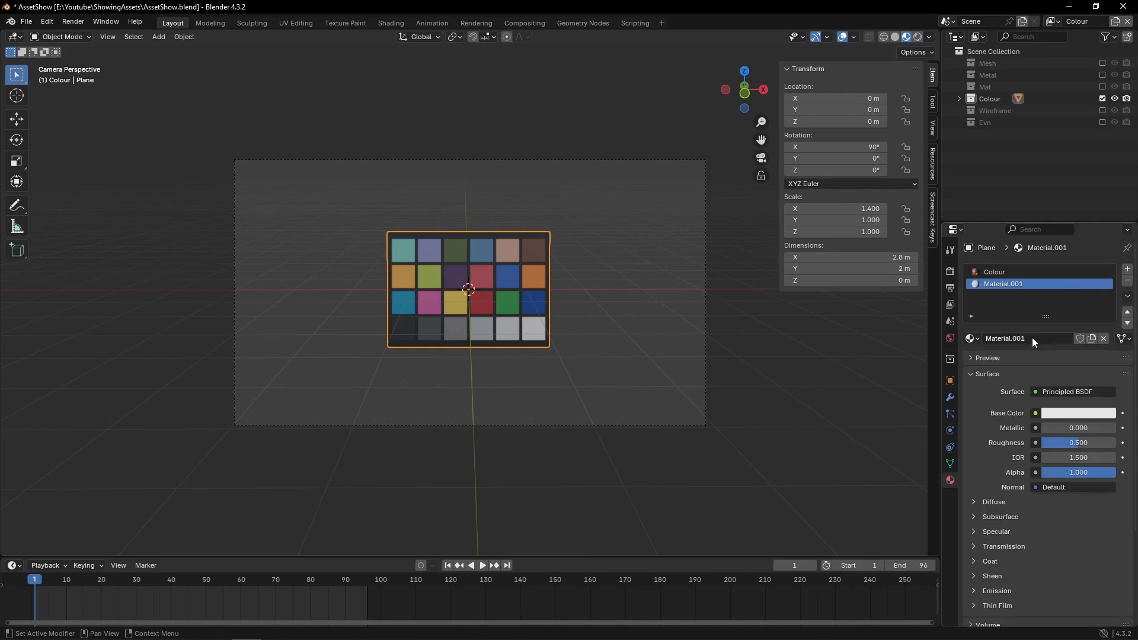
click(1029, 338)
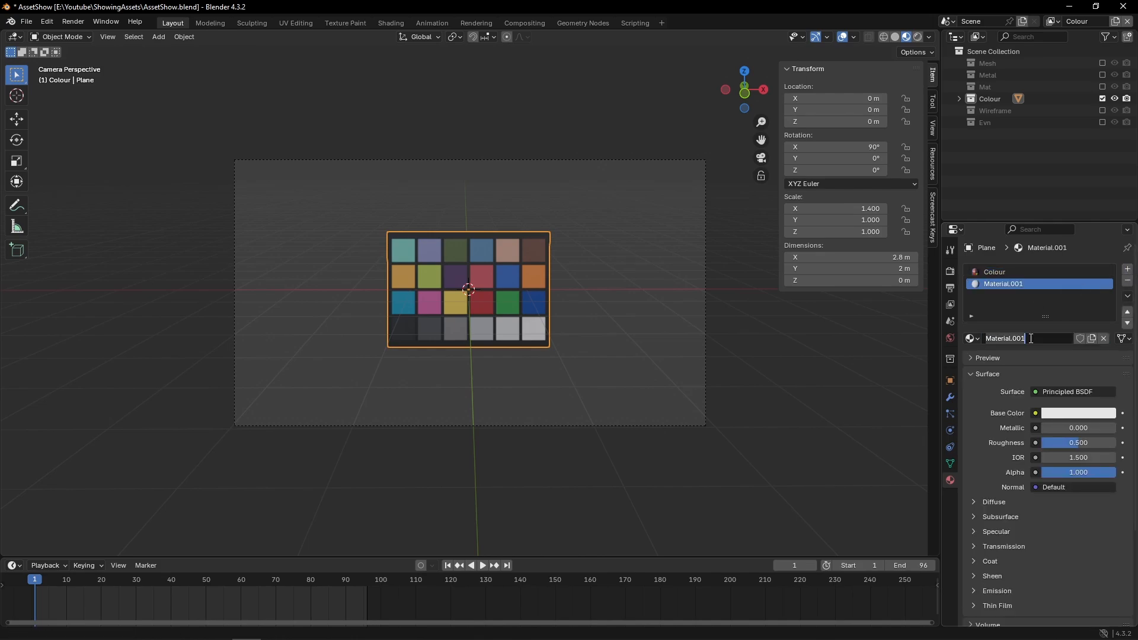
text(Wireframe)
key(Return)
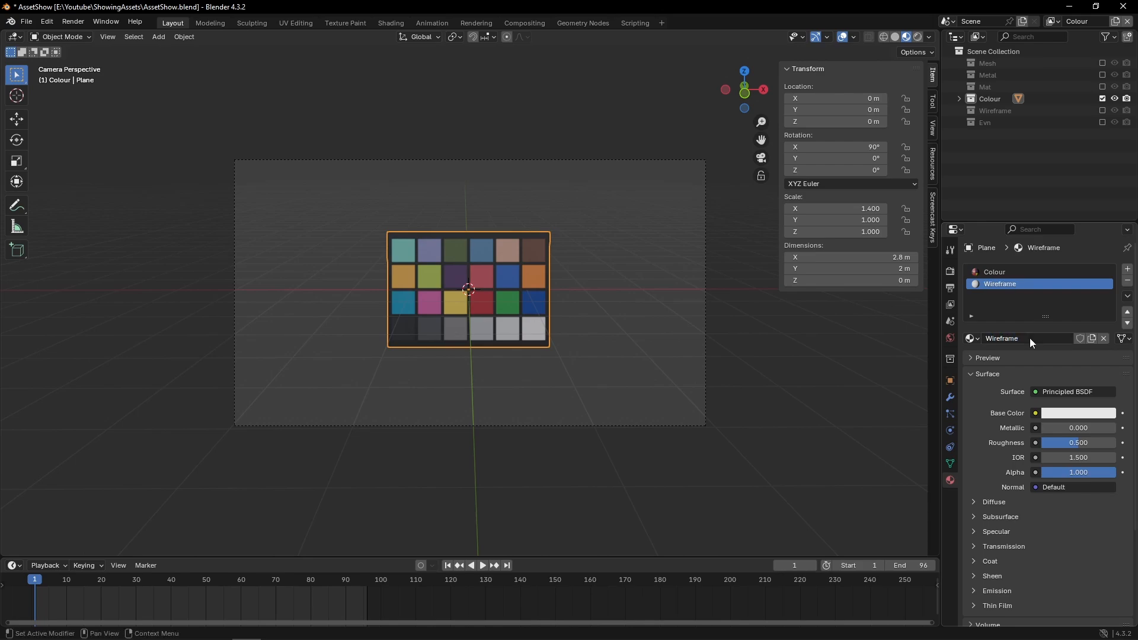
click(1128, 281)
Switch to the Wireframe view layer and set its Material Override to the Wireframe material.
click(983, 109)
click(1053, 21)
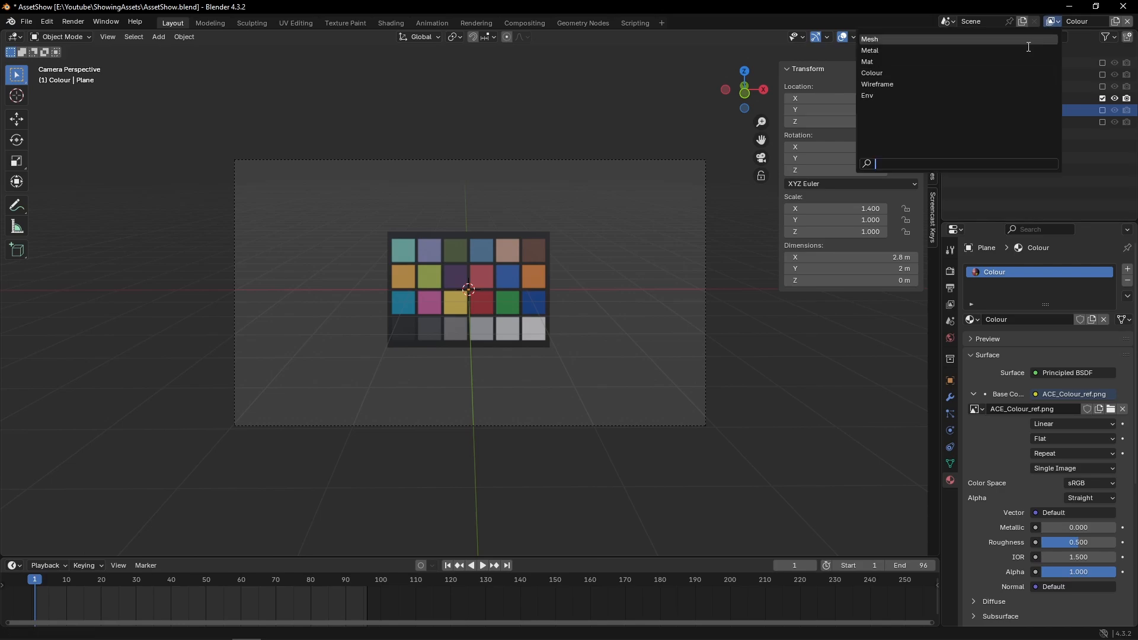
click(932, 85)
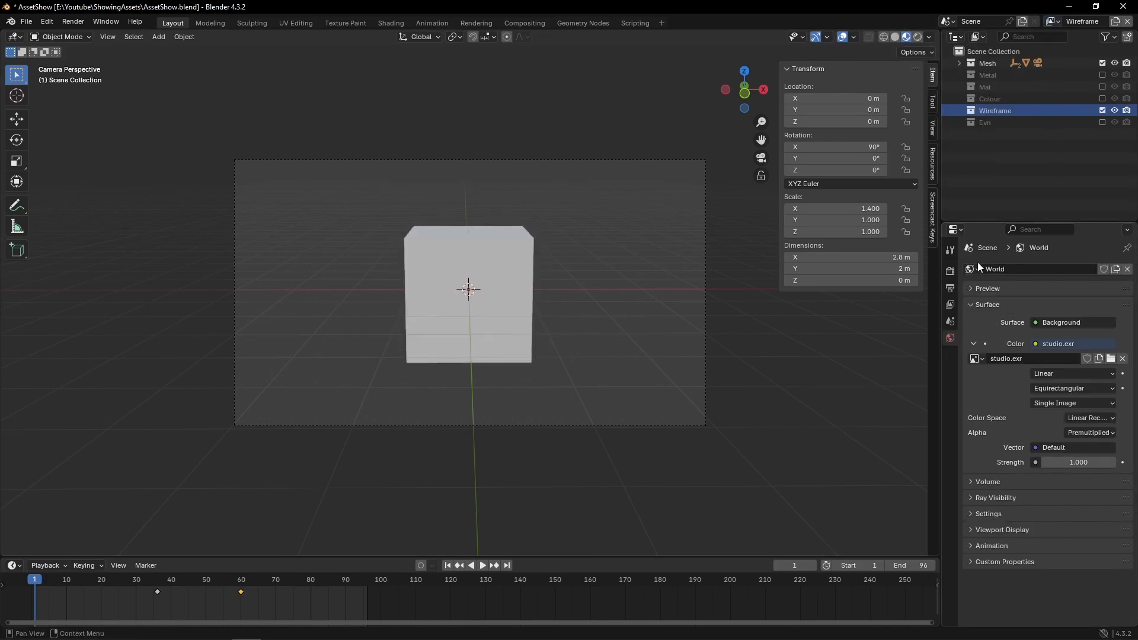
click(950, 305)
scroll(1037, 389, down, 15)
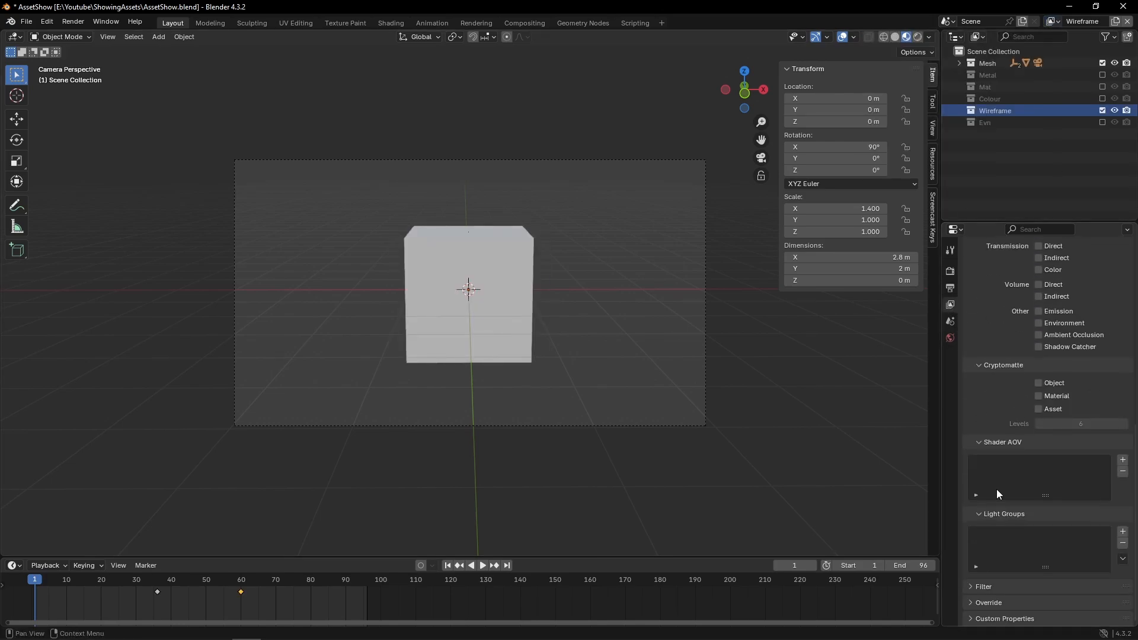
click(972, 603)
scroll(987, 587, down, 2)
click(1061, 569)
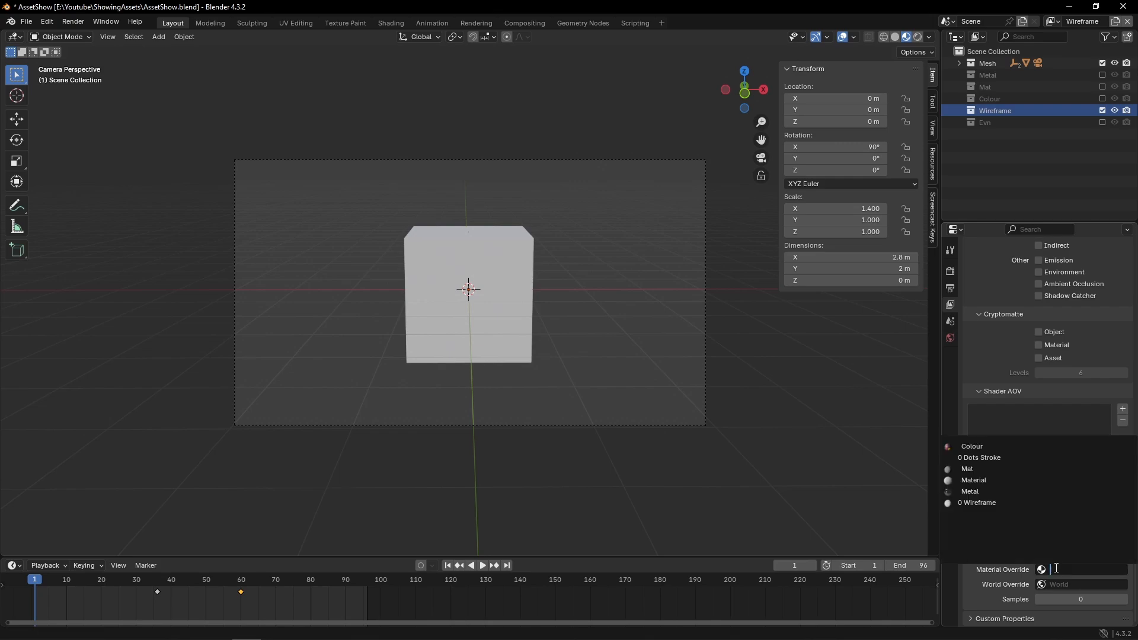
click(978, 502)
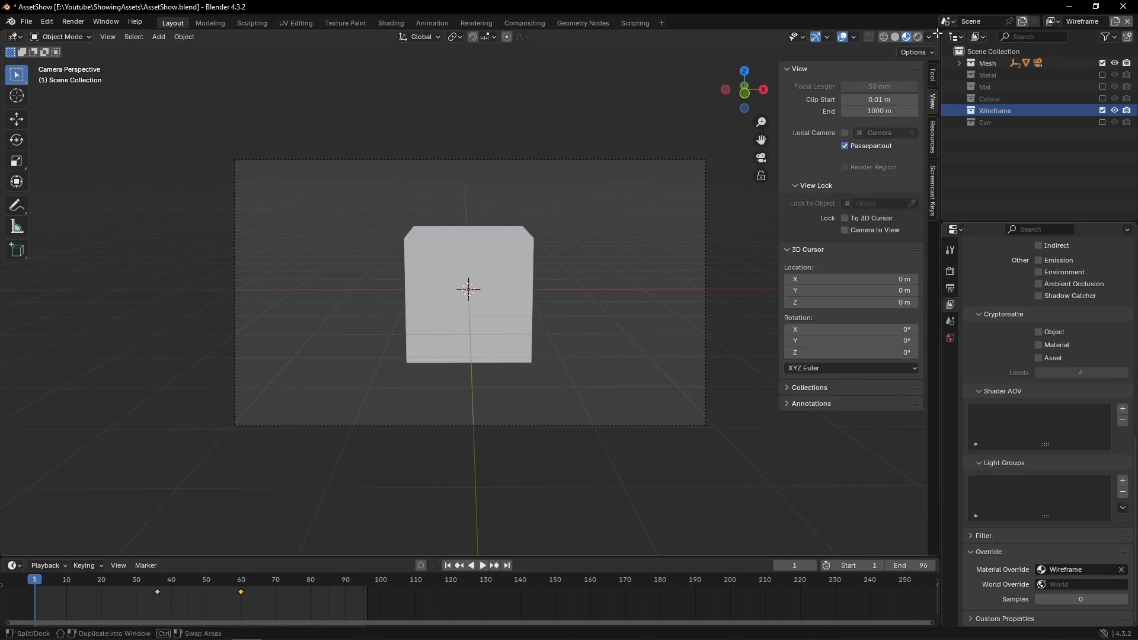
Split the 3D viewport to add a wider Shader Editor area beside it with the editor's sidebar hidden.
drag(937, 32, 616, 37)
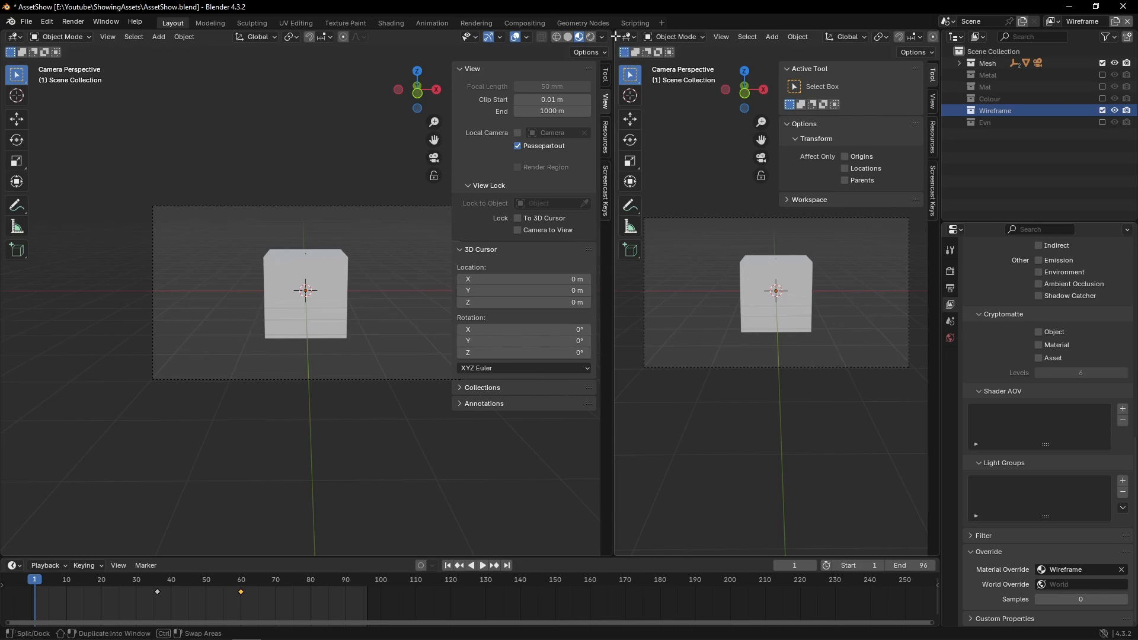
click(627, 37)
click(637, 147)
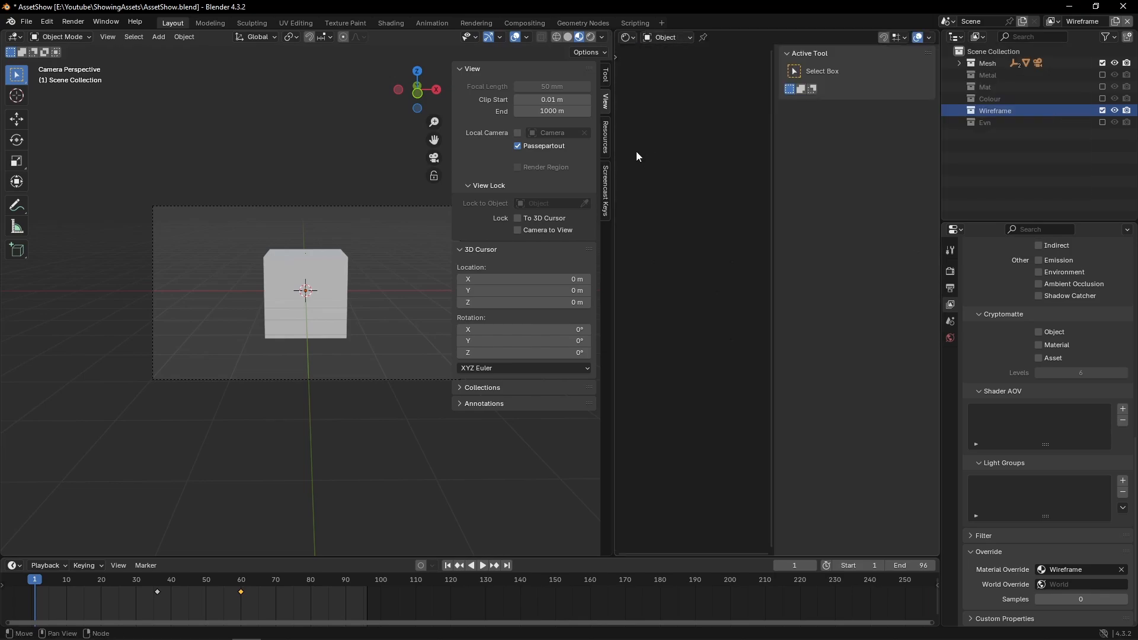
key(n)
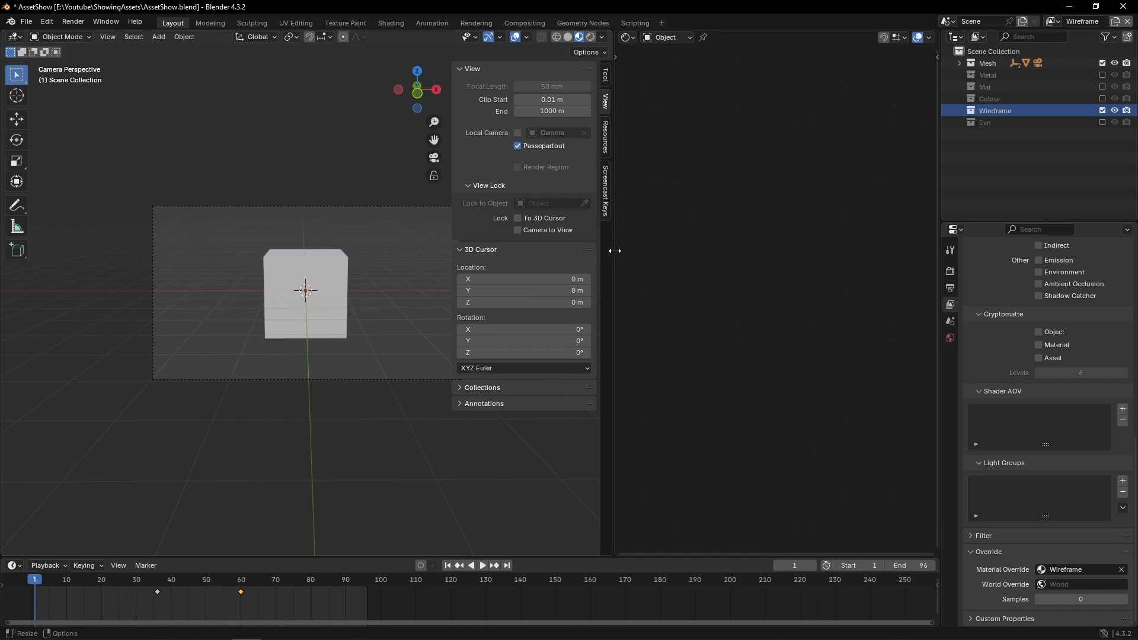
drag(614, 250, 454, 260)
click(467, 37)
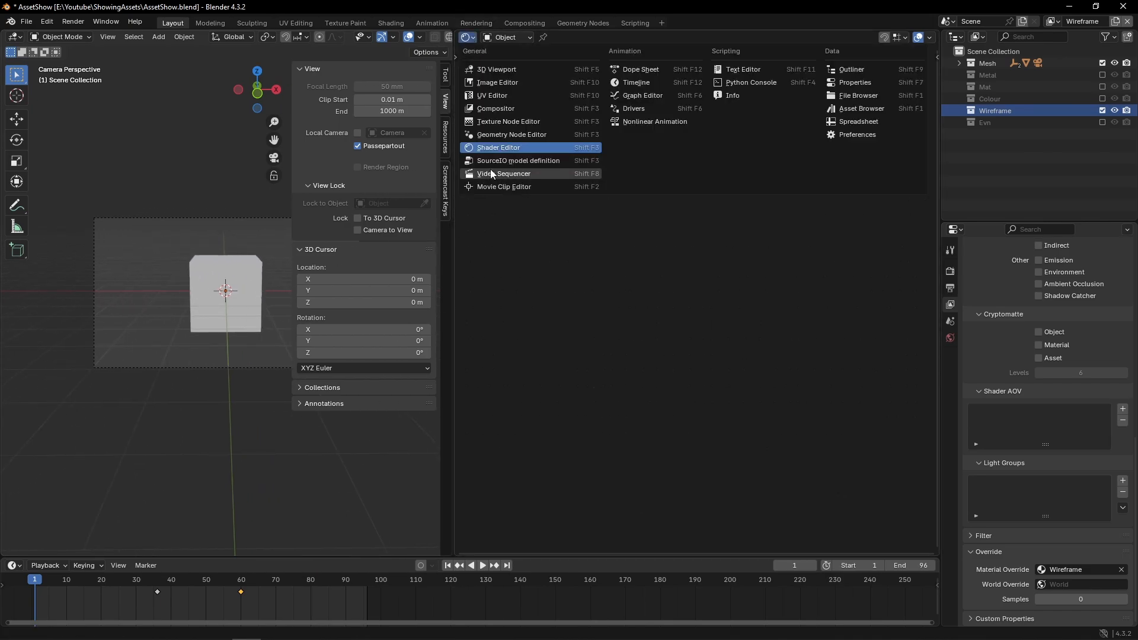
click(507, 147)
Assign the Wireframe material to the cube so its nodes can be edited.
click(219, 294)
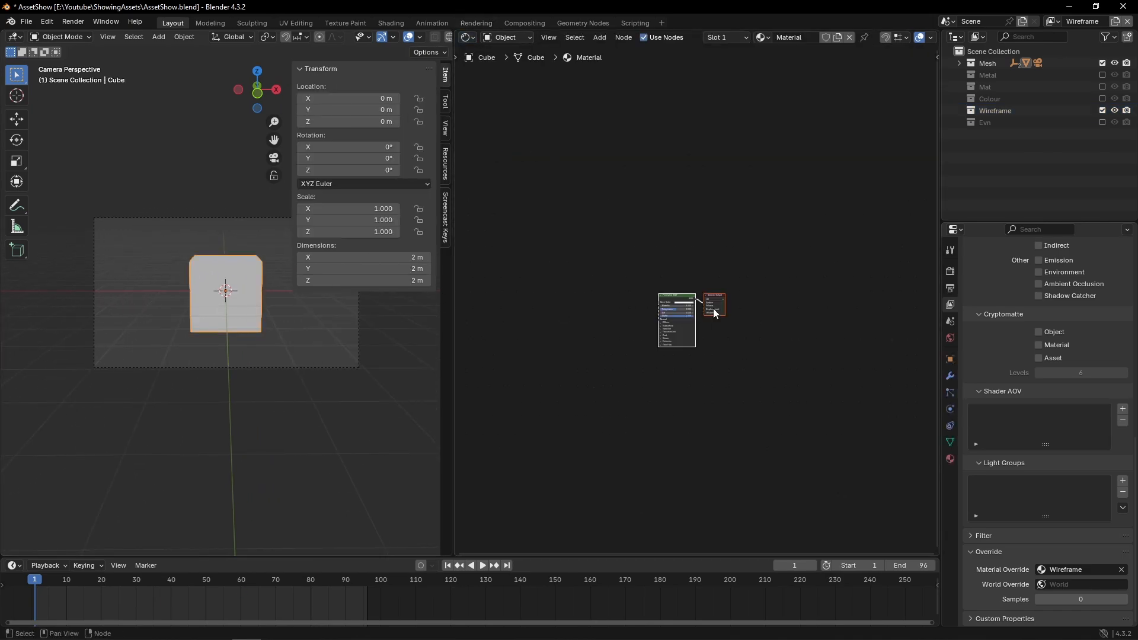
click(762, 37)
click(776, 55)
Add a color Mix node feeding the Base Color of the Wireframe material's Principled BSDF.
scroll(595, 341, up, 4)
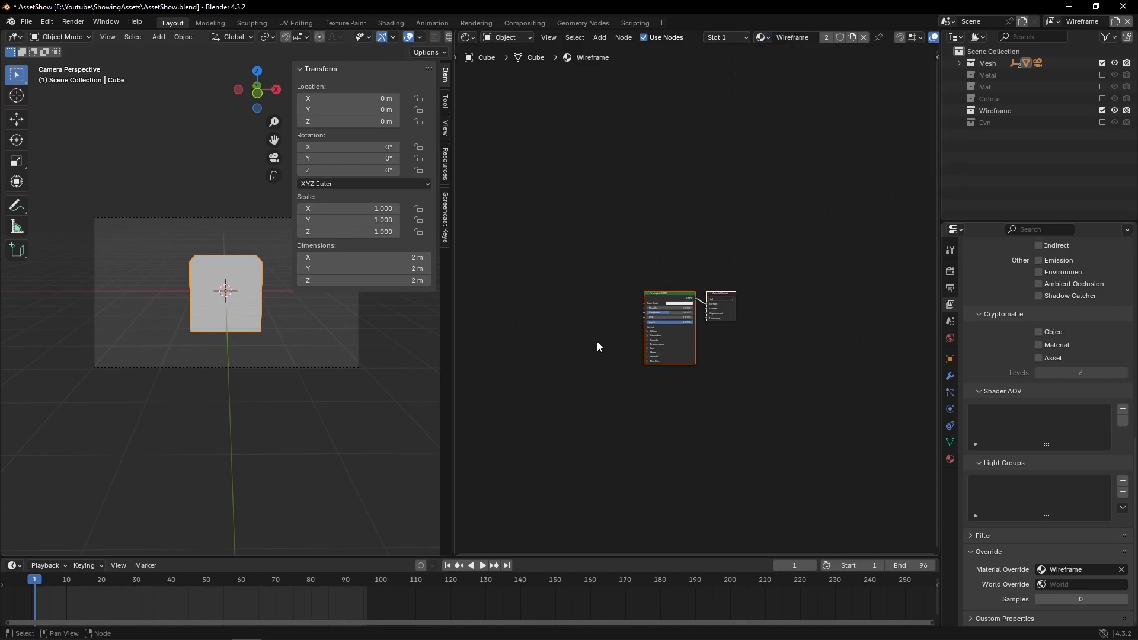
middle_drag(592, 341, 705, 278)
drag(739, 285, 681, 303)
text(mix)
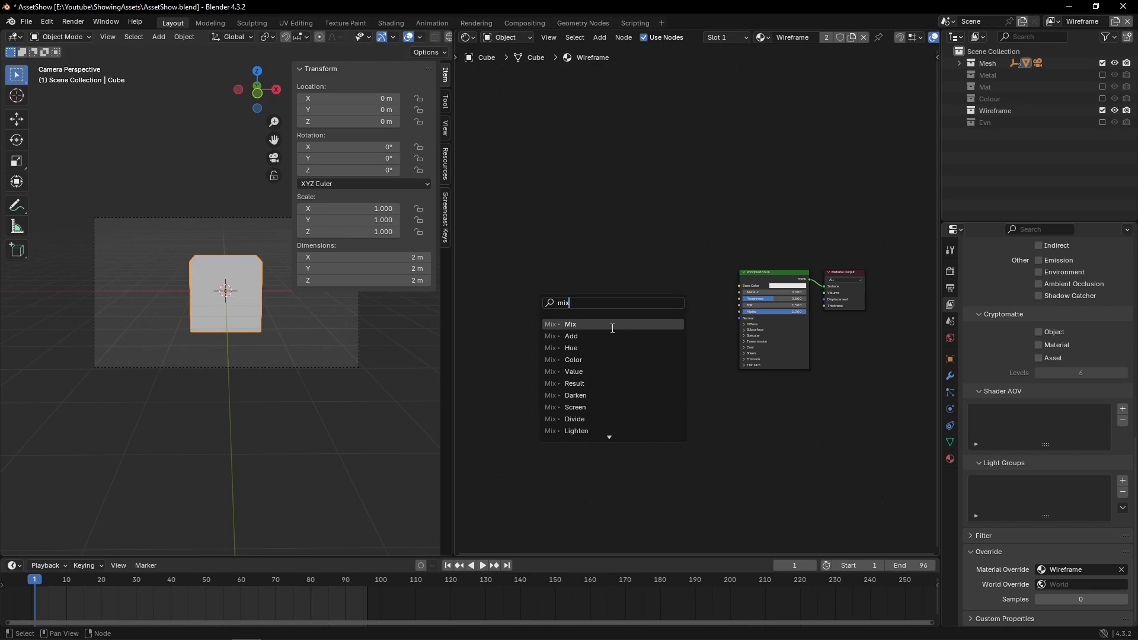
click(612, 328)
click(642, 320)
Add a Wireframe node with its Fac output feeding the Mix node's Factor.
drag(671, 335, 621, 295)
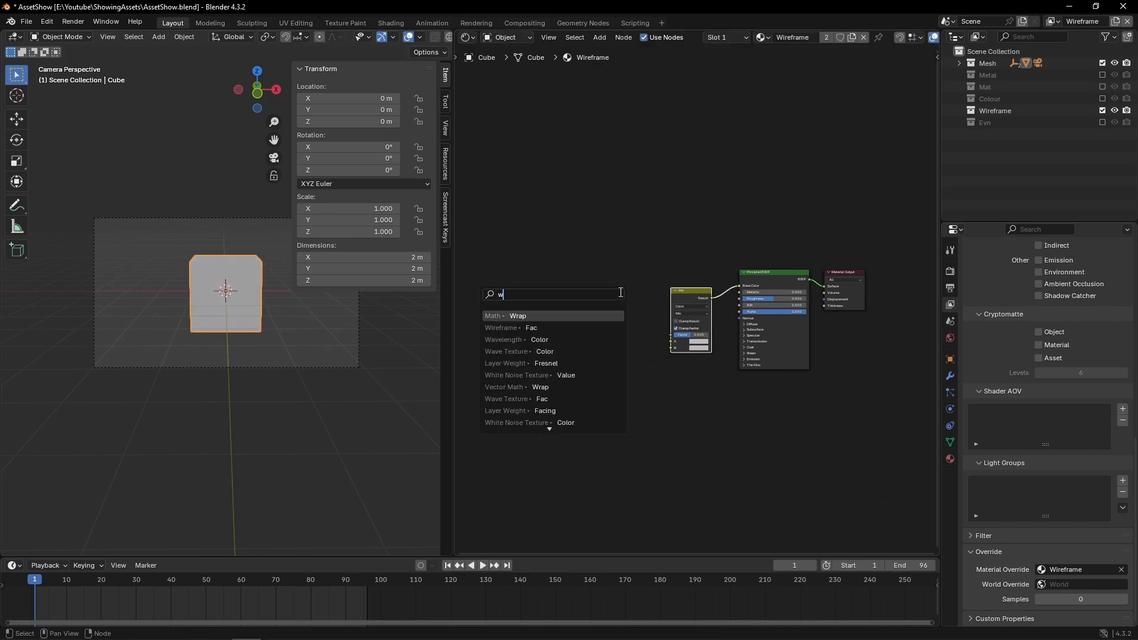
text(i)
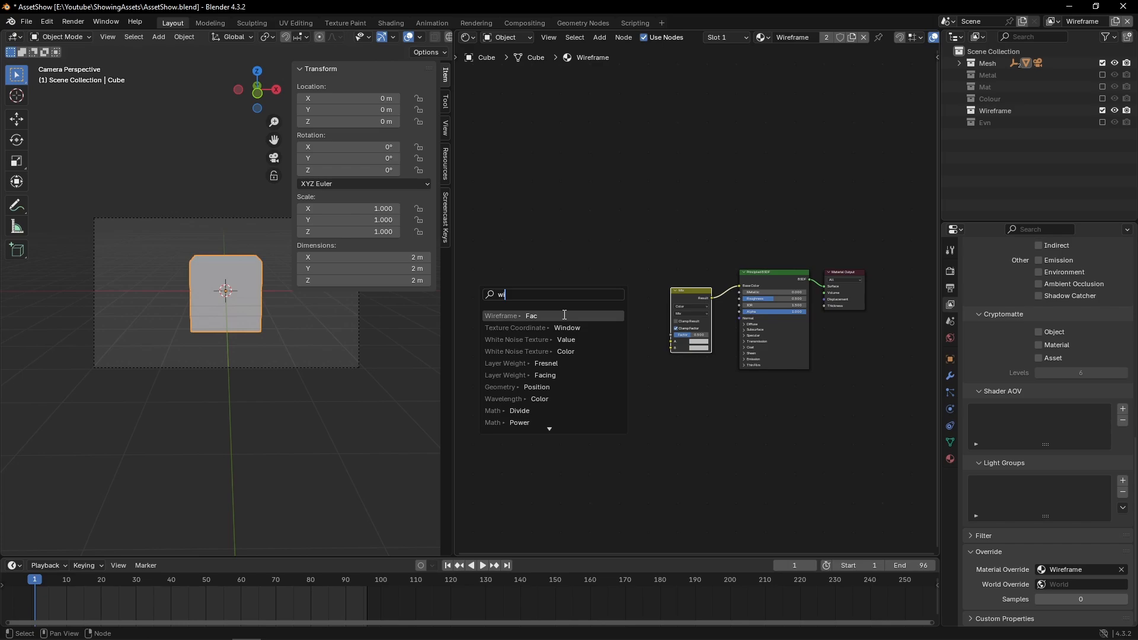
click(564, 314)
click(569, 313)
Switch the viewport to Rendered shading and set the Mix node's color A to white and color B to black.
scroll(588, 310, up, 1)
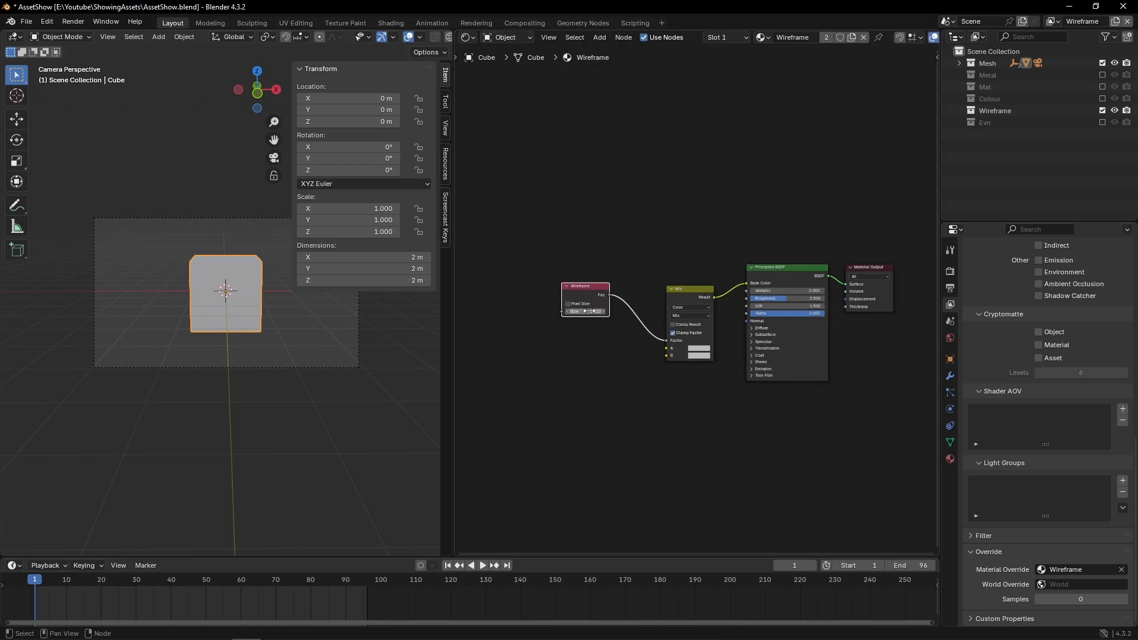
scroll(588, 311, up, 1)
key(z)
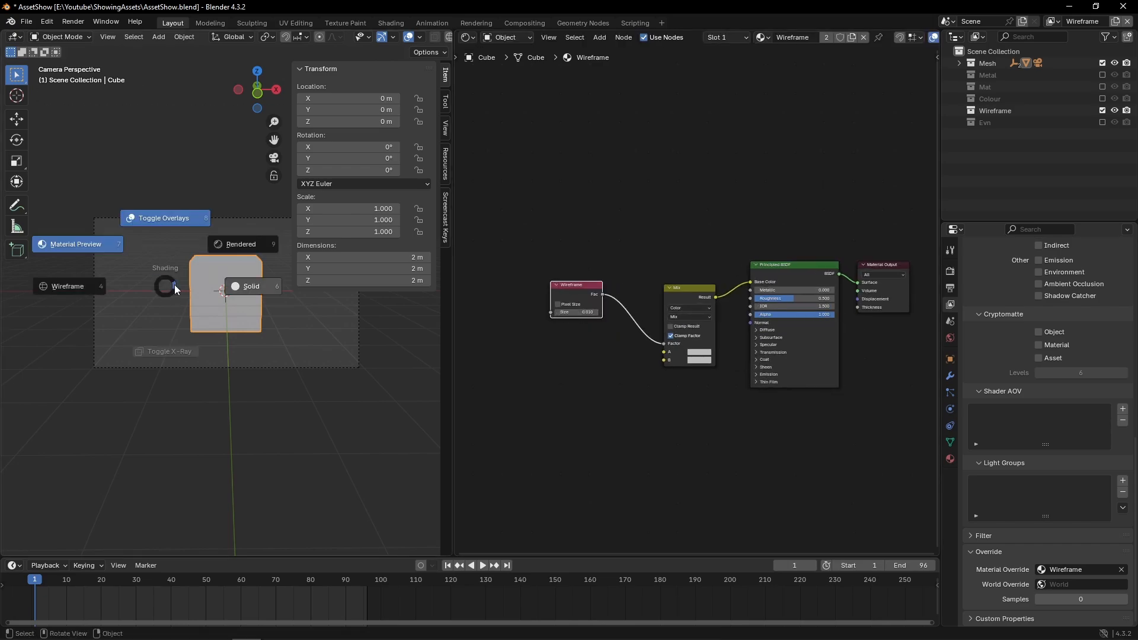
click(215, 248)
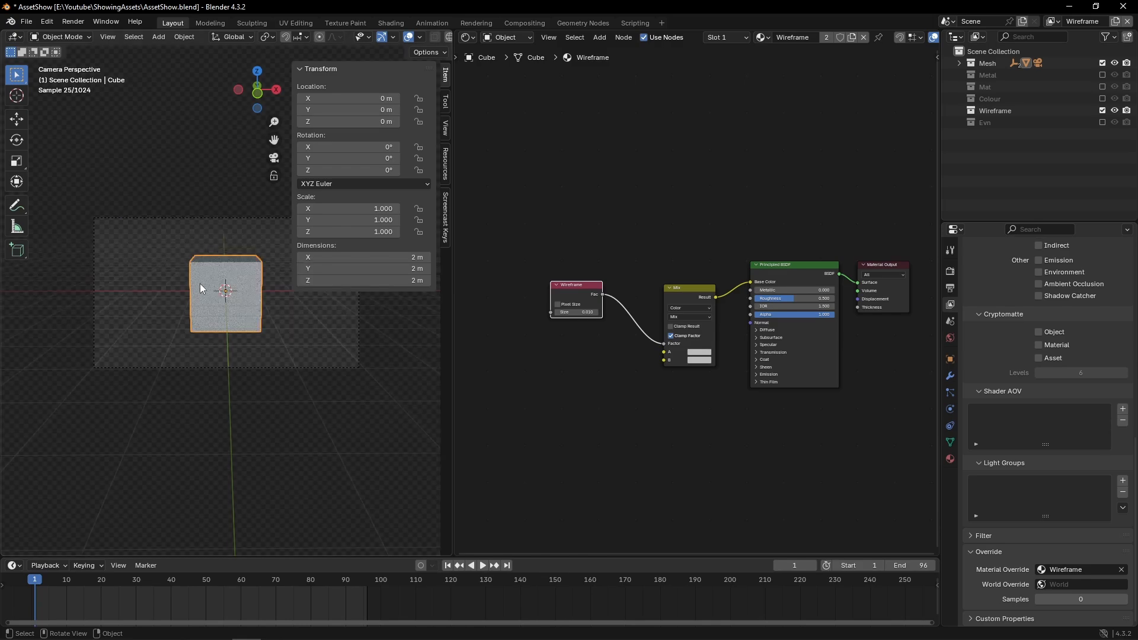
click(700, 353)
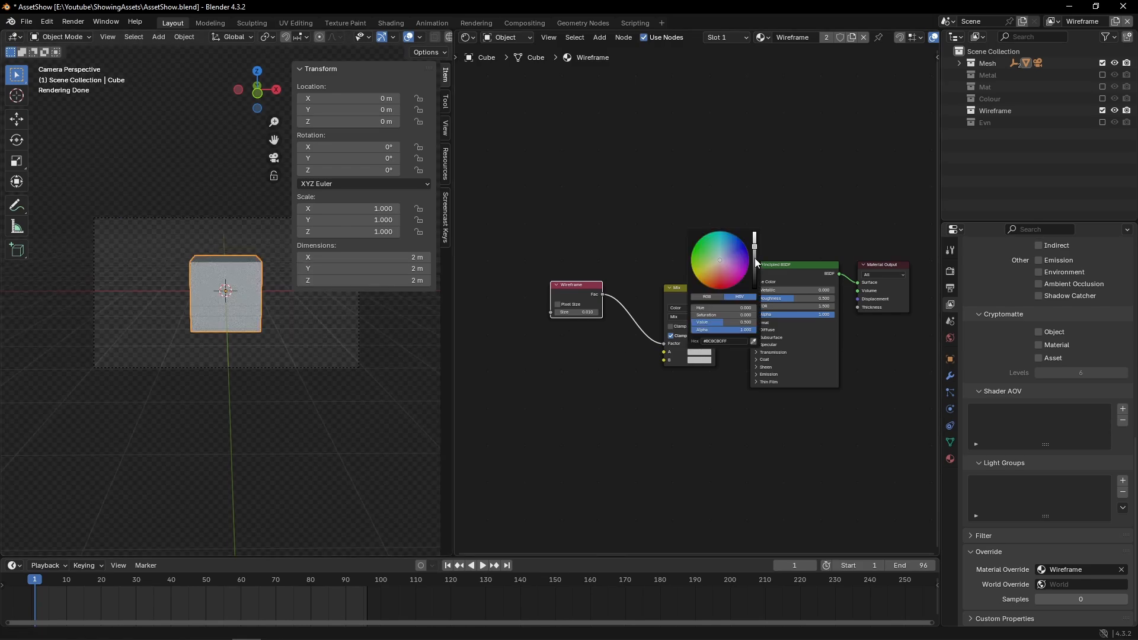
drag(755, 260, 756, 233)
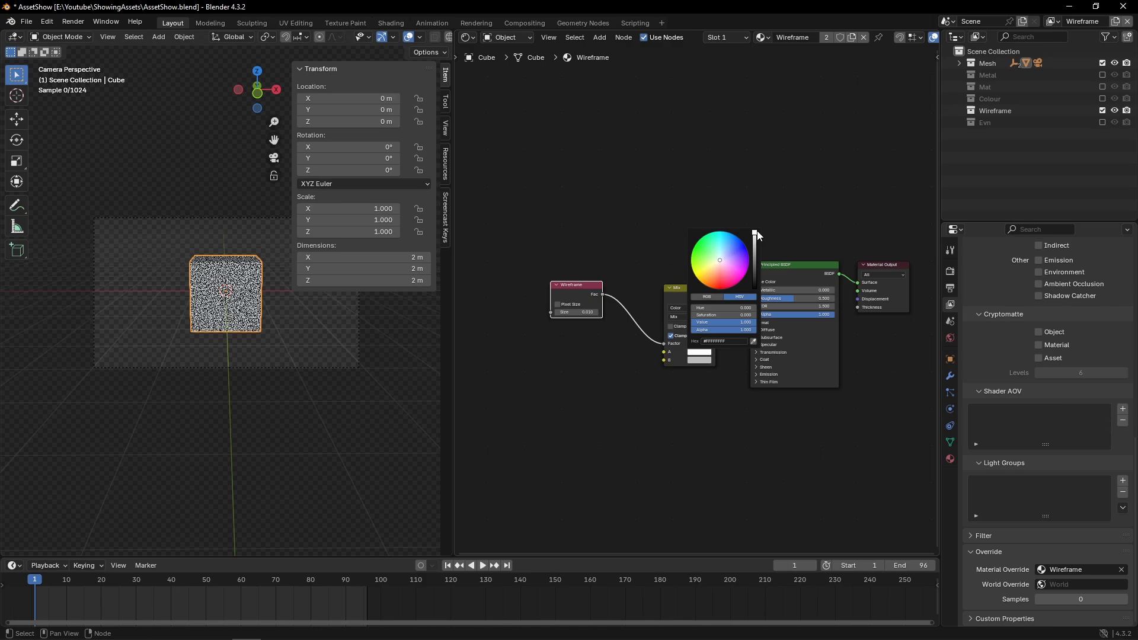
click(699, 360)
click(748, 276)
drag(753, 277, 754, 296)
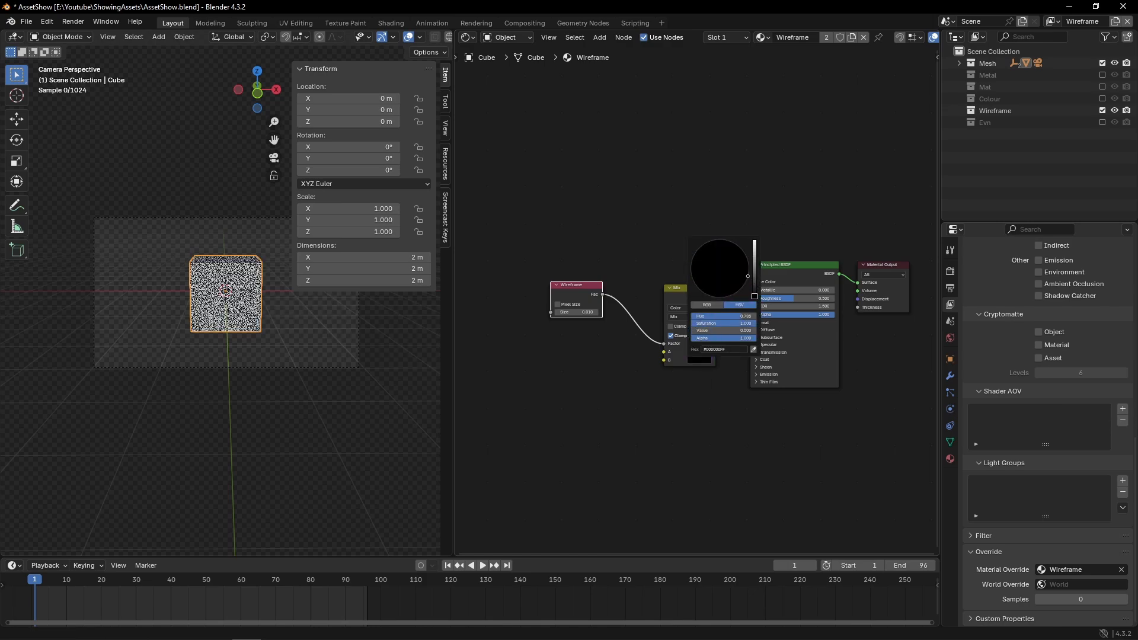
Return the viewport to Material Preview shading and hide its sidebar.
key(z)
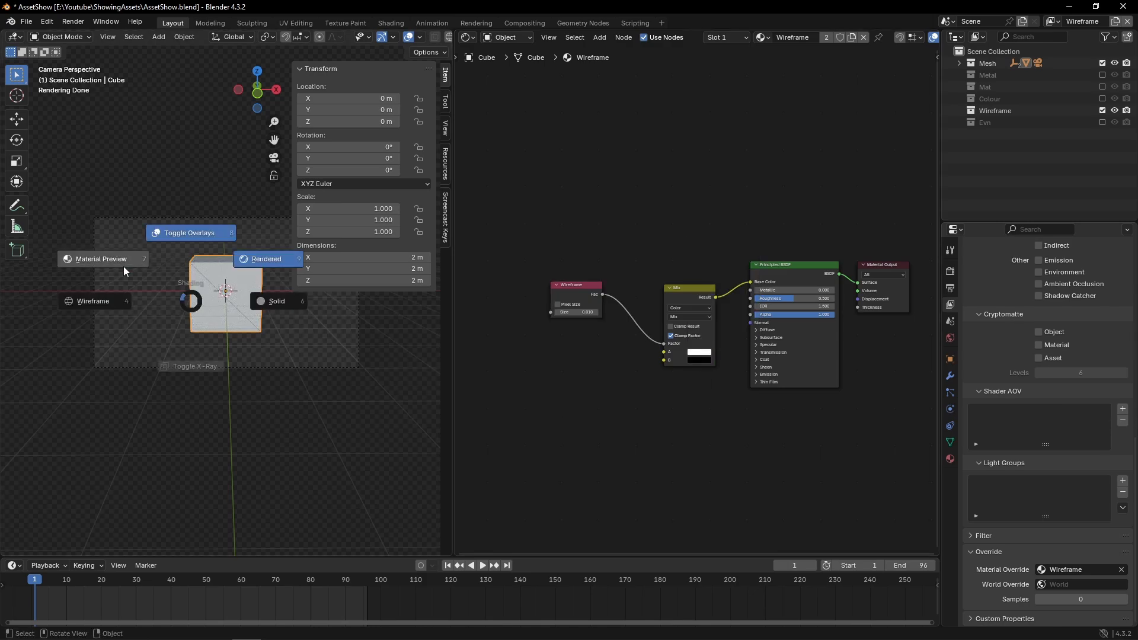
click(123, 265)
scroll(200, 295, up, 2)
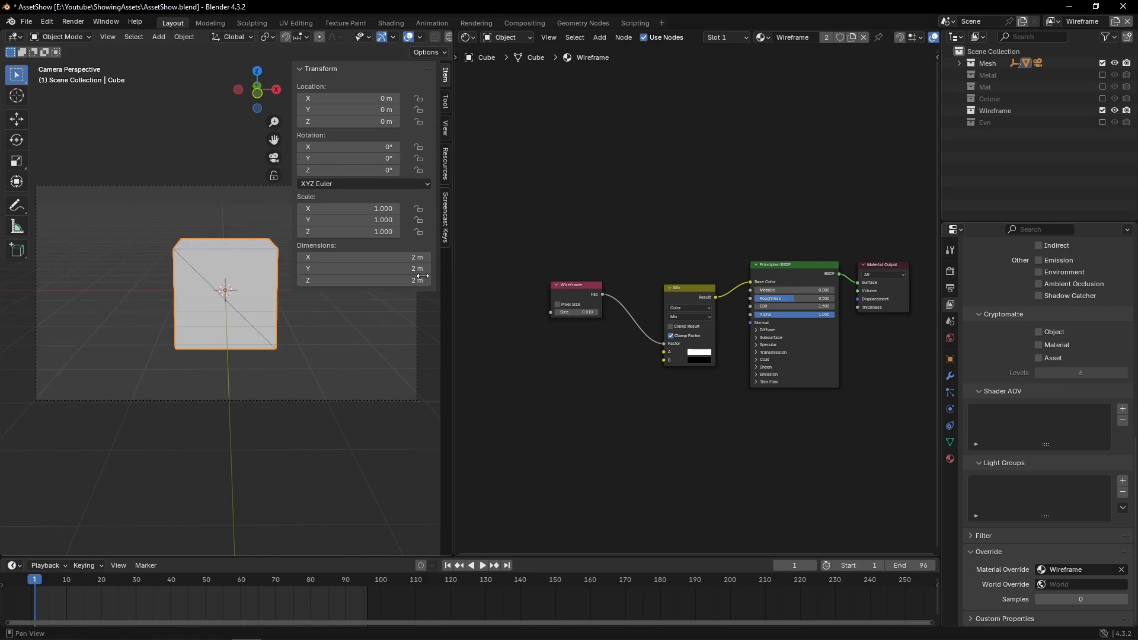
key(n)
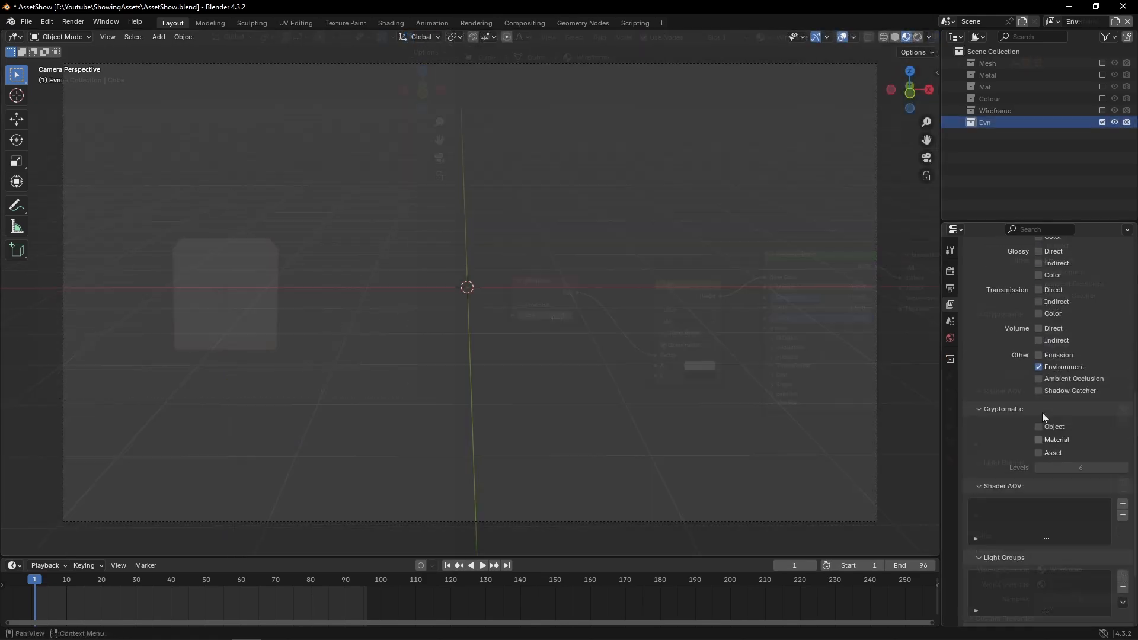
Set Max Samples to 52 for both viewport and render, and render the current frame.
scroll(1042, 413, up, 3)
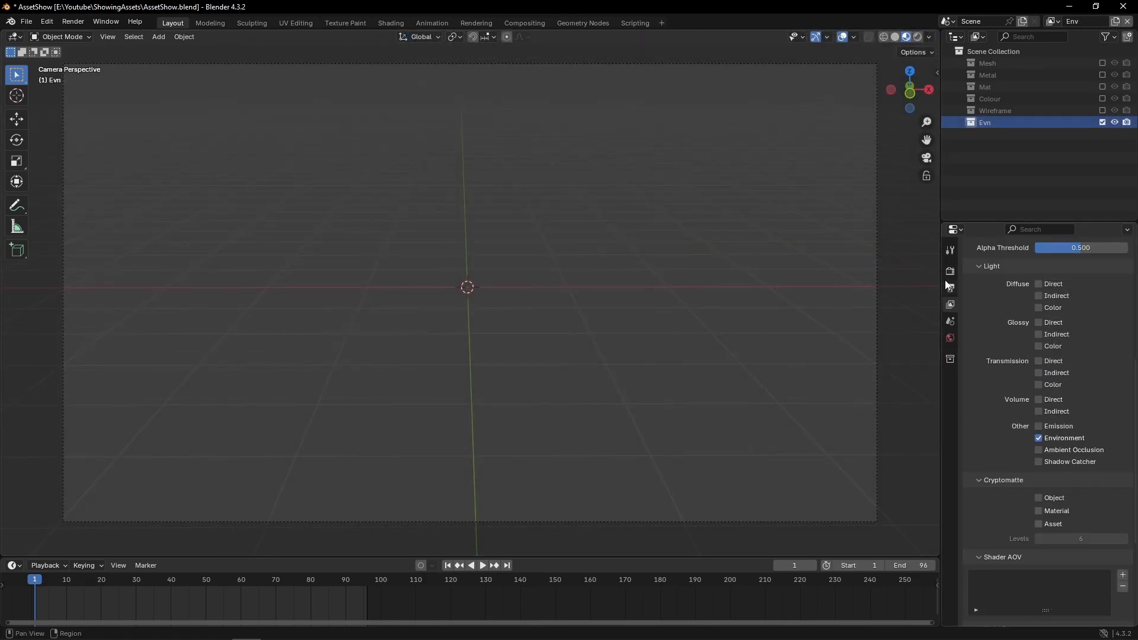
click(950, 272)
scroll(1042, 420, up, 4)
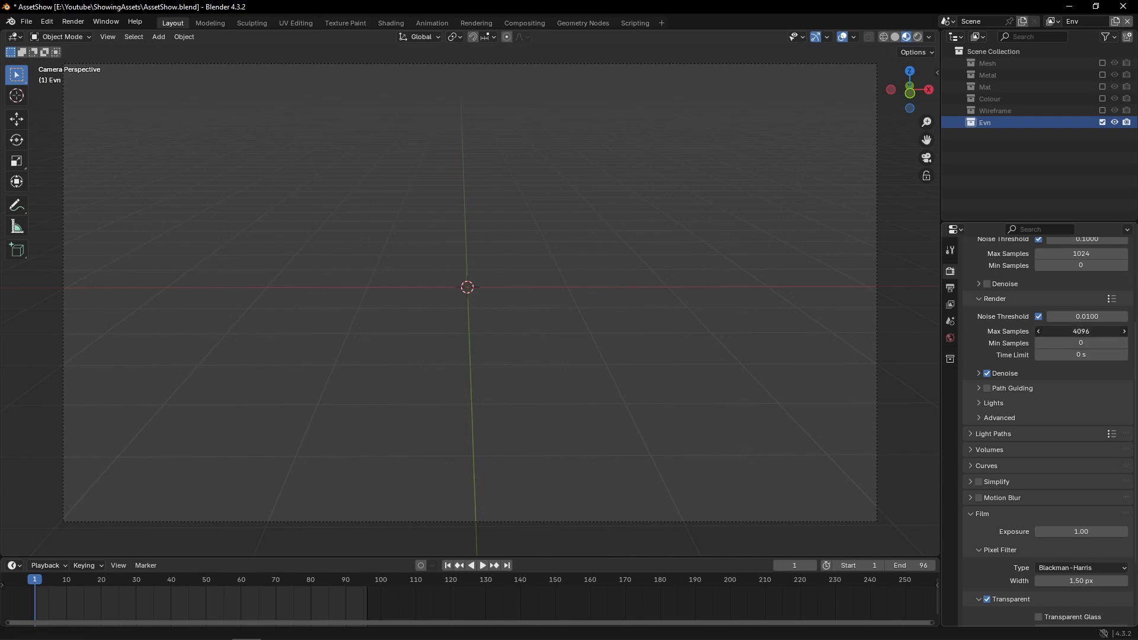
key(Return)
double_click(1052, 253)
text(52)
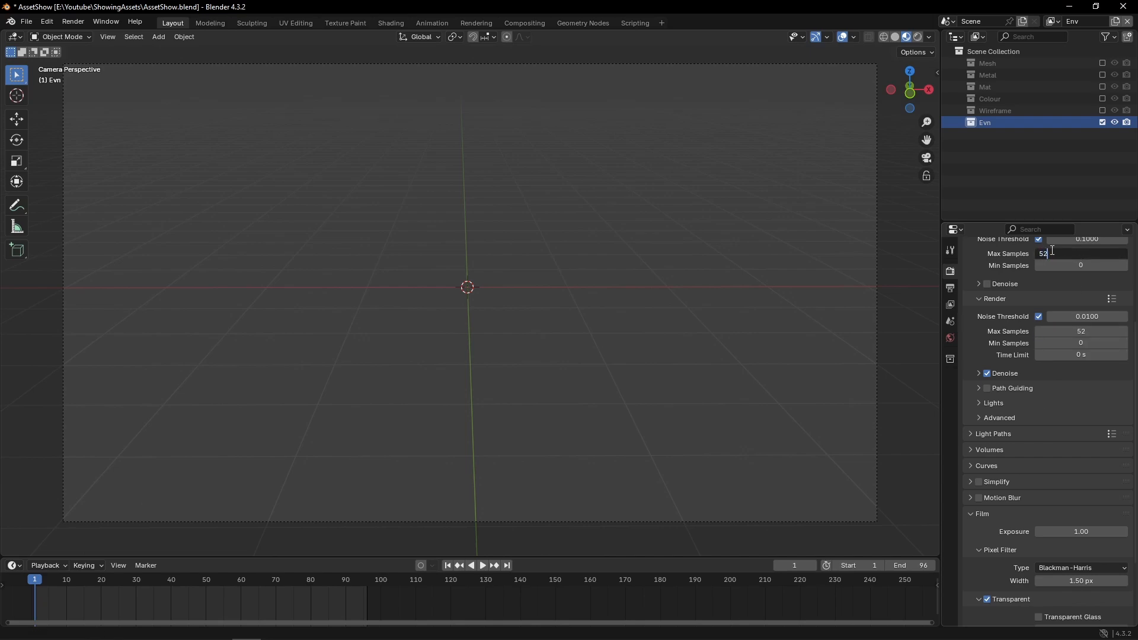
key(Return)
click(72, 21)
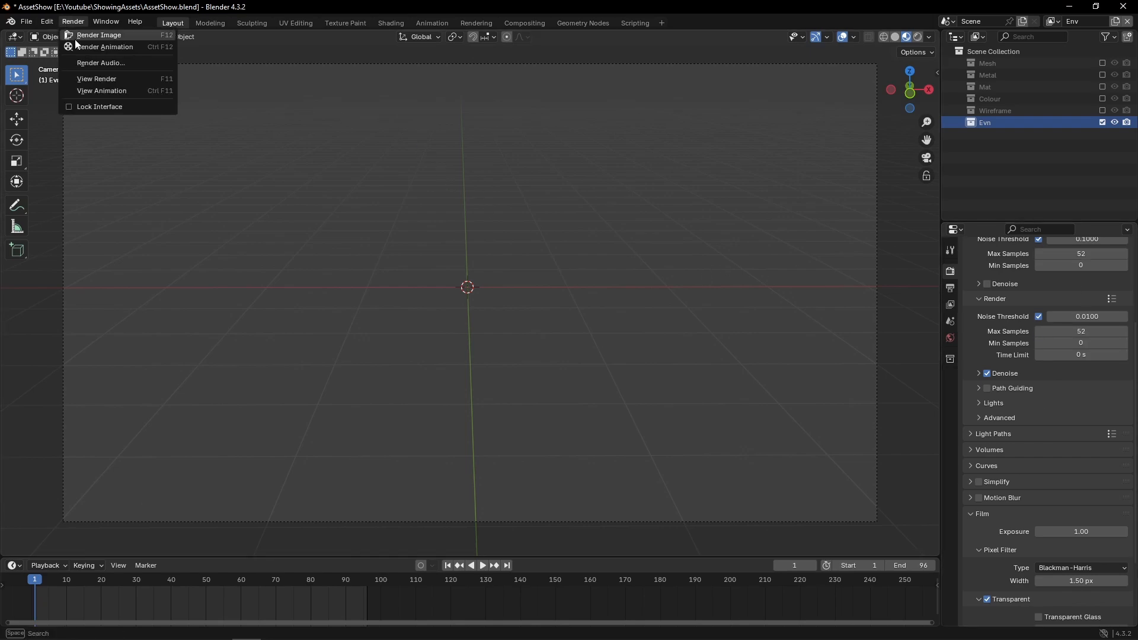
click(76, 34)
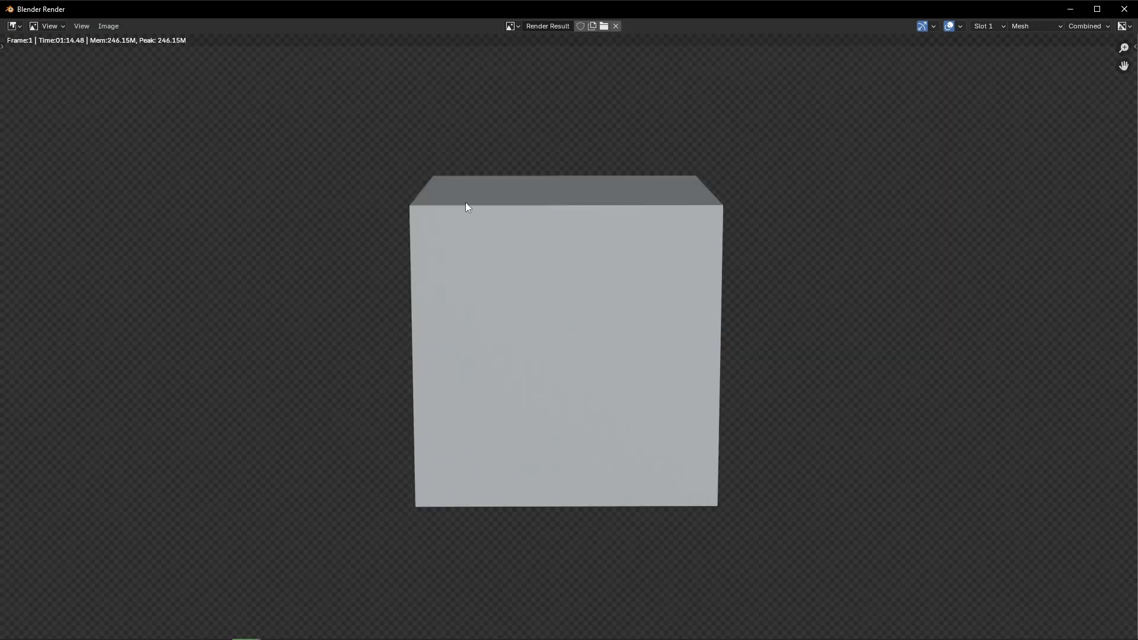
Examine the Env layer's Env pass in the render result and close the render window.
click(1025, 26)
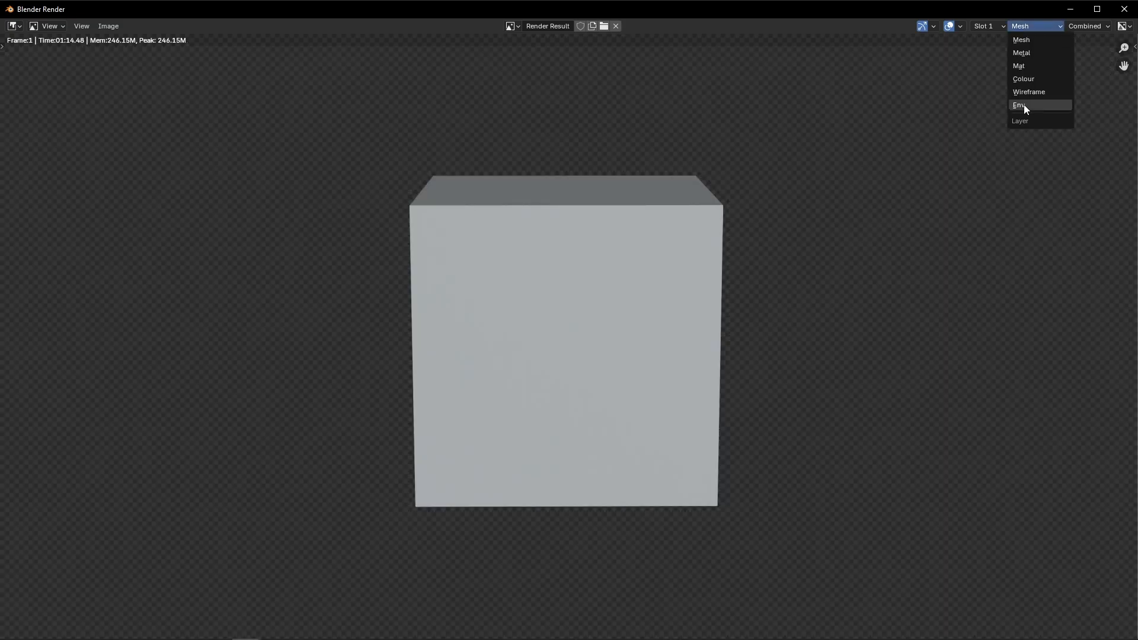
click(1023, 104)
click(1083, 27)
click(1065, 54)
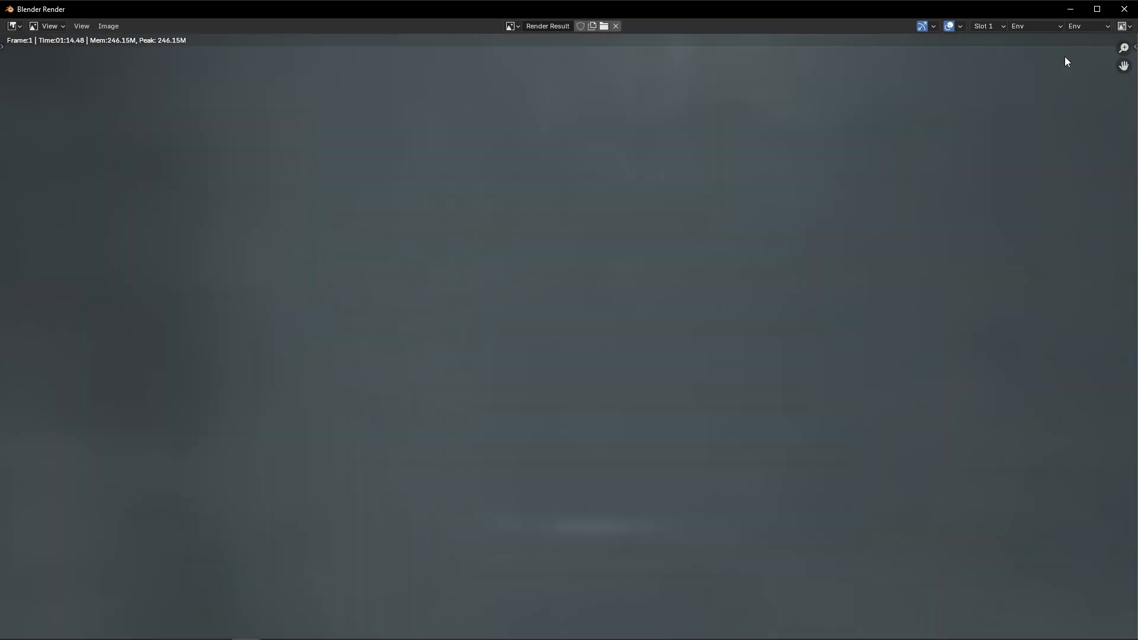
scroll(670, 297, down, 3)
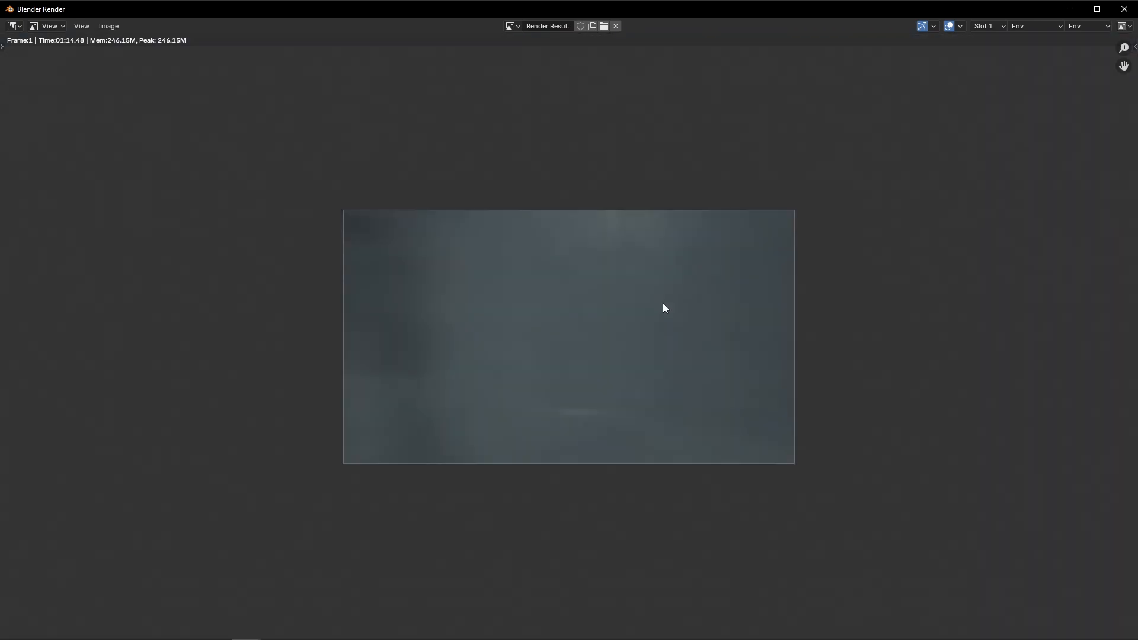
click(1123, 9)
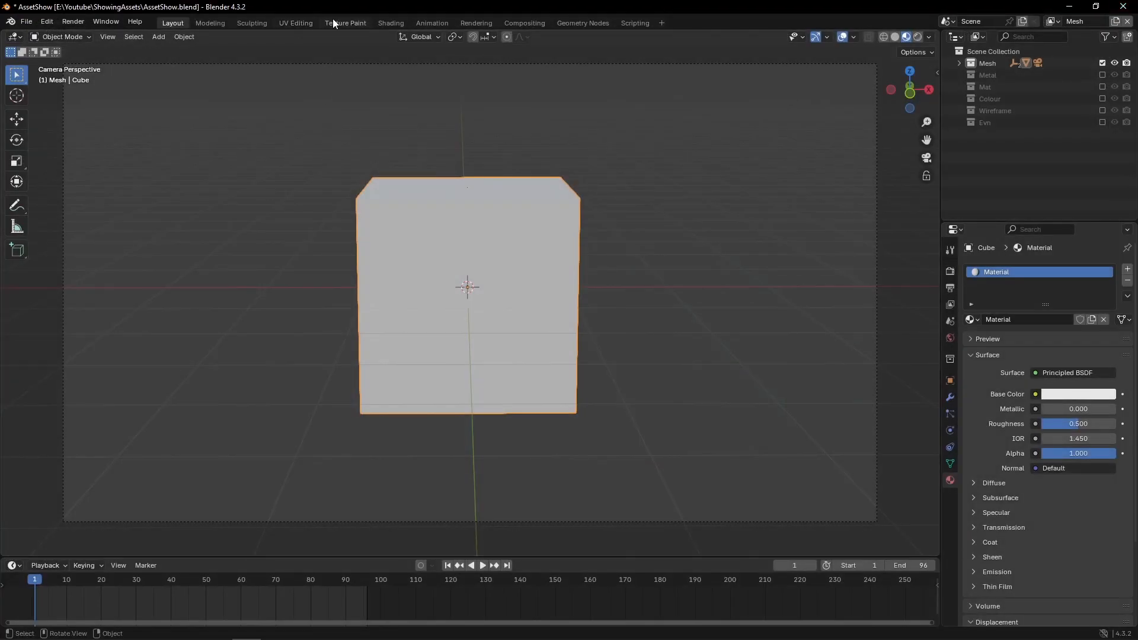
Enable nodes in the Compositing workspace and move the Render Layers node well away from the Composite node.
click(507, 23)
click(133, 37)
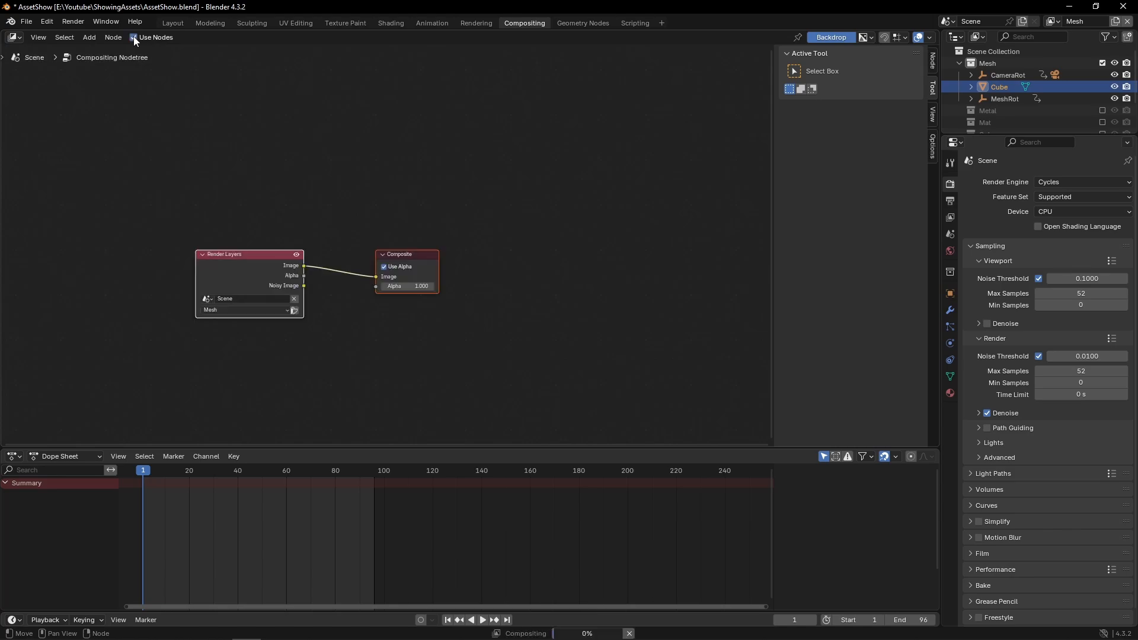
key(g)
click(386, 285)
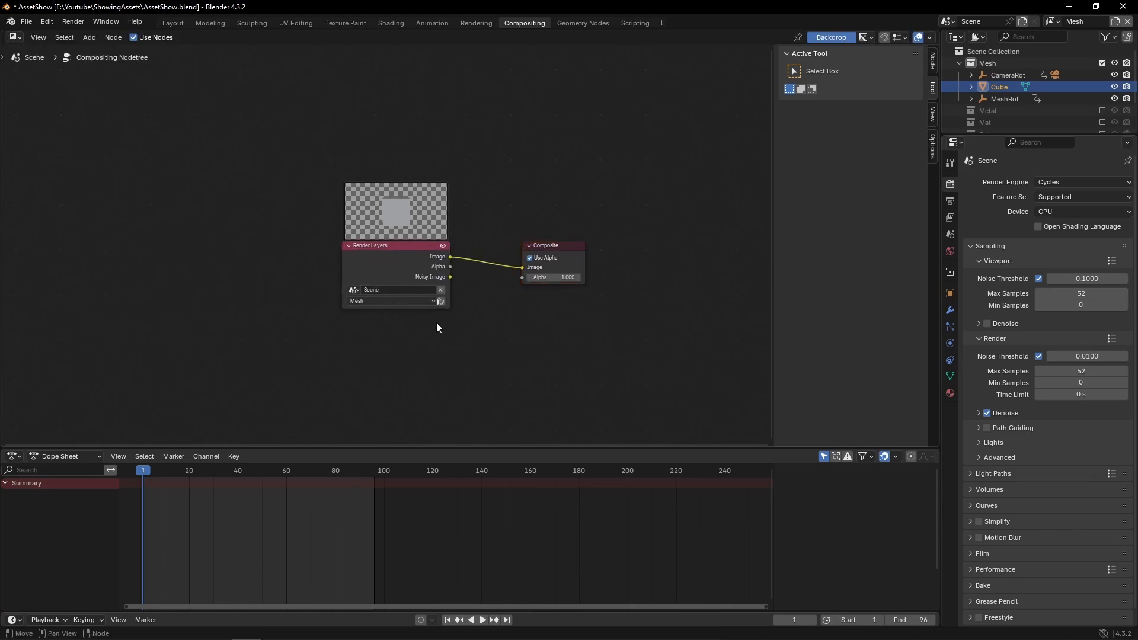
drag(364, 267, 92, 277)
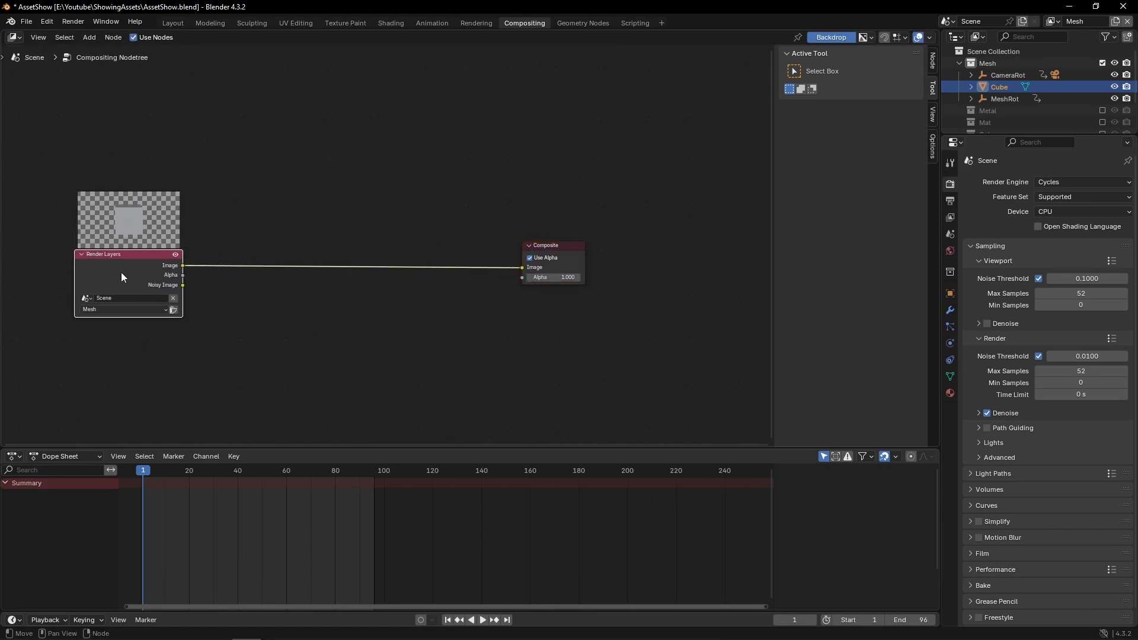
Duplicate the Render Layers node four times, stacking the copies in a column beneath the original.
scroll(267, 314, down, 2)
key(shift+d)
click(284, 319)
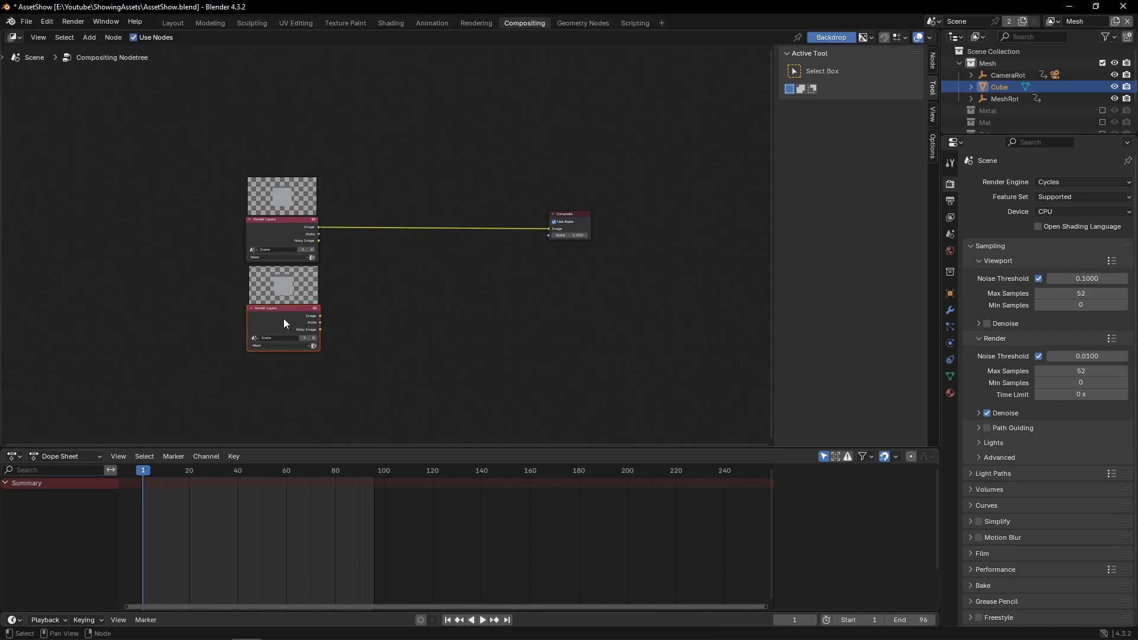
key(shift+d)
click(284, 405)
key(shift+d)
click(290, 373)
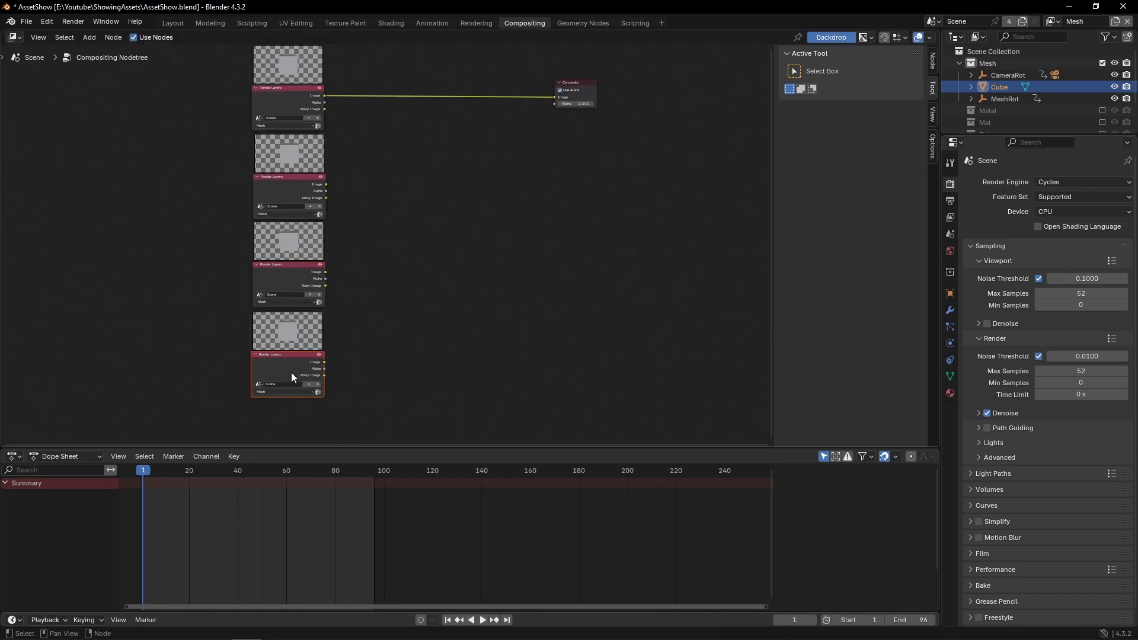
middle_drag(290, 373, 274, 298)
key(shift+d)
click(272, 388)
Set the second, third and fourth Render Layers nodes to the Metal, Mat and Colour view layers.
middle_drag(212, 256, 220, 324)
click(262, 208)
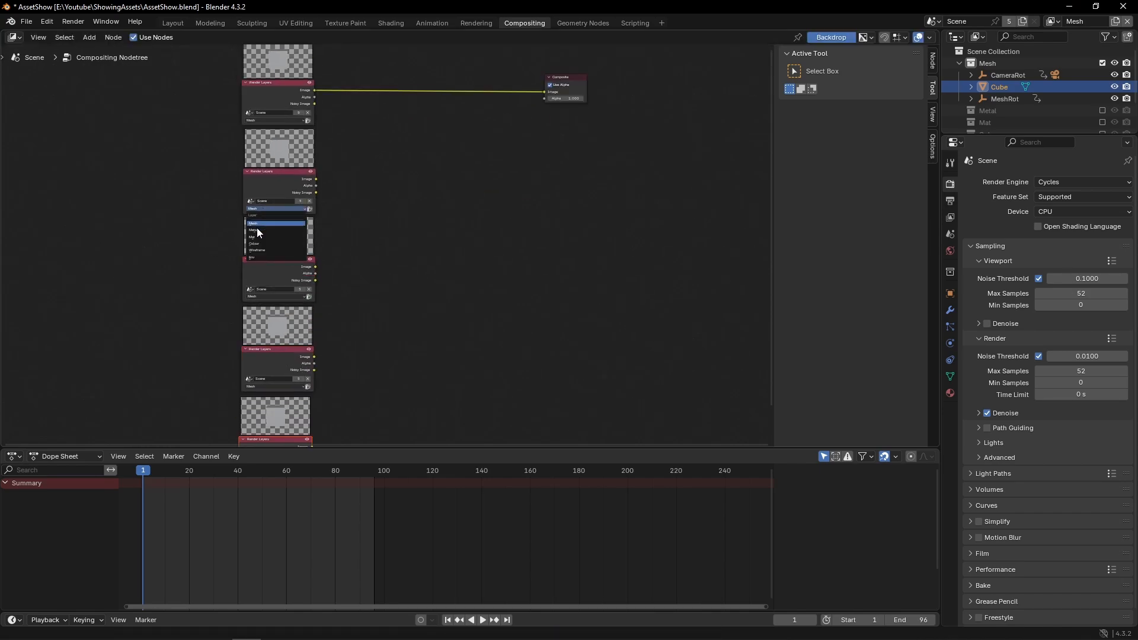
click(258, 230)
click(268, 296)
click(261, 325)
click(268, 387)
click(261, 422)
middle_drag(260, 421, 260, 307)
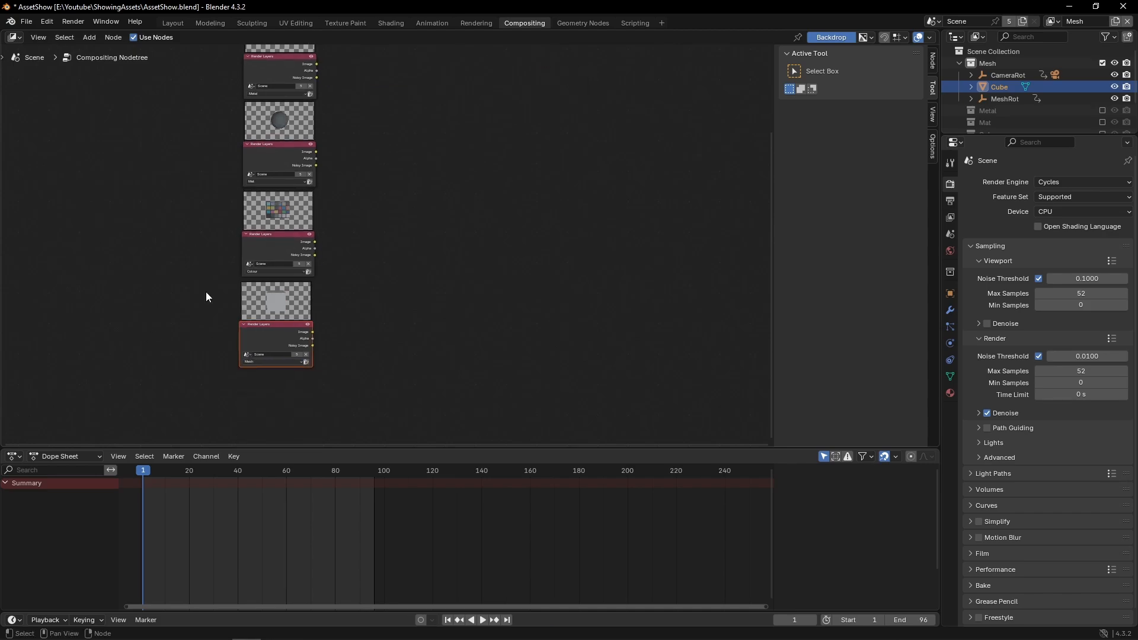
Set the lowest Render Layers node to Wireframe, then add another copy beneath it set to the Env layer.
click(264, 362)
click(255, 404)
key(shift+d)
click(255, 405)
click(246, 421)
click(239, 464)
Move the Env Render Layers node above the Mesh one at the head of the stack.
drag(247, 382, 172, 112)
middle_drag(172, 112, 163, 312)
drag(163, 312, 260, 74)
middle_drag(192, 237, 187, 169)
Place the Wireframe Render Layers node directly beneath Mesh, with Metal, Mat and Colour grouped below it.
drag(188, 168, 258, 373)
drag(256, 189, 108, 181)
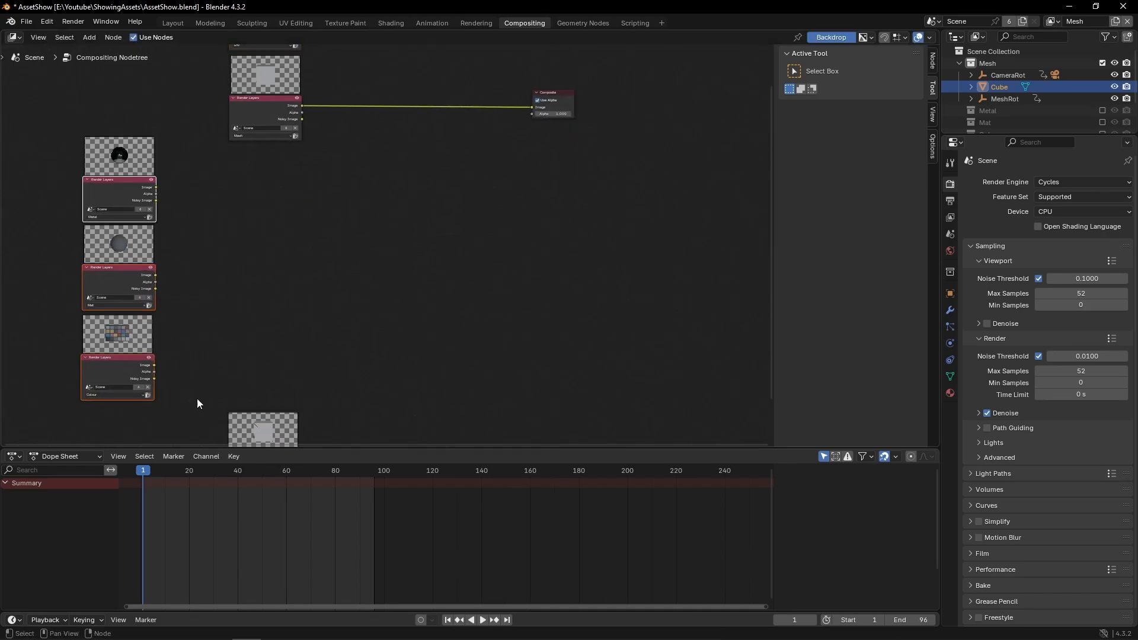
click(197, 398)
middle_drag(188, 291, 181, 220)
drag(239, 399, 241, 132)
drag(177, 321, 245, 222)
Add a Viewer node linked to the Mesh layer's Image output and place it above the Composite node.
middle_drag(149, 167, 99, 462)
scroll(294, 284, up, 1)
drag(238, 333, 403, 245)
text(viw)
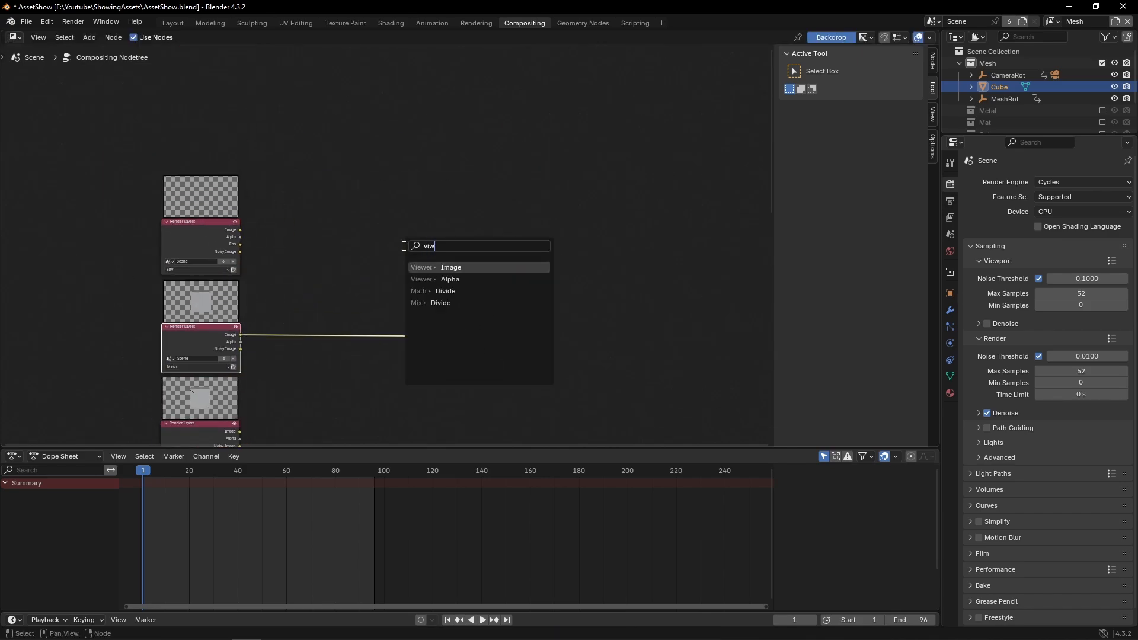
click(429, 268)
click(501, 293)
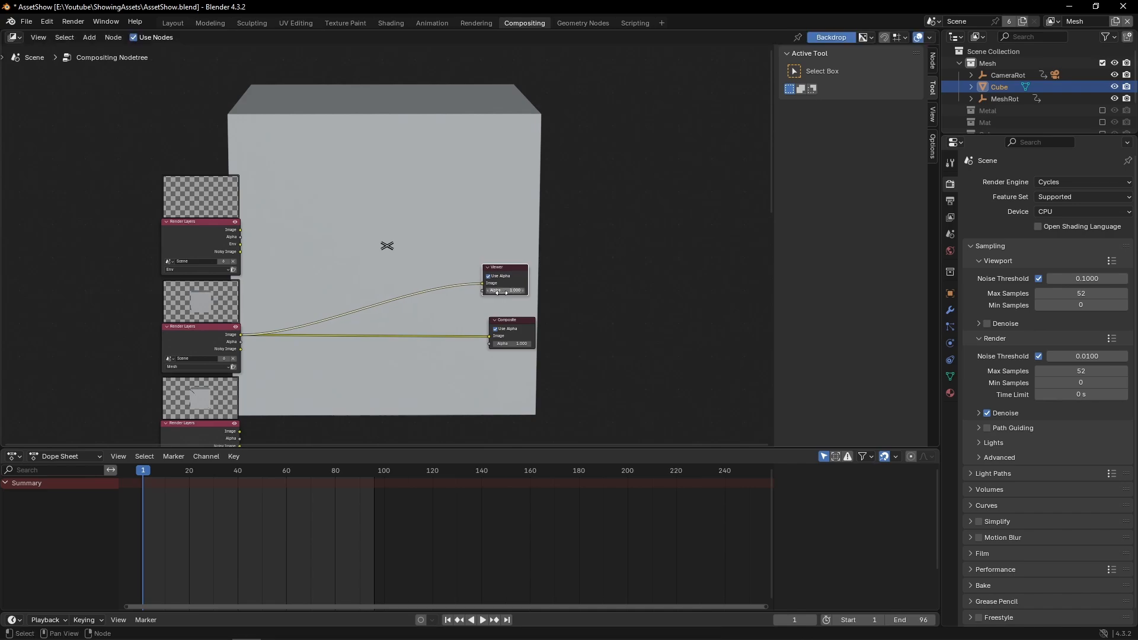
Insert an Alpha Over node on the link between the Mesh layer and the Viewer.
right_click(304, 272)
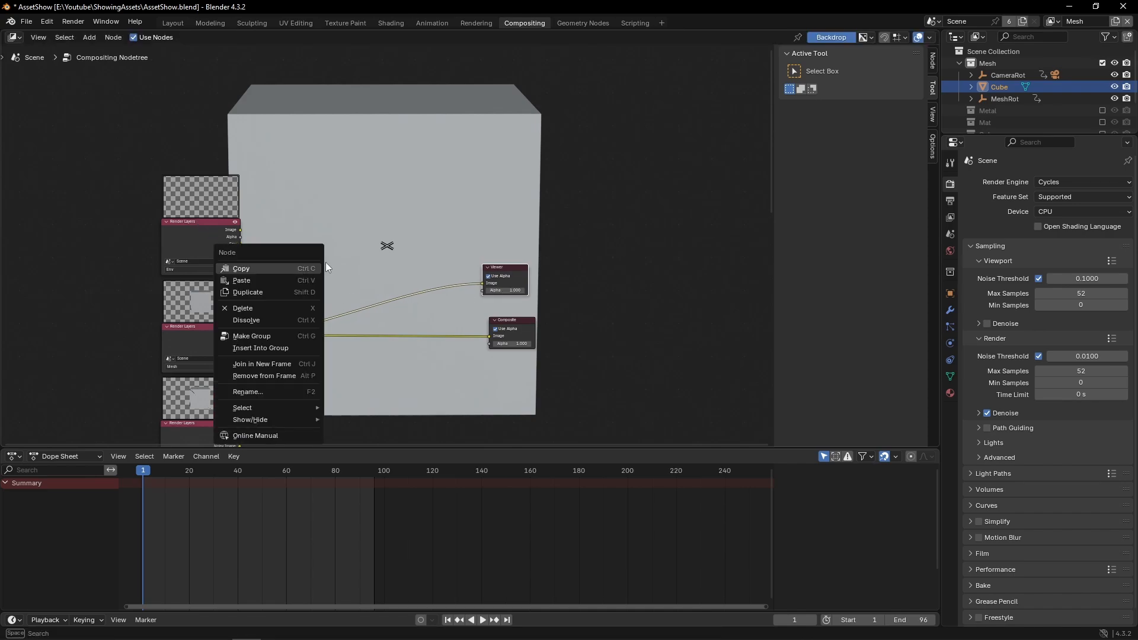
key(shift+a)
click(347, 262)
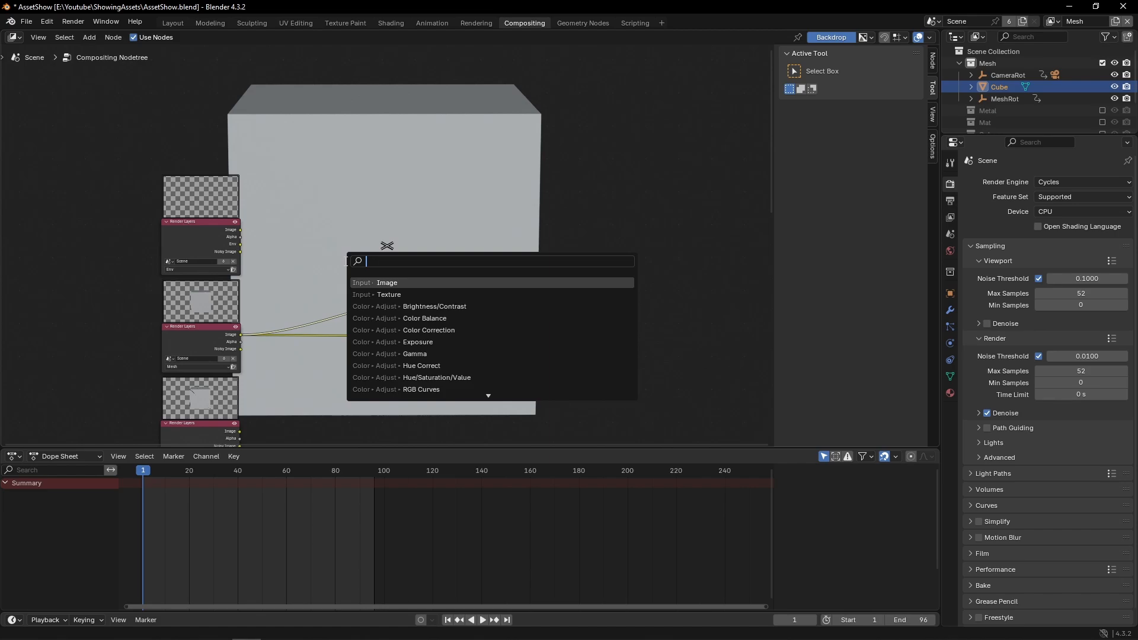
text(mi)
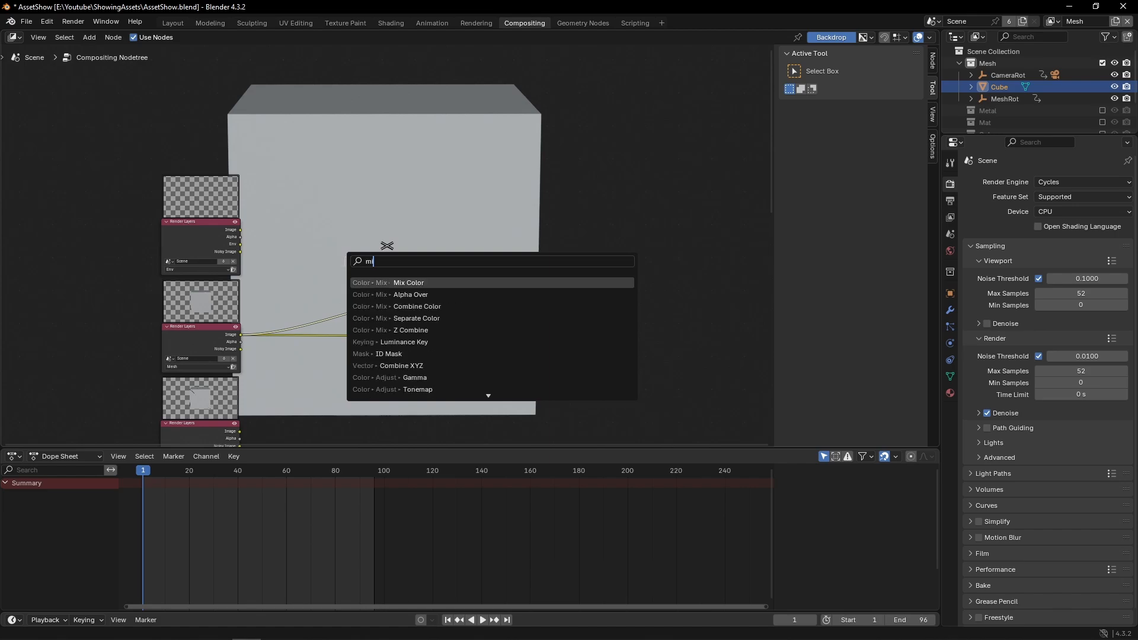
text(x)
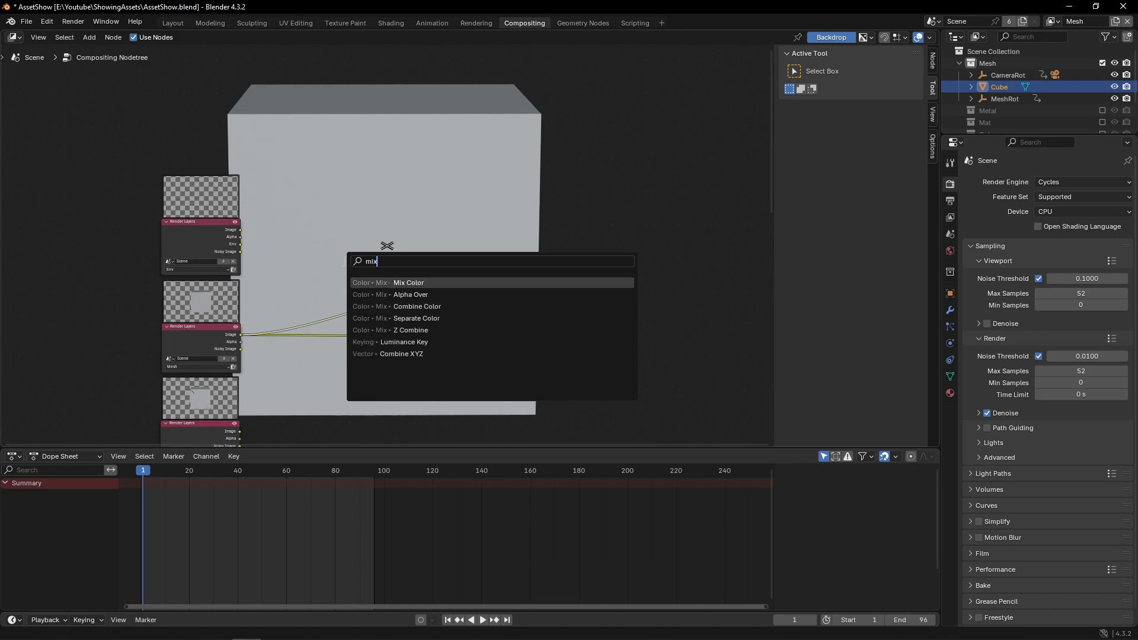
click(377, 294)
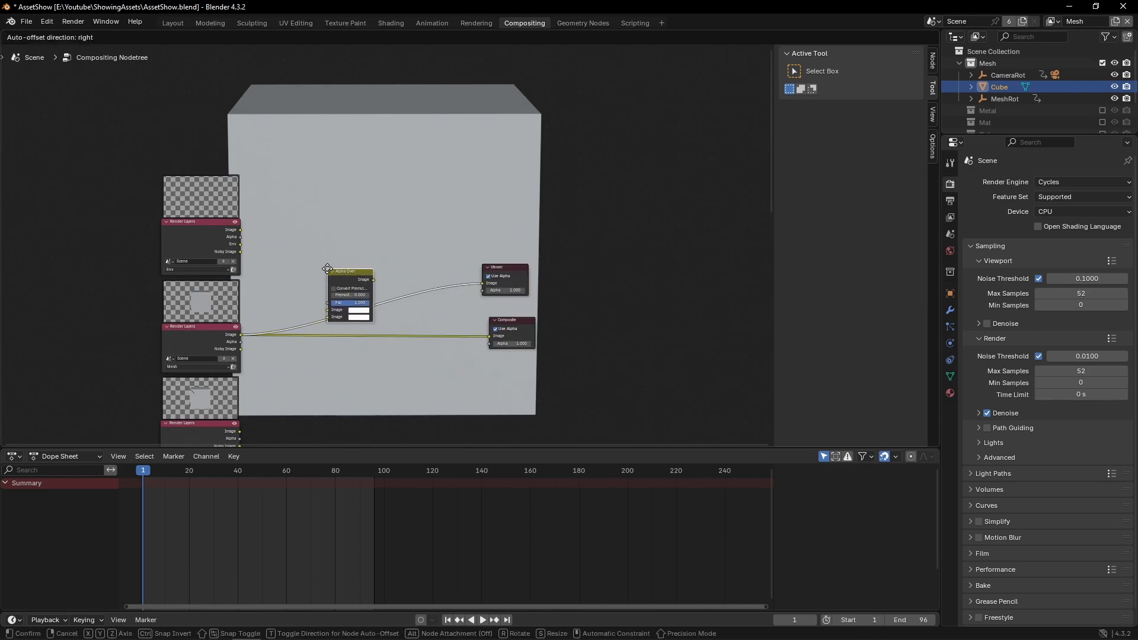
click(326, 271)
Link the Env pass and the Mesh image to Alpha Over's first and second Image inputs, and its output to Composite.
scroll(332, 285, down, 1)
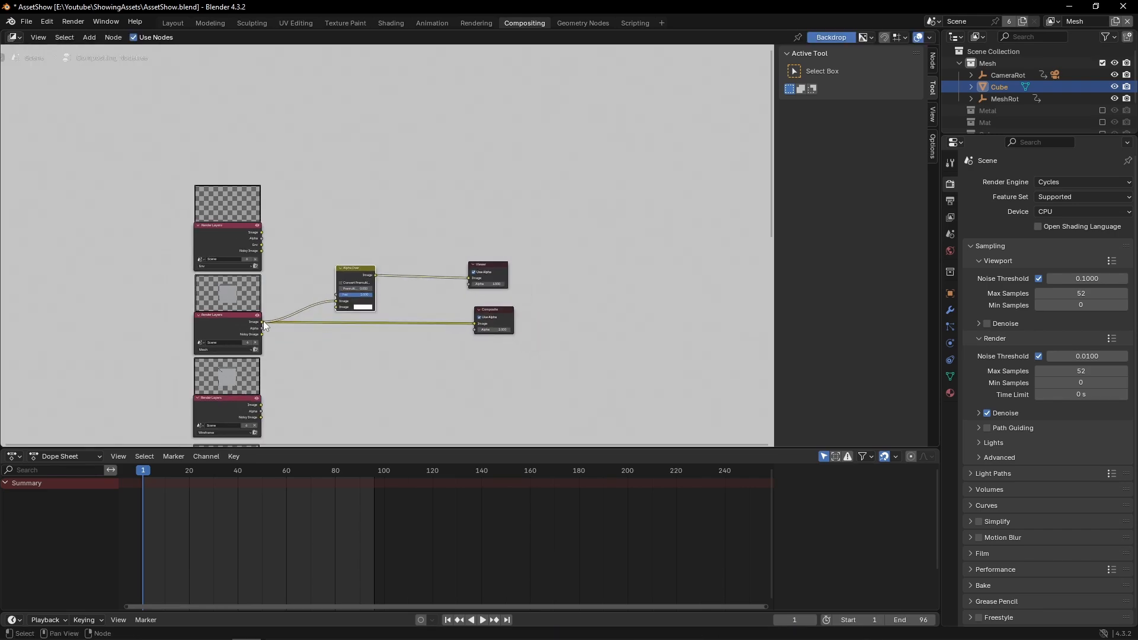
drag(252, 245, 331, 307)
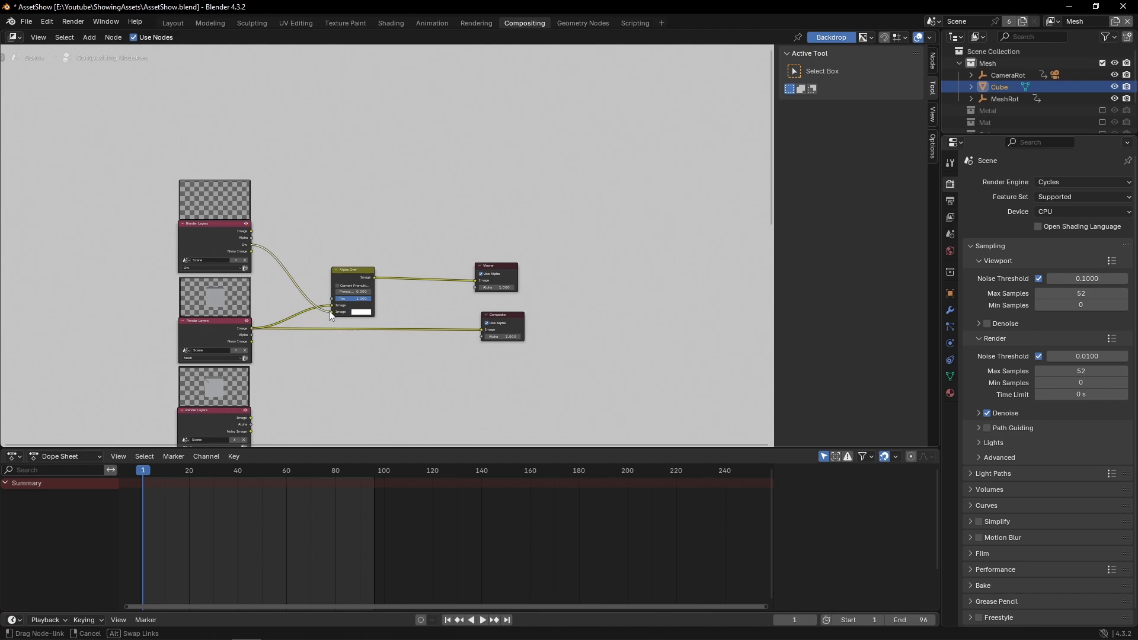
scroll(338, 265, down, 1)
scroll(287, 315, down, 1)
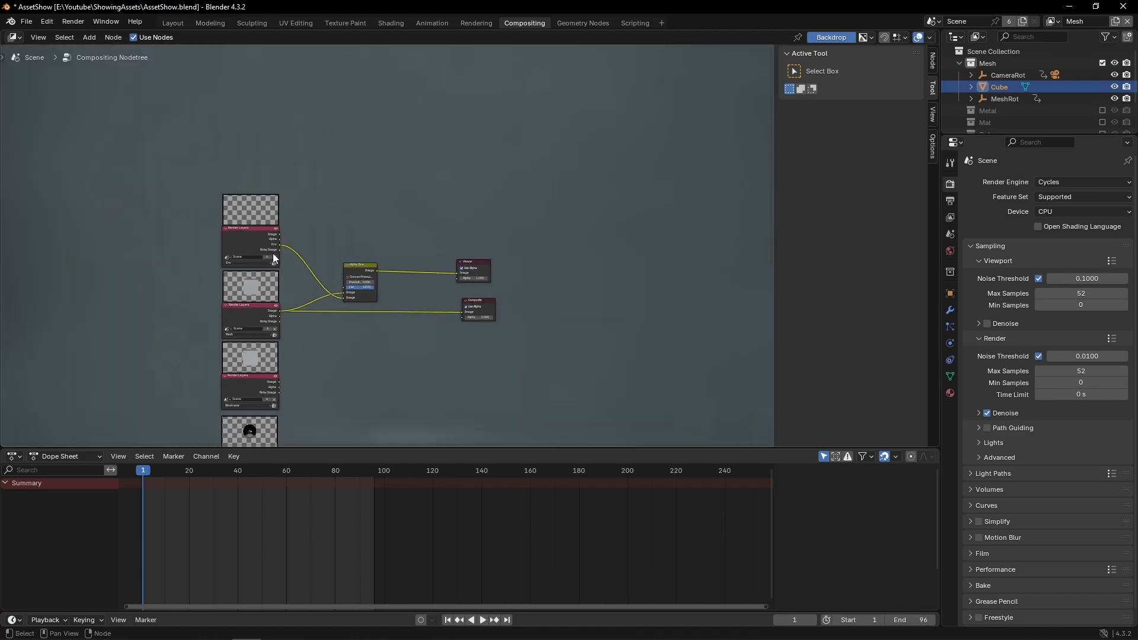
drag(279, 246, 341, 294)
drag(280, 311, 463, 312)
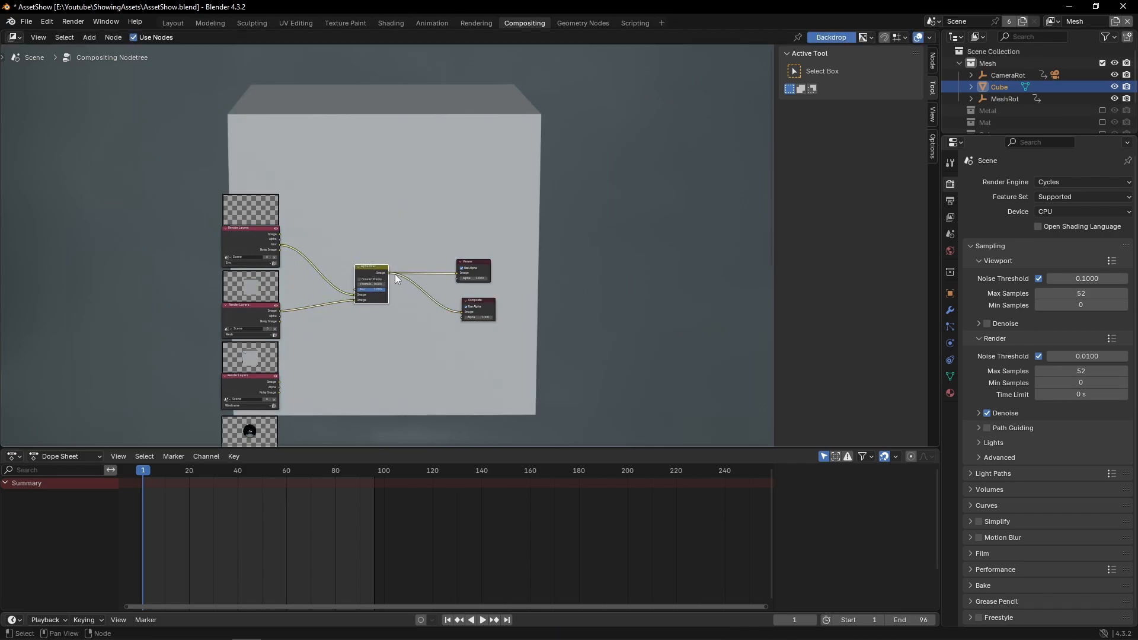
Shift the Viewer, Composite and Alpha Over nodes away from the layers and paste a copy of Alpha Over below.
drag(470, 263, 476, 262)
drag(325, 231, 479, 320)
drag(371, 268, 408, 266)
key(ctrl+c)
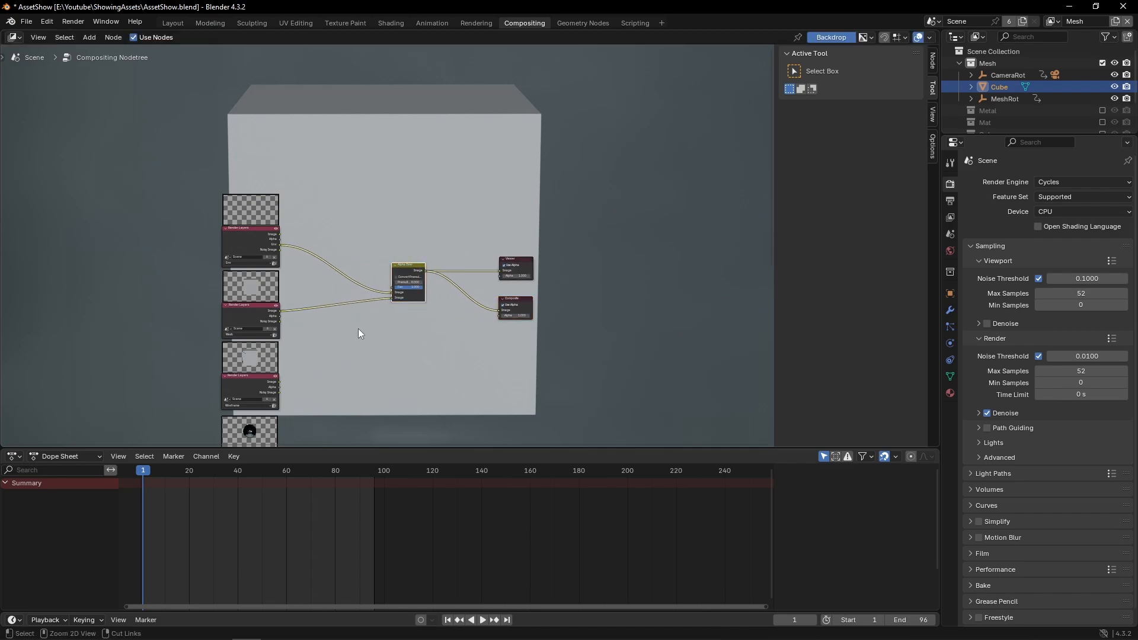
key(ctrl+v)
drag(352, 313, 364, 324)
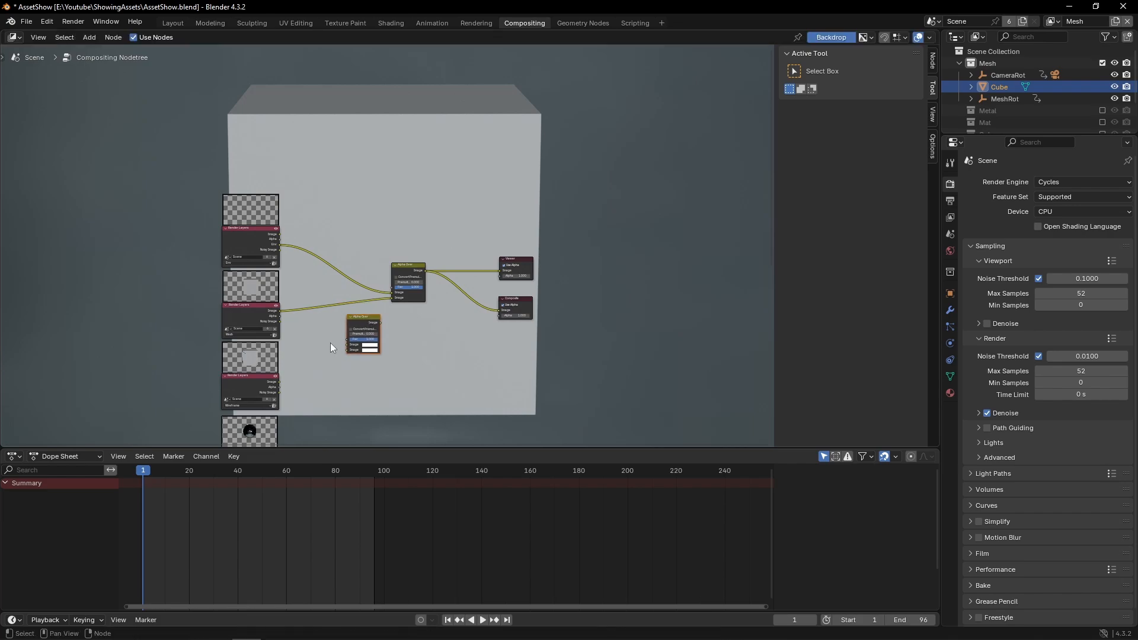
Combine Wireframe and Mesh in the new Alpha Over, feed it into the first one, and place Wireframe above Mesh.
scroll(266, 395, up, 1)
drag(271, 393, 267, 317)
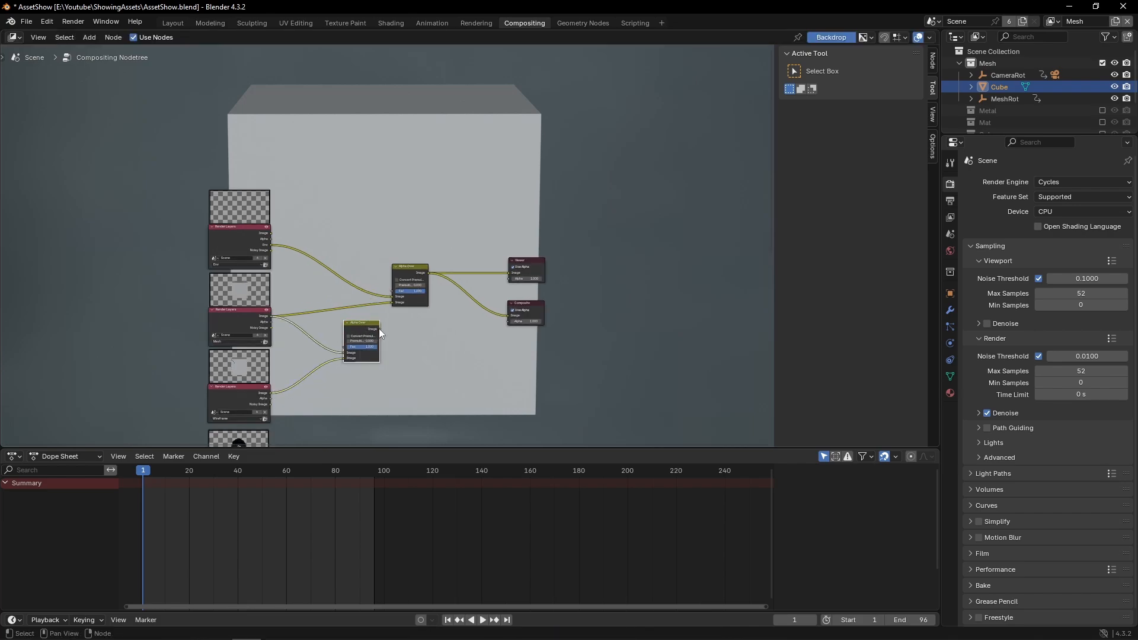
drag(380, 329, 338, 337)
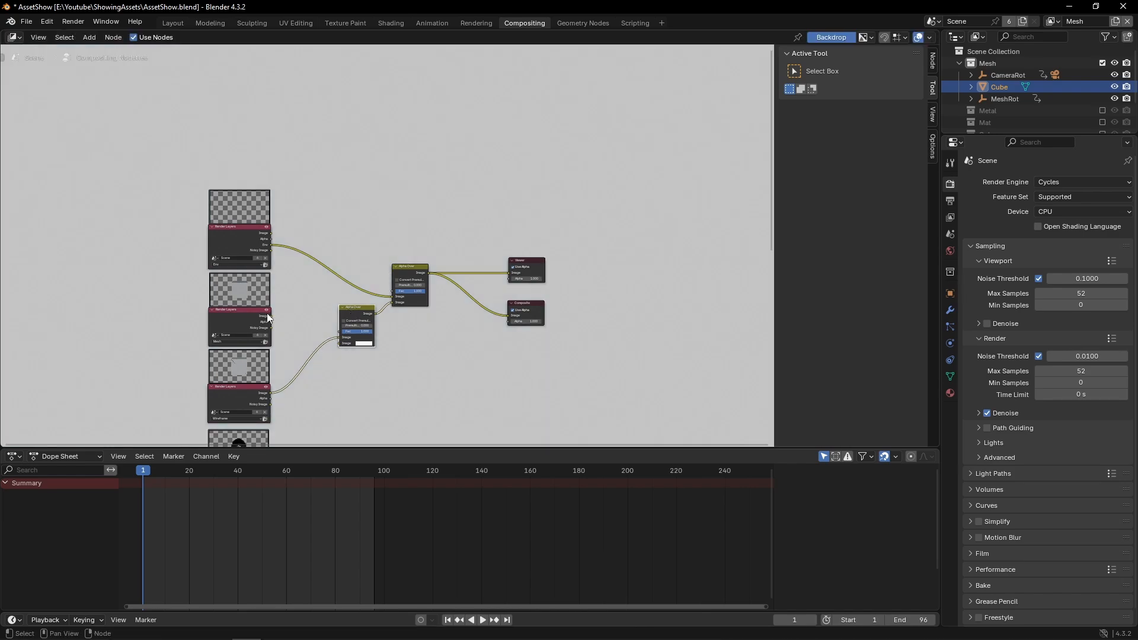
drag(270, 317, 333, 343)
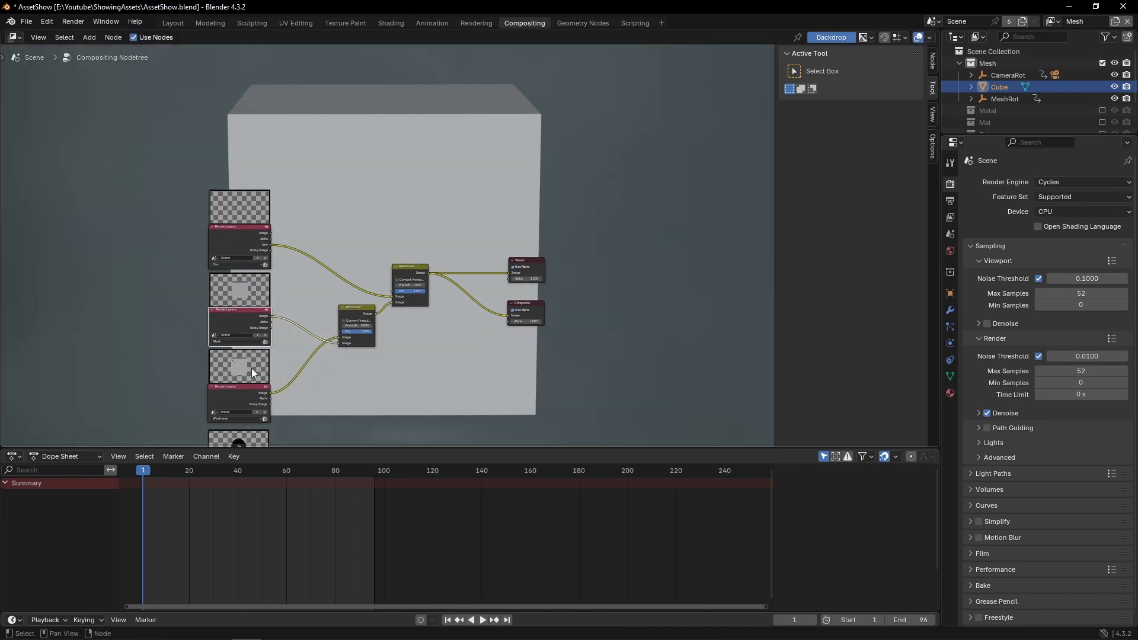
drag(236, 401, 171, 351)
drag(235, 320, 239, 396)
drag(178, 355, 241, 325)
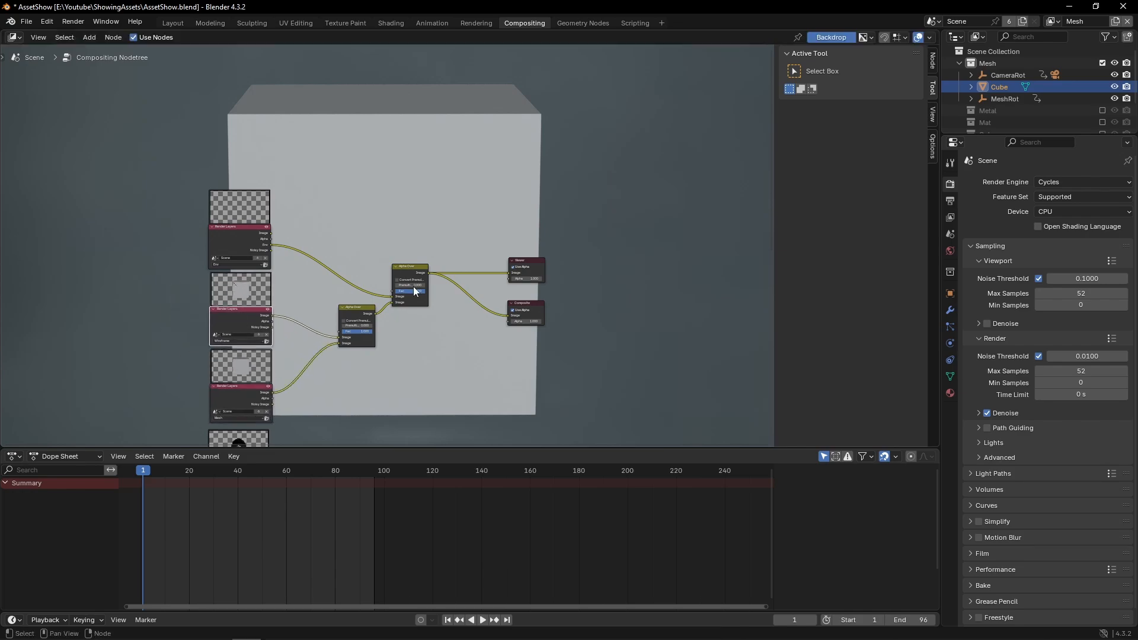
Insert a keyframe on the Fac of the Wireframe-Mesh Alpha Over at frame 60.
click(1008, 74)
drag(166, 470, 287, 475)
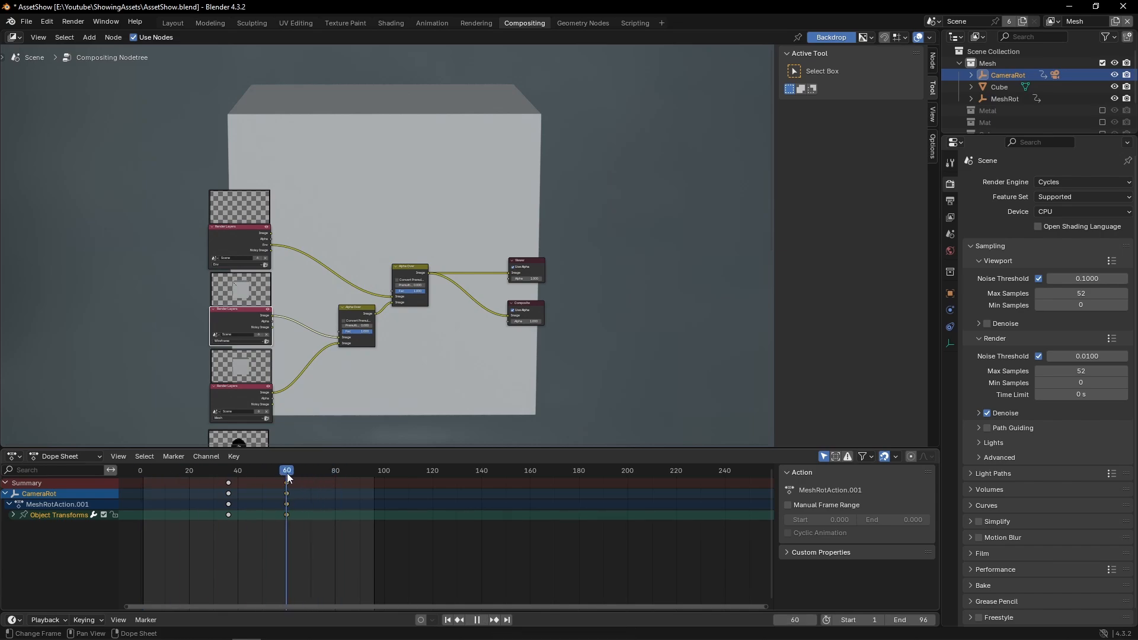
click(1005, 98)
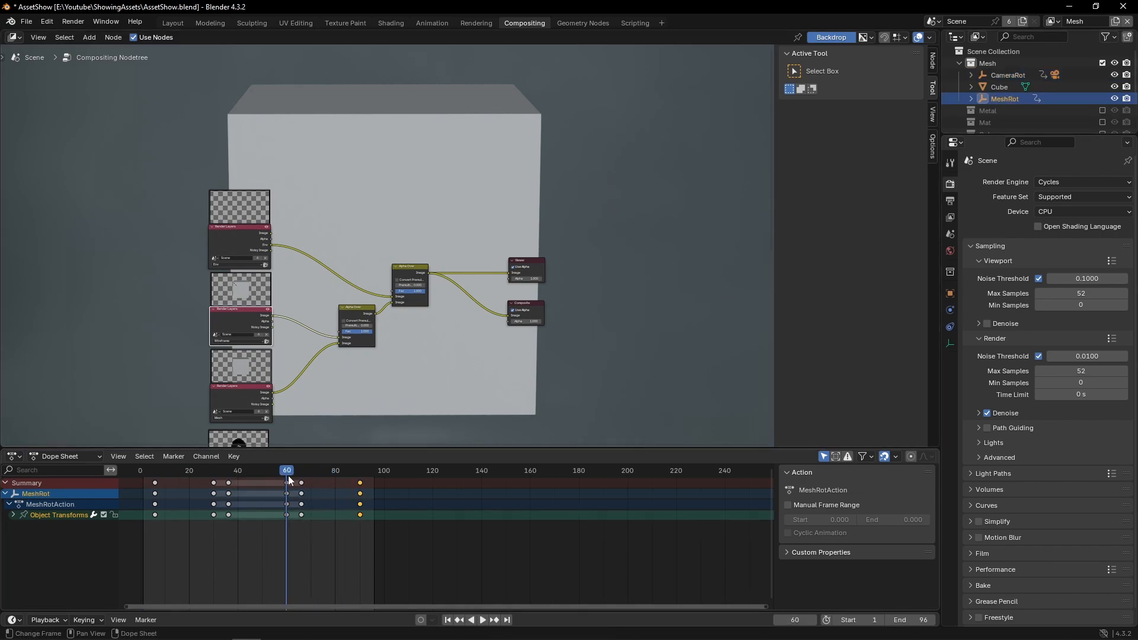
right_click(364, 334)
click(357, 331)
Lower the Wireframe-Mesh Alpha Over's Fac at frame 66, keyframe it, and return to frame 1.
drag(289, 474, 301, 474)
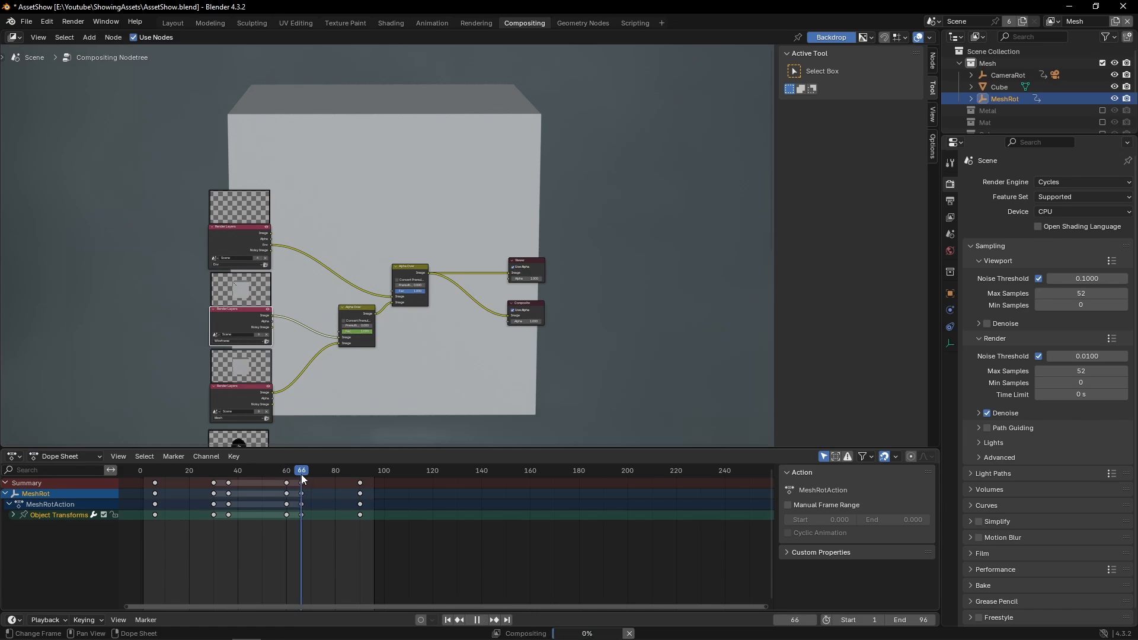
drag(361, 330, 350, 332)
right_click(350, 332)
click(350, 332)
drag(301, 473, 144, 481)
key(space)
Rearrange the node tree so the Metal, Mat and Colour layers sit above the Env, Wireframe and Mesh group.
click(153, 342)
middle_drag(153, 343, 129, 287)
mouse_move(210, 187)
mouse_down()
mouse_move(166, 183)
mouse_move(210, 186)
mouse_up()
drag(357, 188, 502, 257)
drag(385, 215, 405, 163)
click(271, 323)
scroll(268, 339, down, 3)
middle_drag(268, 380, 263, 285)
drag(152, 293, 252, 124)
scroll(319, 278, up, 1)
Paste three more Alpha Over nodes and move the Viewer and Composite nodes farther out to make room.
click(319, 279)
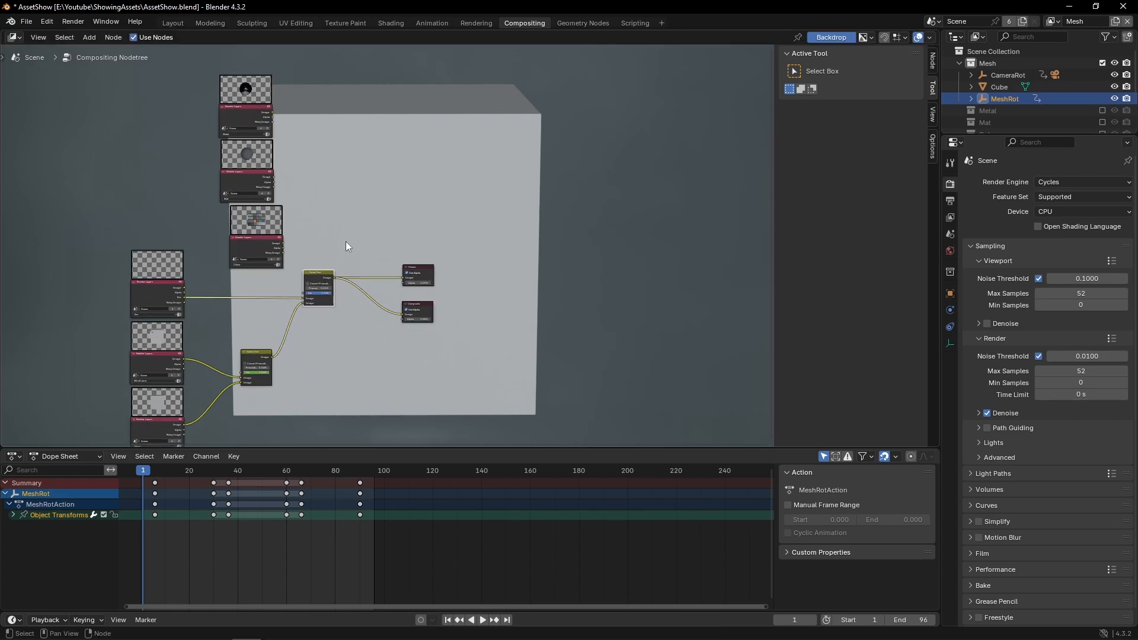
key(ctrl+v)
key(ctrl+v)
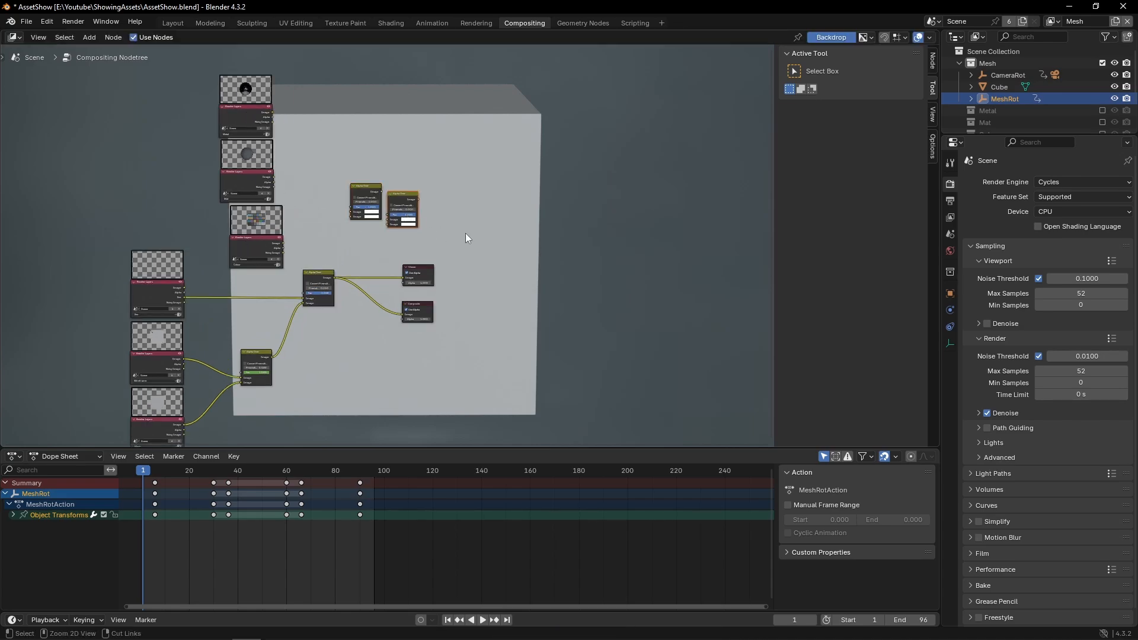
key(ctrl+v)
drag(408, 252, 422, 323)
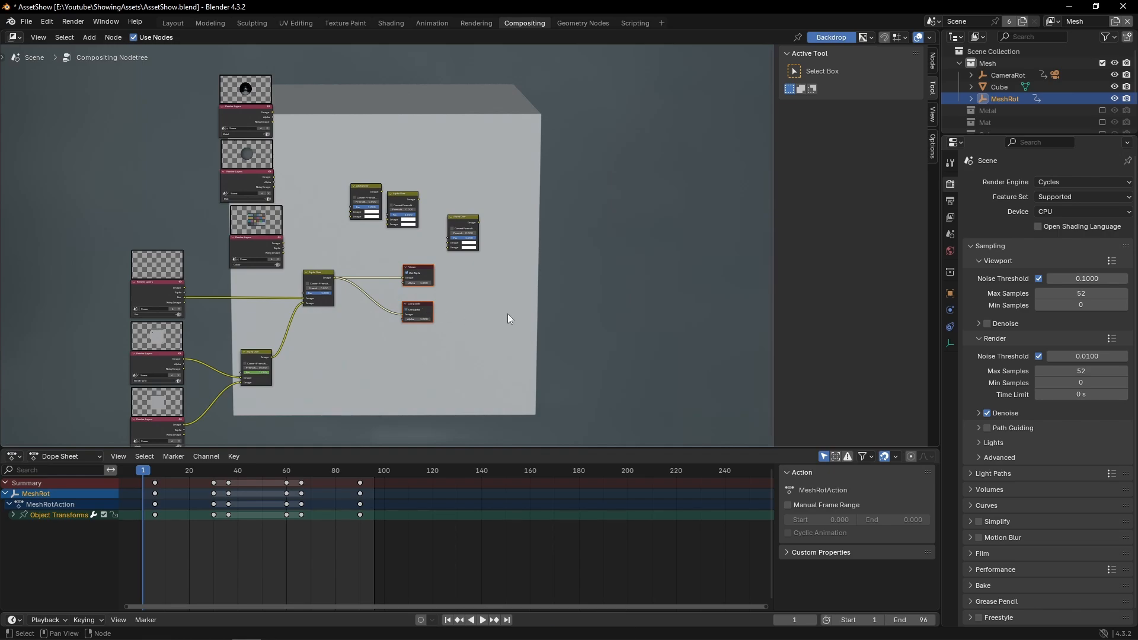
drag(430, 274, 550, 275)
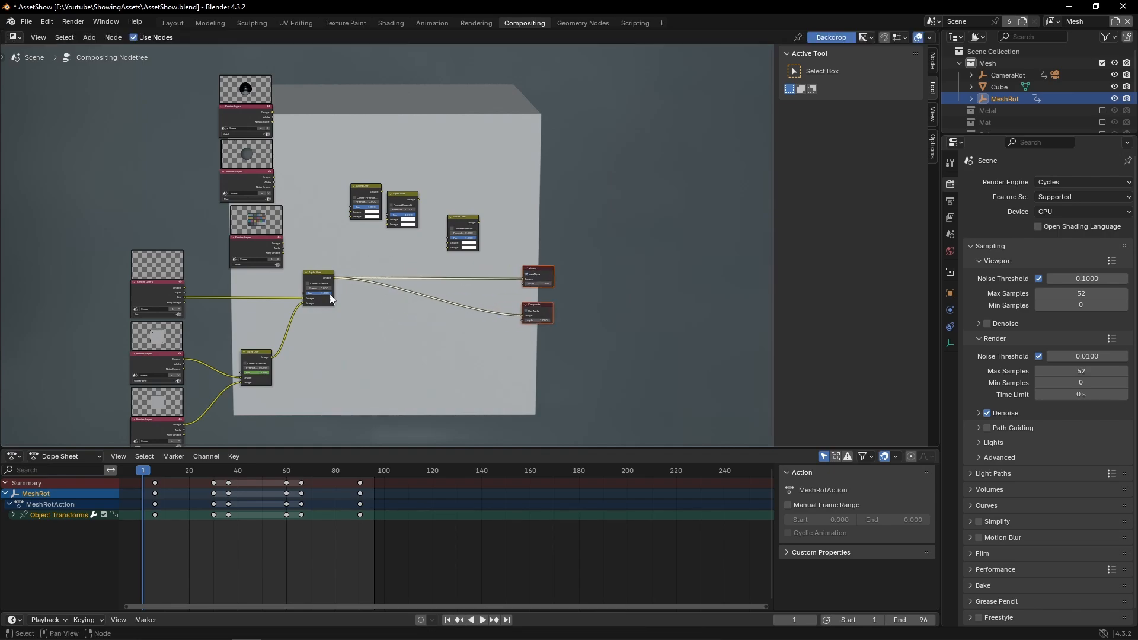
Link the Env-and-mesh Alpha Over output and the Colour layer into the first pasted Alpha Over.
scroll(330, 294, up, 2)
drag(325, 283, 340, 213)
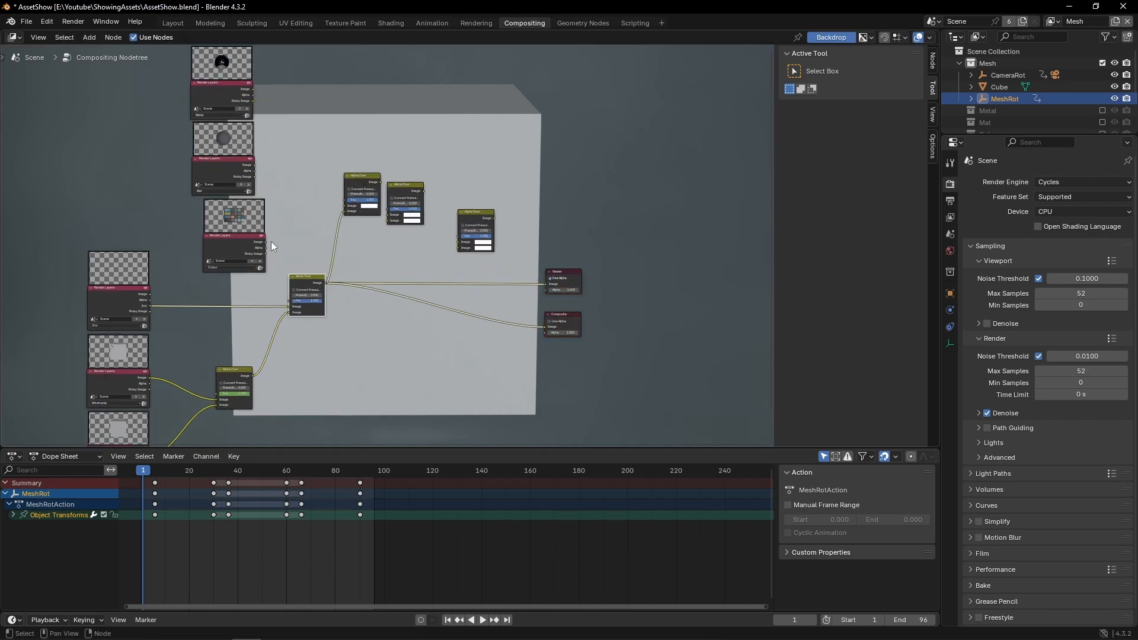
drag(266, 242, 345, 226)
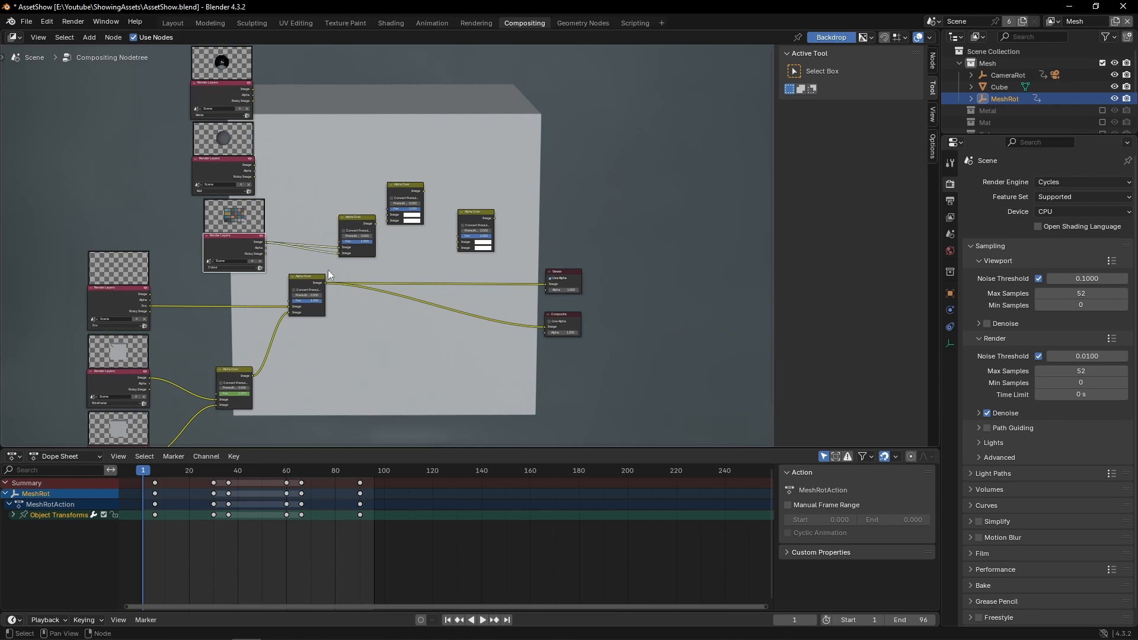
drag(325, 283, 295, 270)
scroll(299, 263, down, 6)
scroll(286, 319, up, 2)
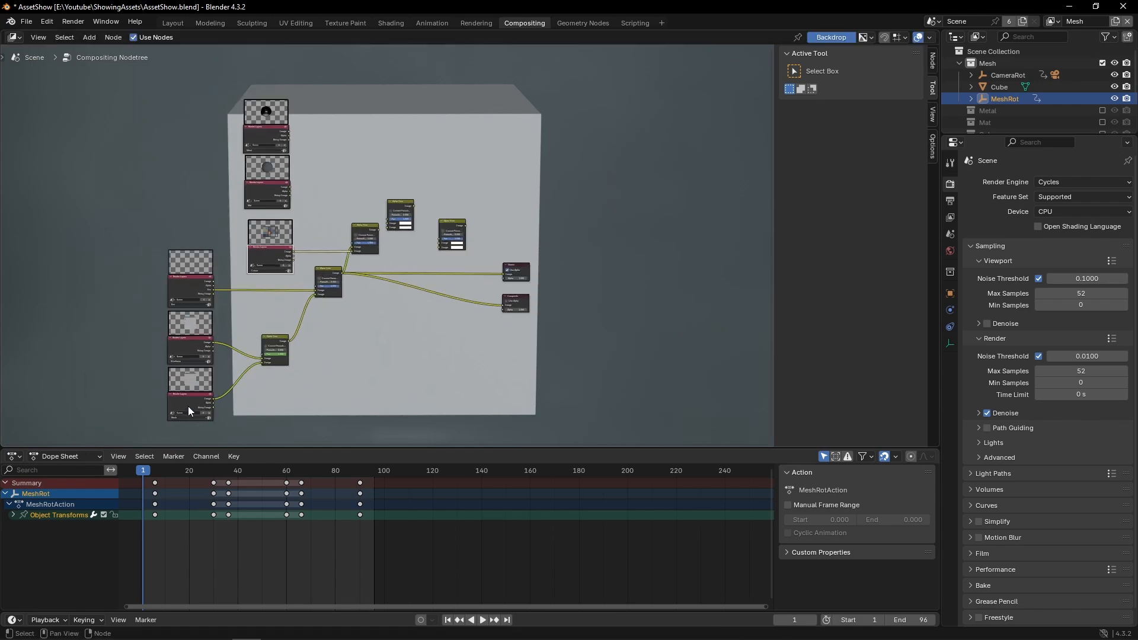
Line up the three pasted Alpha Over nodes as a chain leading to the Viewer and Composite nodes.
scroll(291, 291, up, 4)
drag(375, 224, 468, 234)
scroll(388, 243, up, 2)
drag(408, 176, 410, 213)
drag(487, 212, 464, 215)
Link the Mat and Metal layers' Image outputs into the remaining two Alpha Over nodes of the chain.
middle_drag(235, 155, 254, 192)
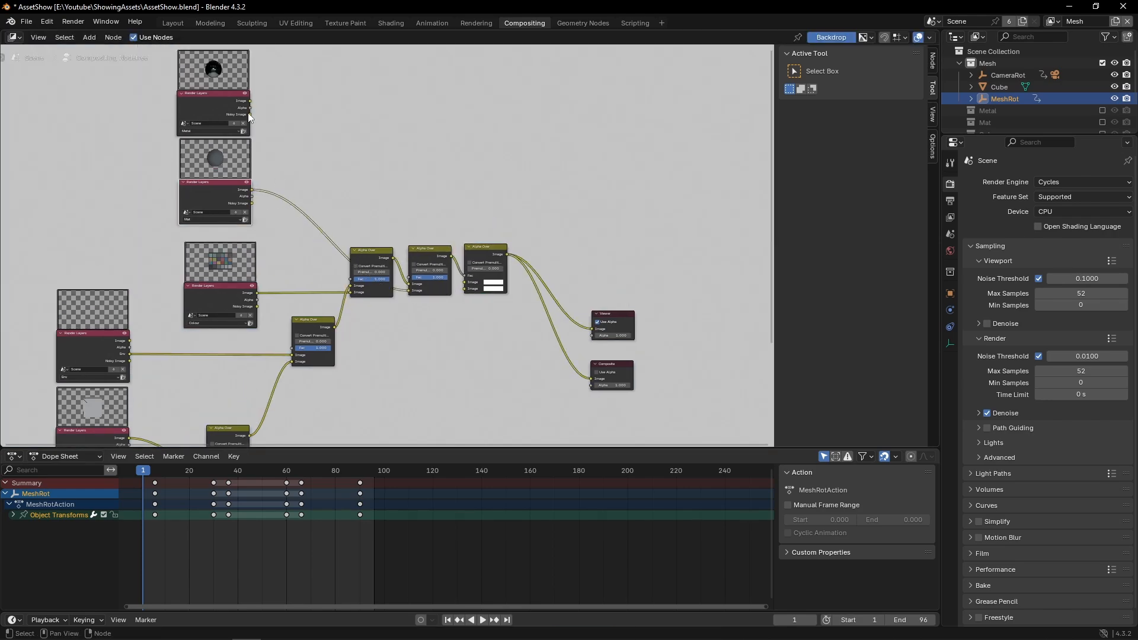
drag(250, 101, 465, 282)
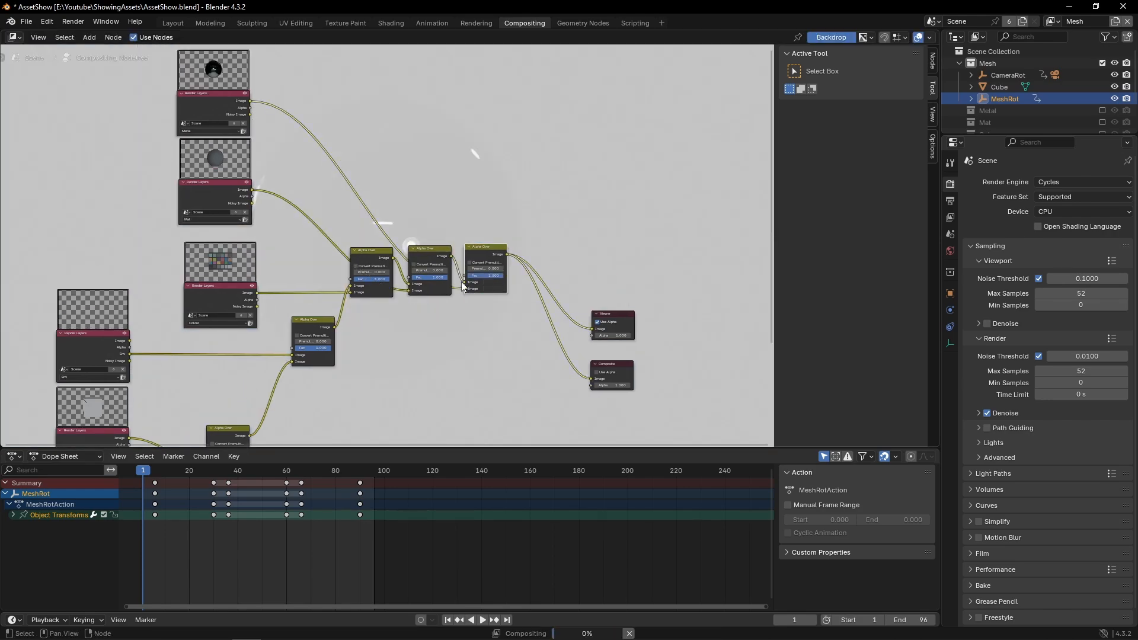
scroll(379, 228, down, 6)
scroll(314, 255, up, 7)
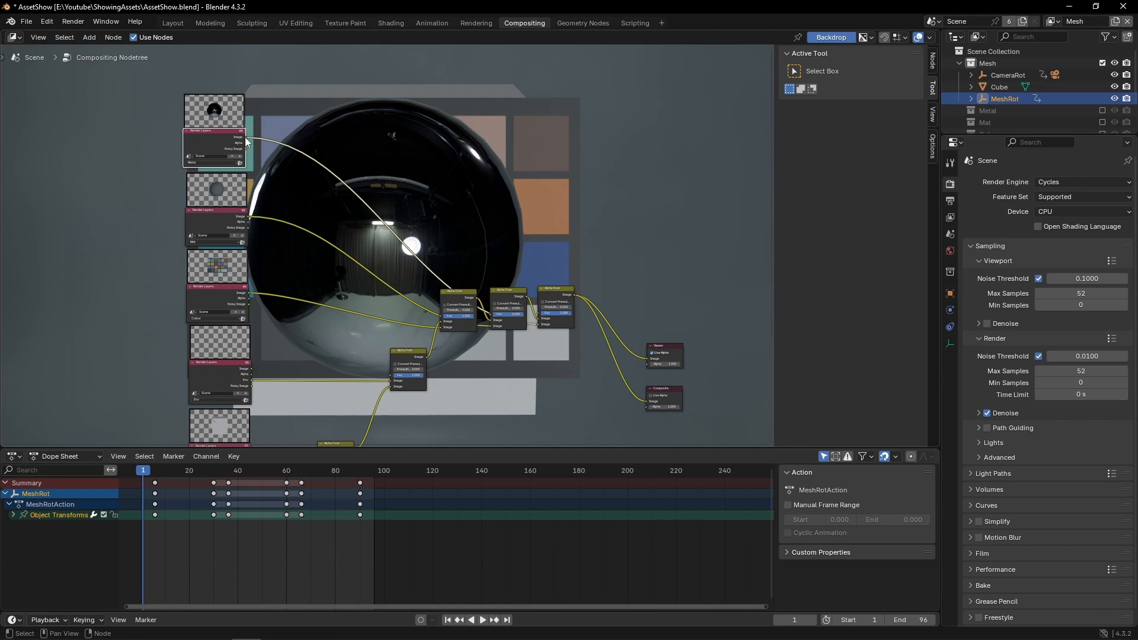
Insert a Transform node between the Metal layer's Image output and its Alpha Over node.
drag(244, 137, 281, 139)
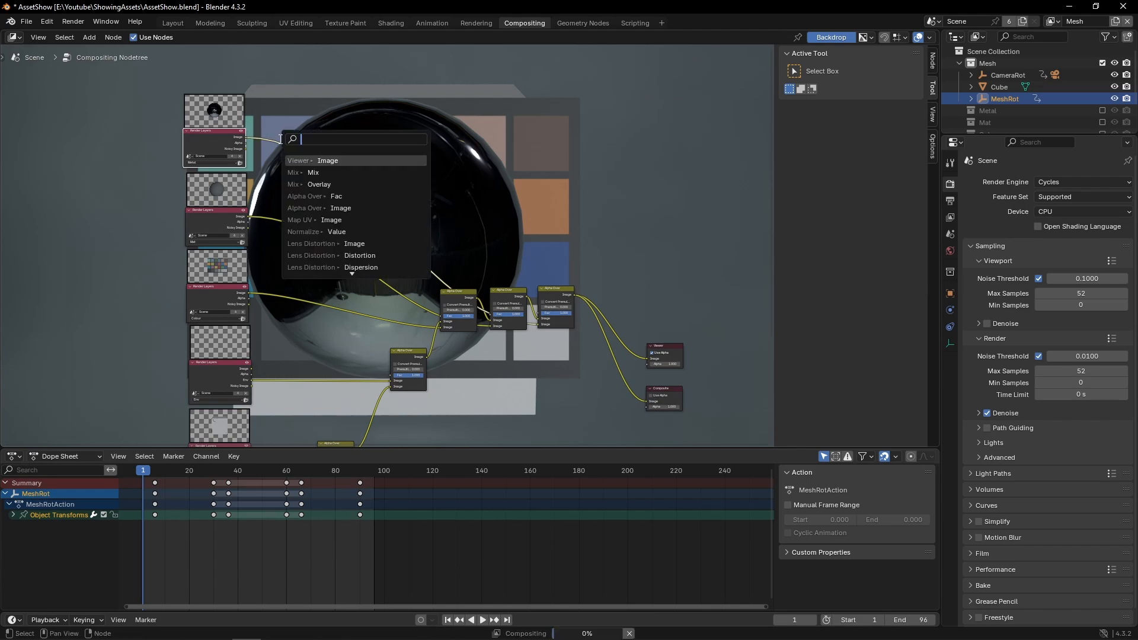
text(tr)
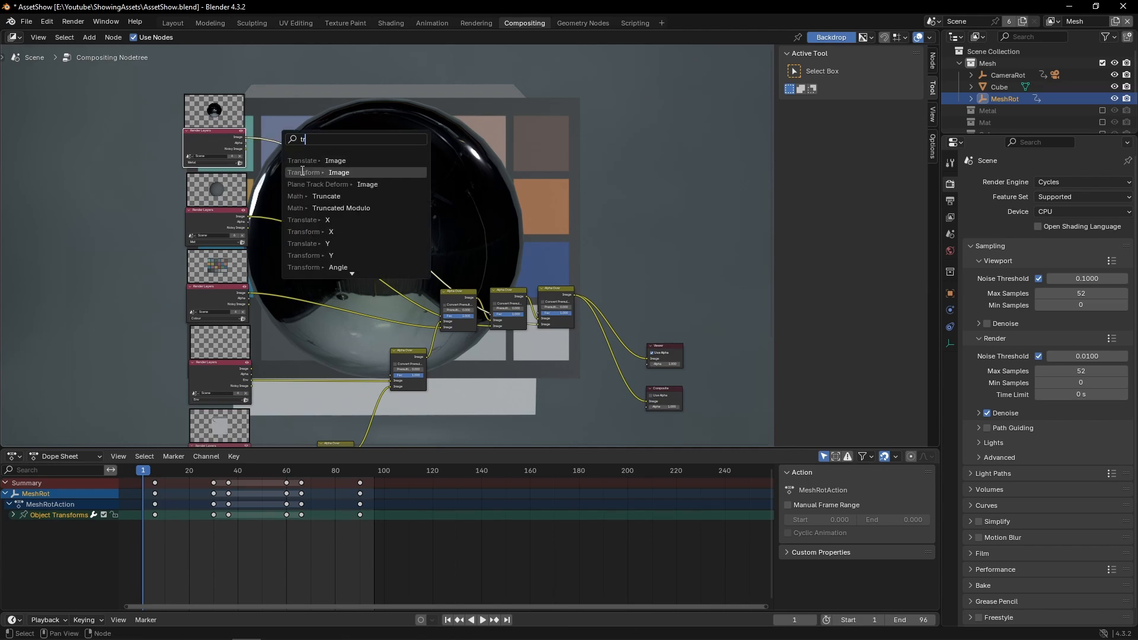
click(302, 172)
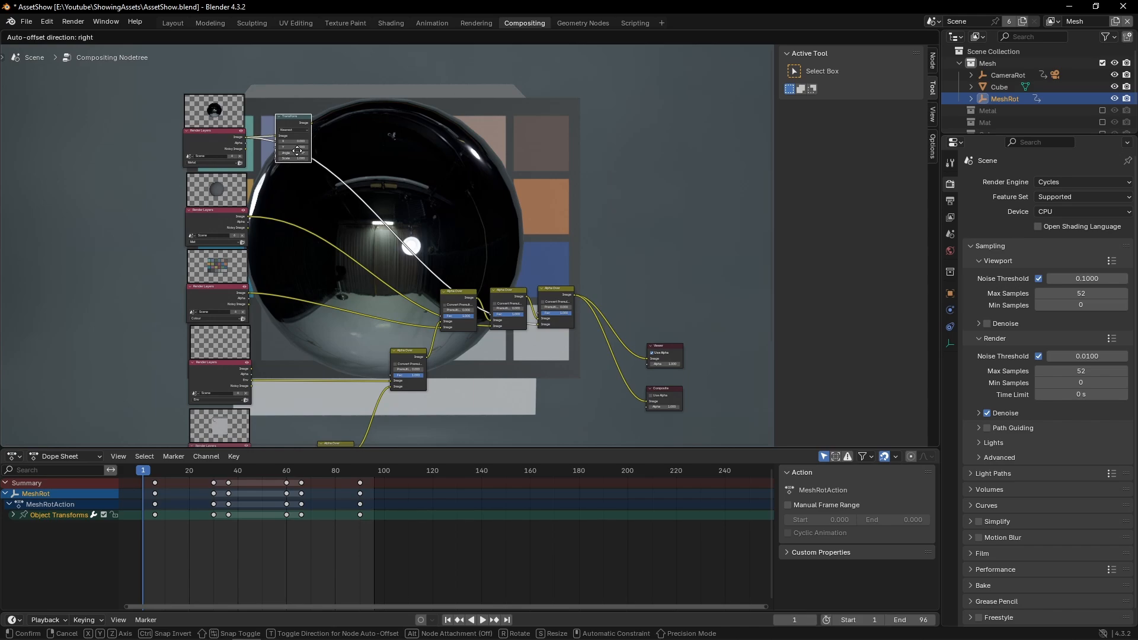
click(299, 157)
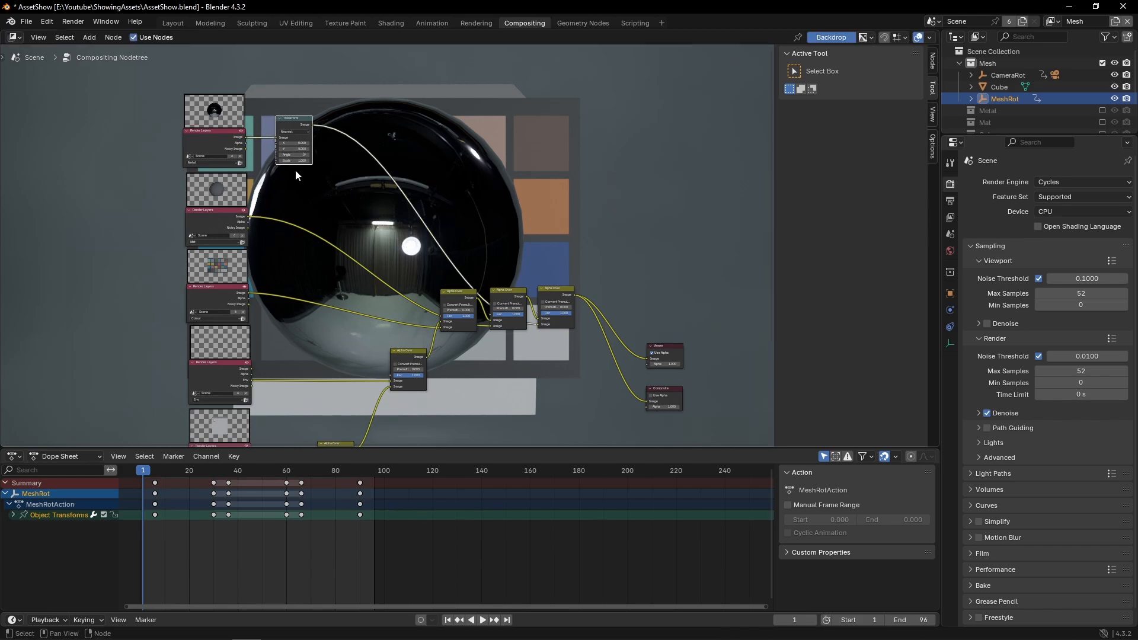
Shift the Metal layer slightly along negative X in its Transform node and set the scale to 0.4.
scroll(295, 170, down, 4)
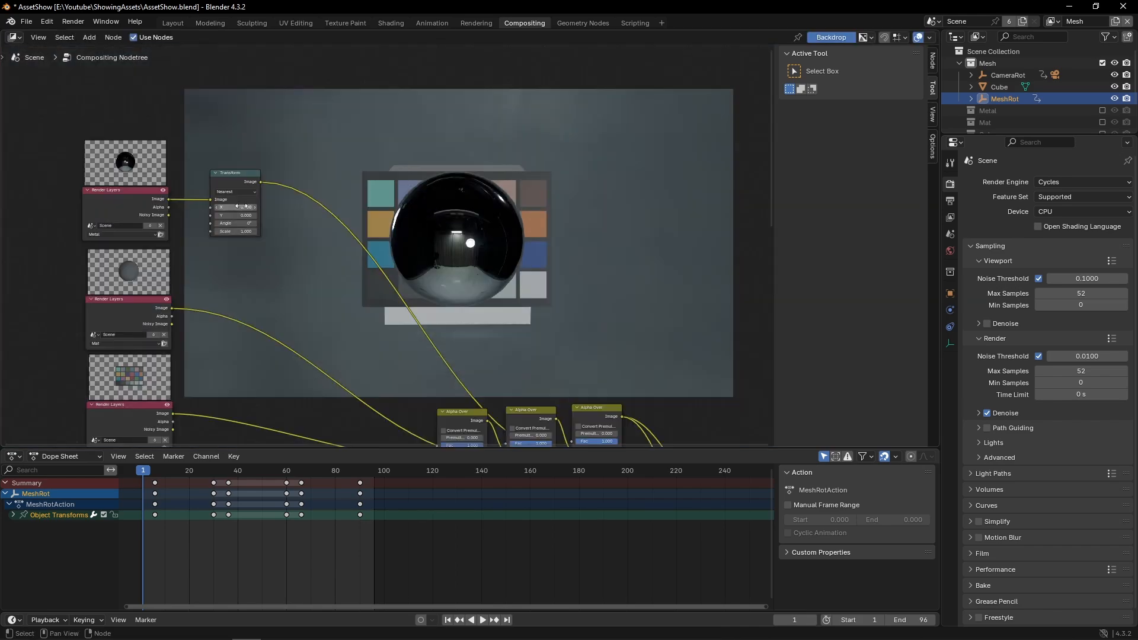
drag(240, 207, 226, 207)
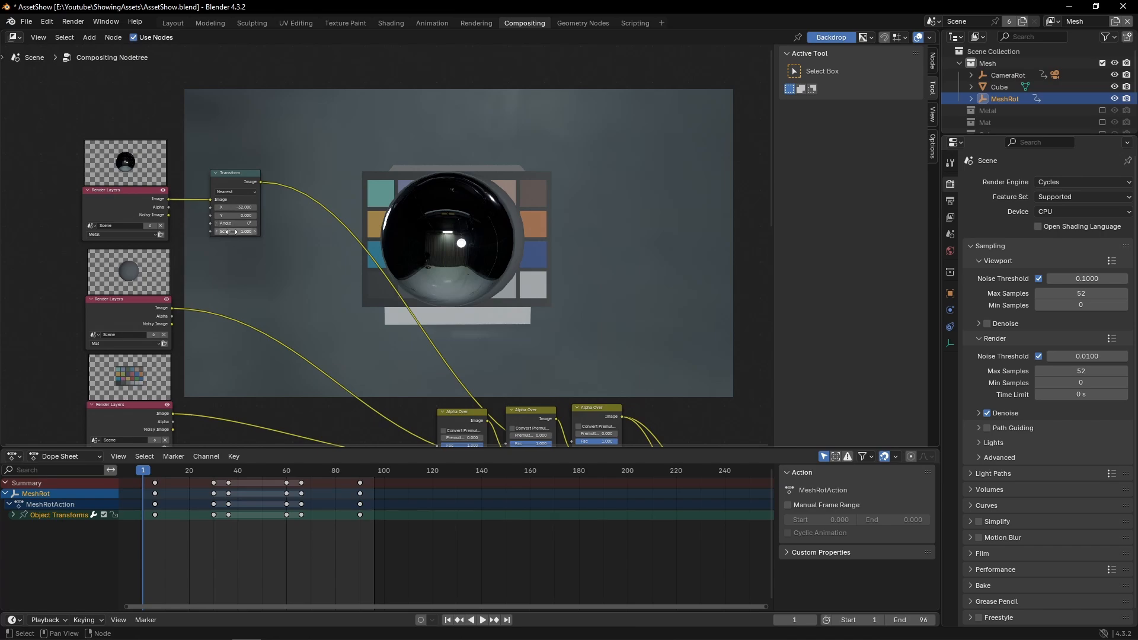
click(232, 231)
text(.4)
key(Return)
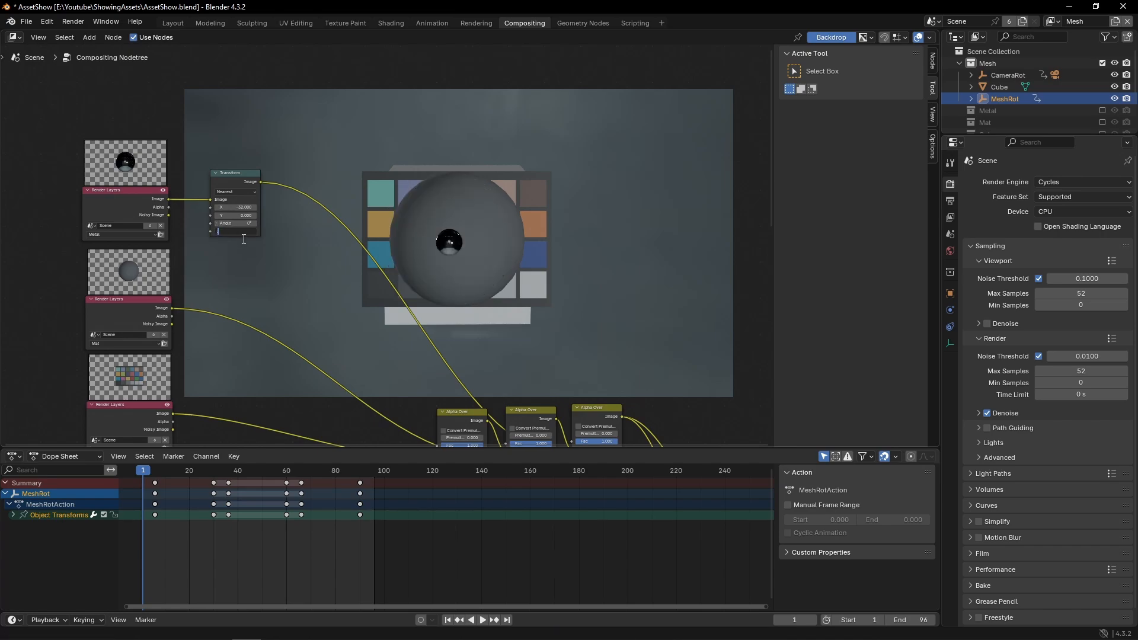
Try X offsets of 100 and -1000 on the Metal layer's Transform node.
drag(237, 206, 227, 206)
click(241, 205)
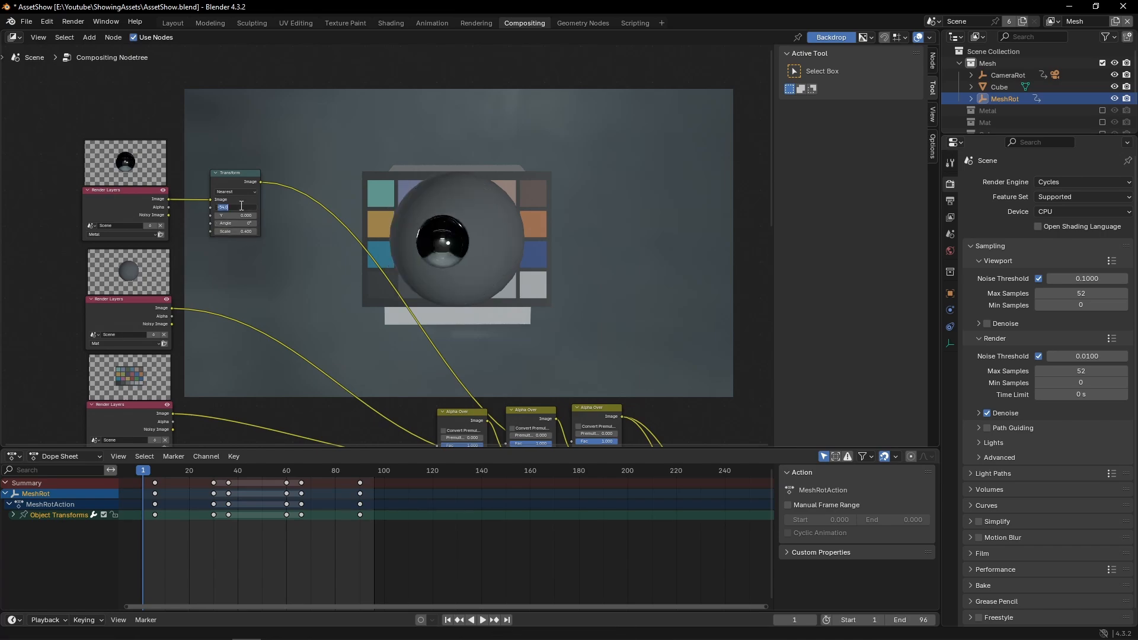
text(100)
key(Return)
click(234, 207)
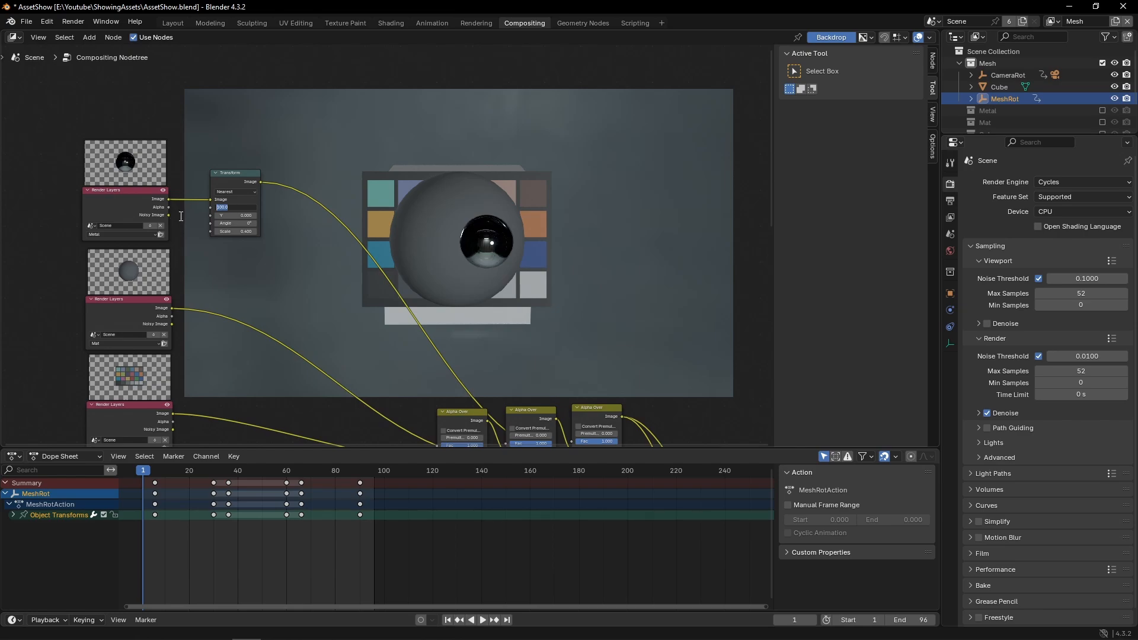
text(-1000)
key(Return)
Position the Metal sphere in the lower-left corner of the image with Transform offsets X -800 and Y -400.
click(224, 208)
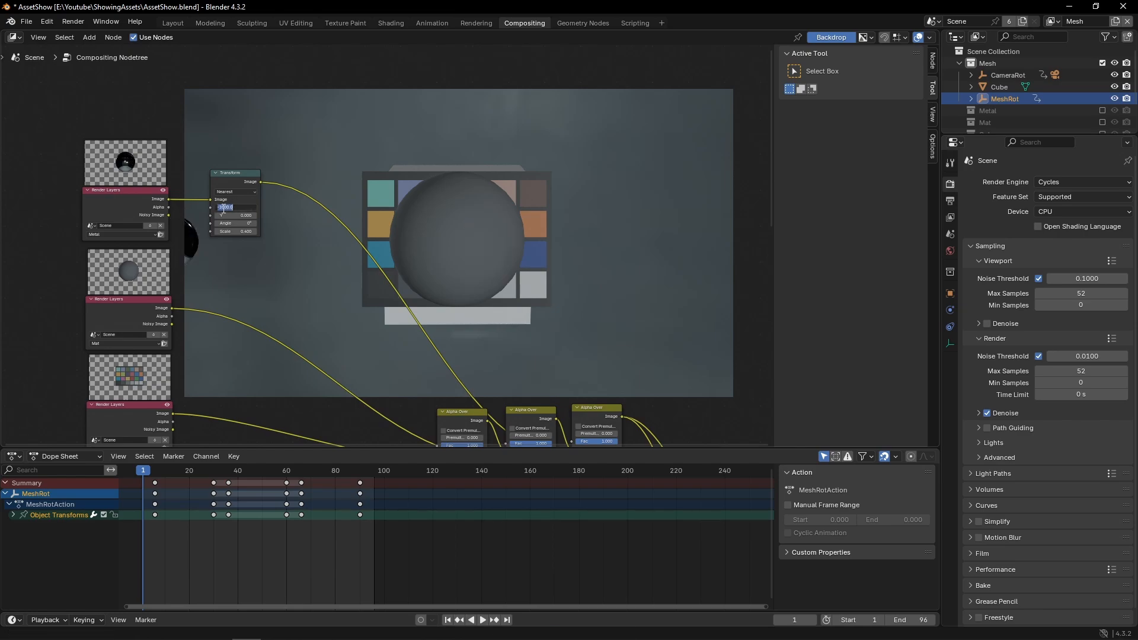
text(-800)
key(Return)
drag(243, 215, 234, 216)
click(237, 216)
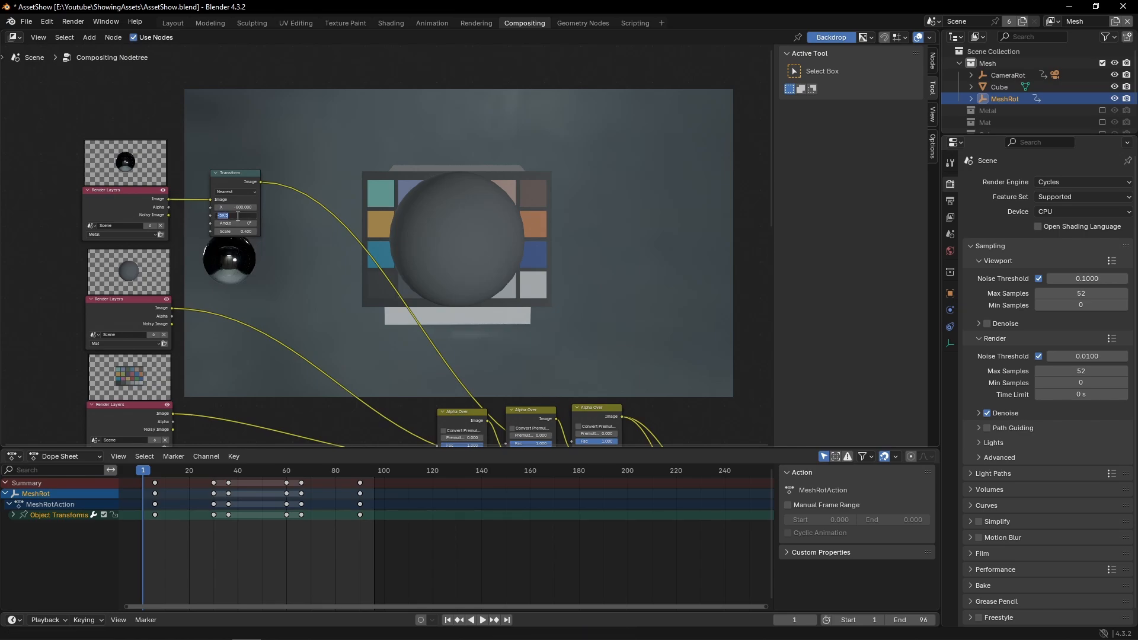
text(-500)
key(Return)
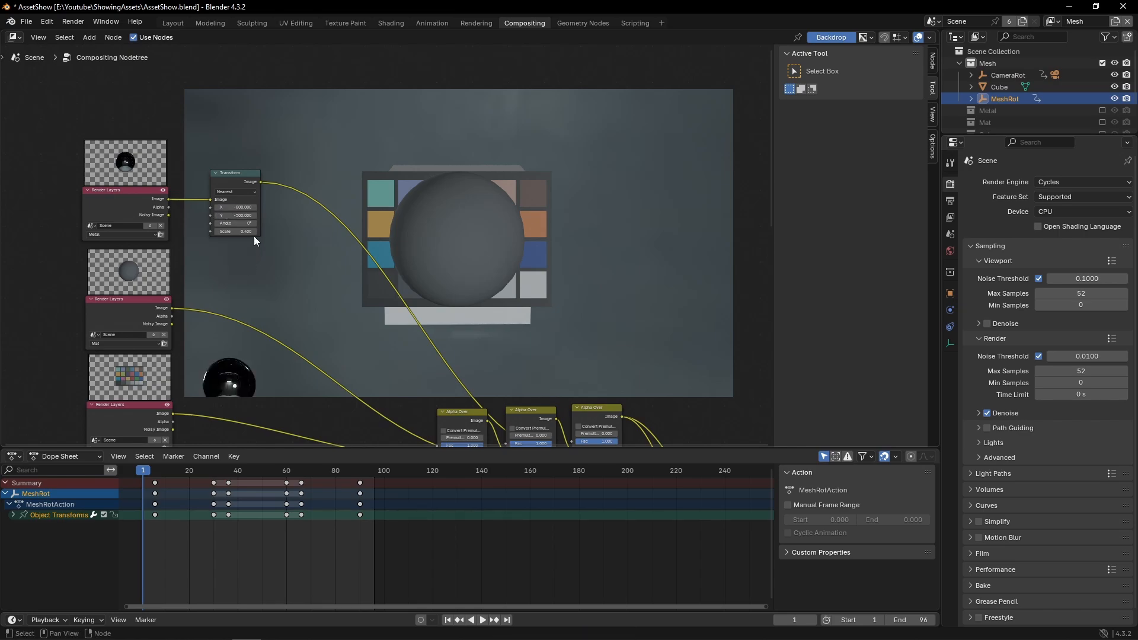
click(241, 216)
key(Return)
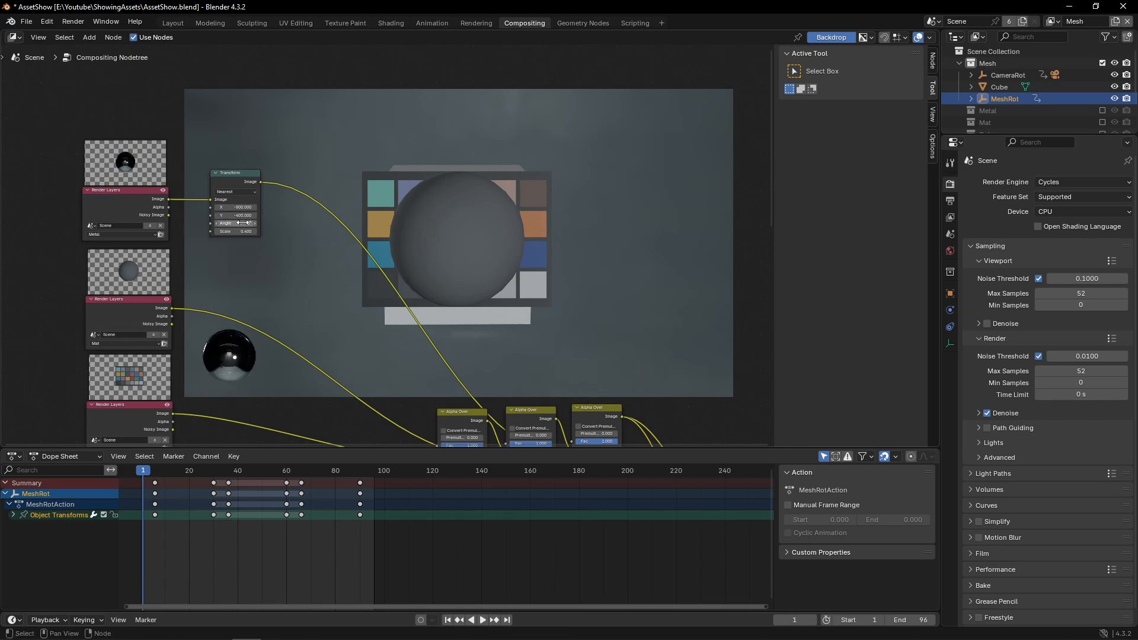
Duplicate the Transform node and insert the copy between the Mat layer and its Alpha Over node.
click(237, 181)
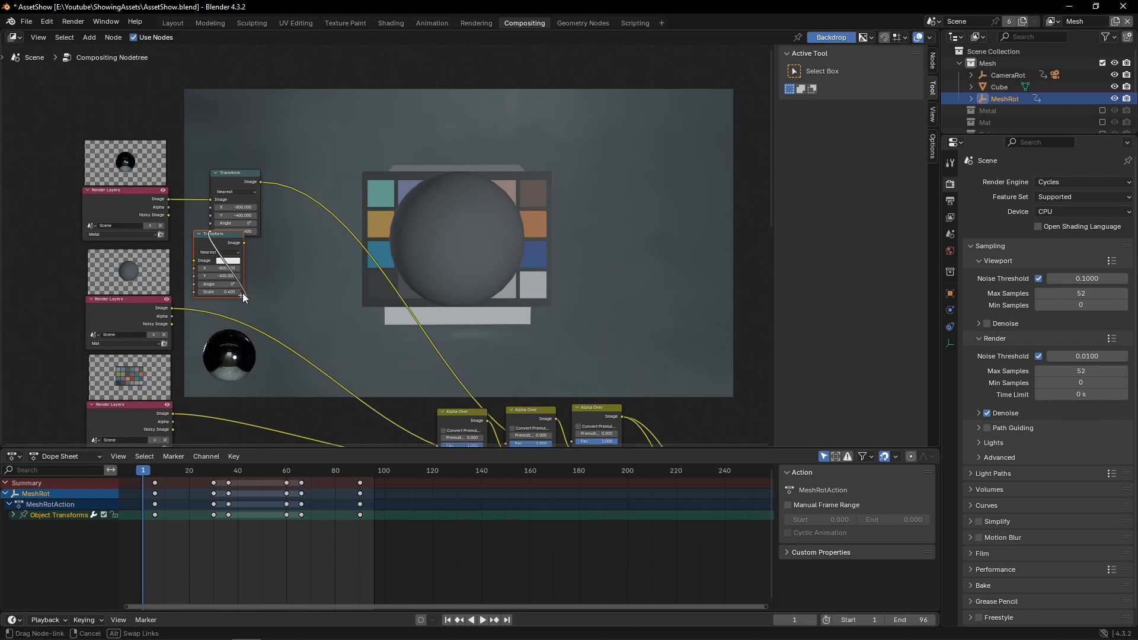
drag(206, 236, 205, 237)
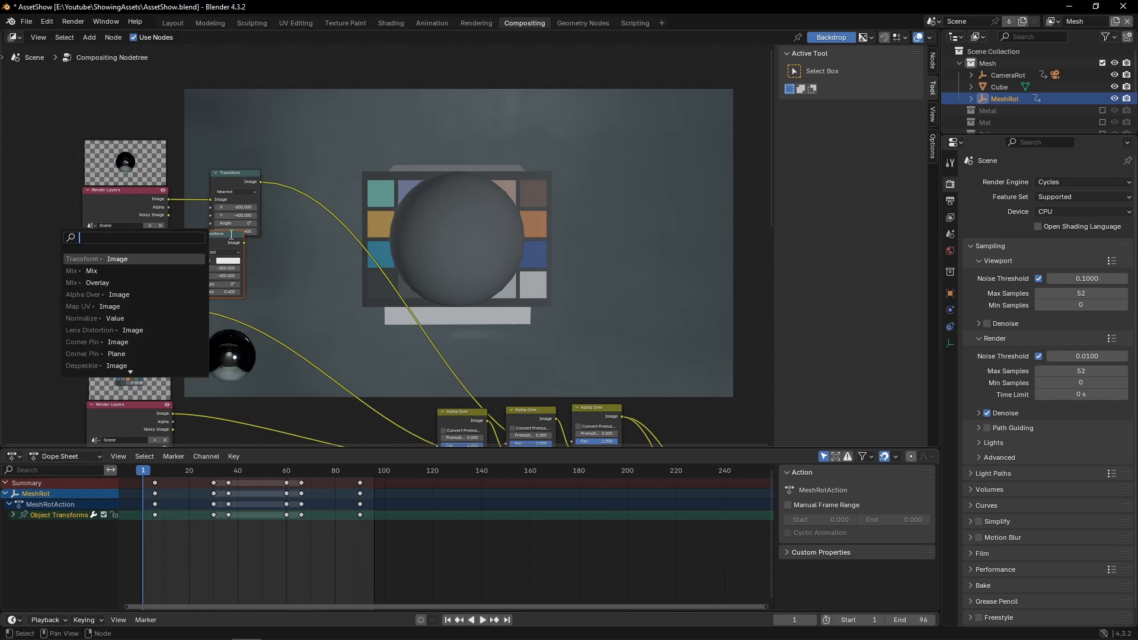
drag(250, 184, 259, 174)
drag(219, 242, 229, 295)
middle_drag(245, 297, 273, 251)
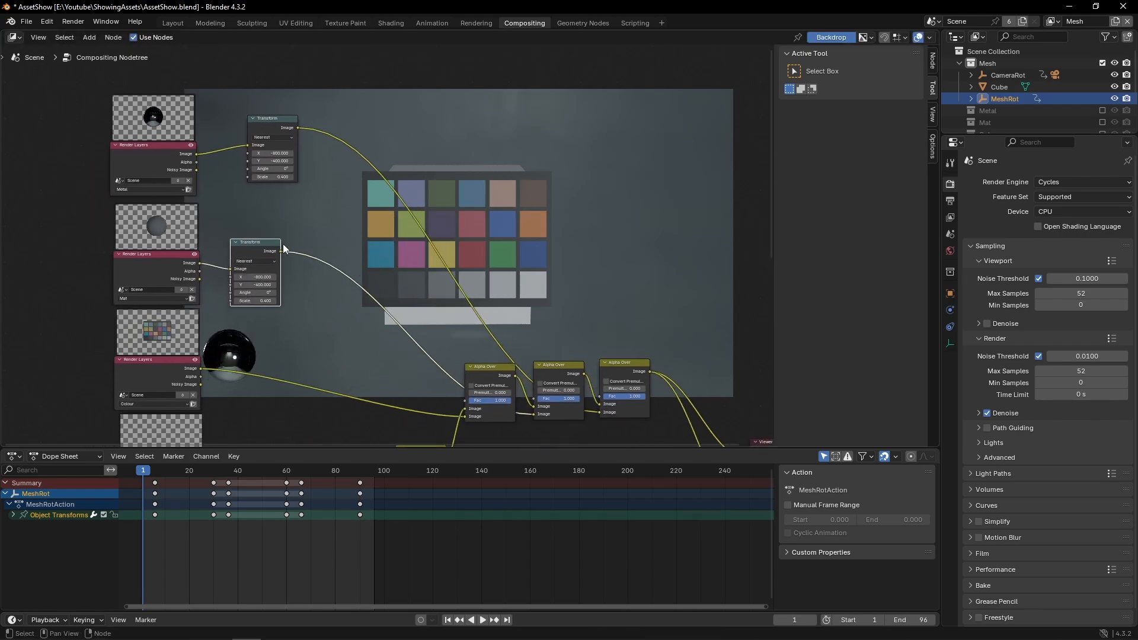
Set the Mat Transform's X offset to -600 and align the node beneath the Metal layer's Transform.
click(247, 277)
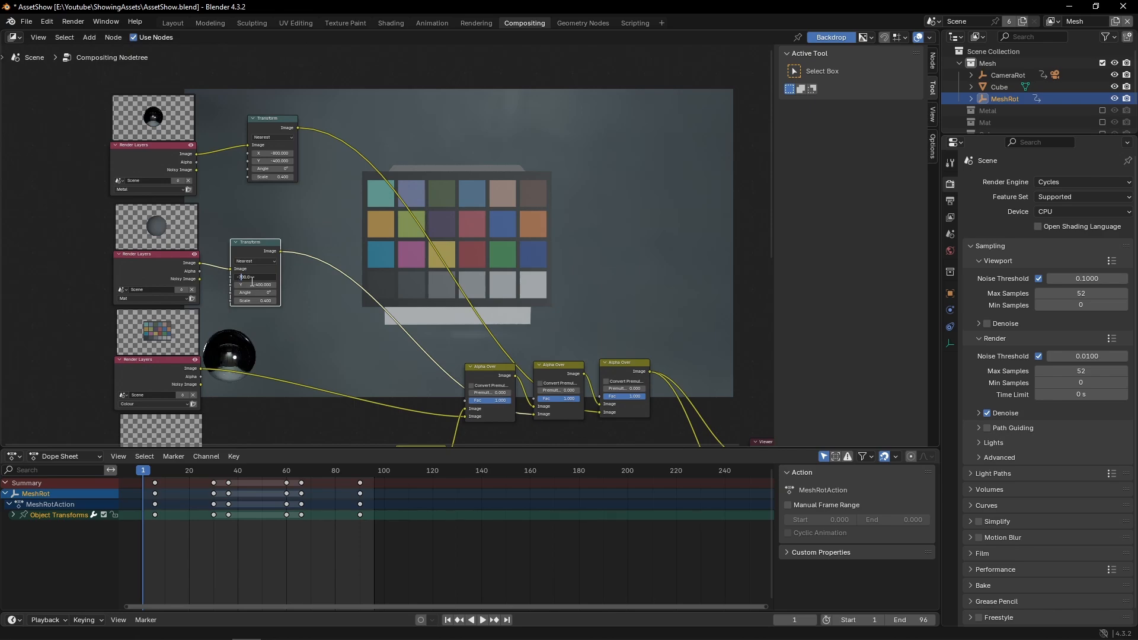
key(Return)
click(244, 277)
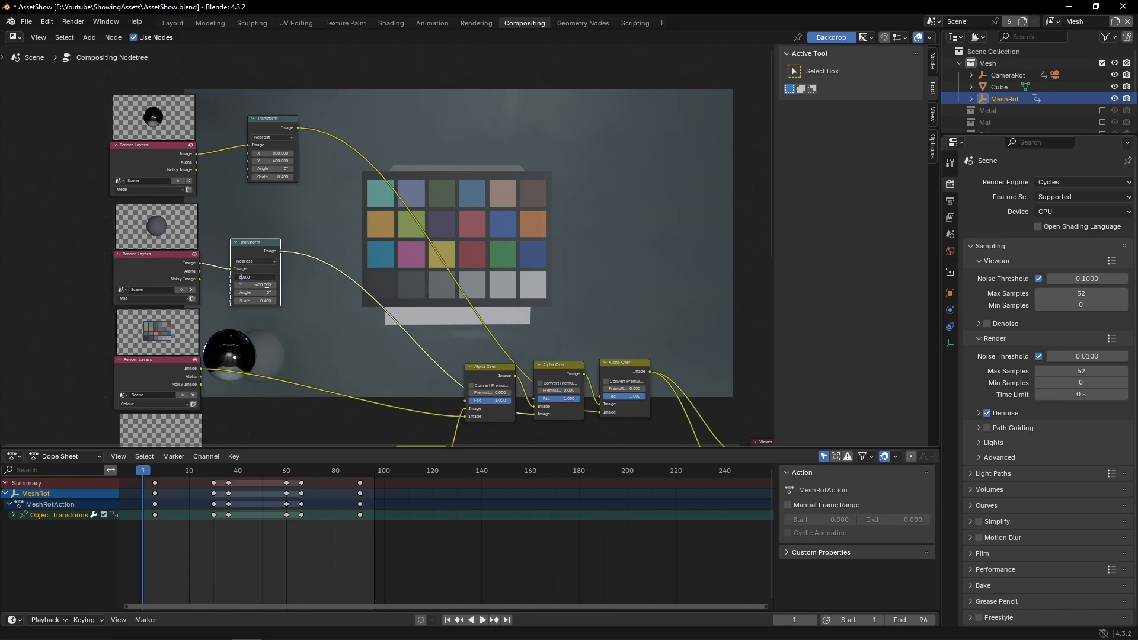
key(Return)
drag(264, 256, 280, 249)
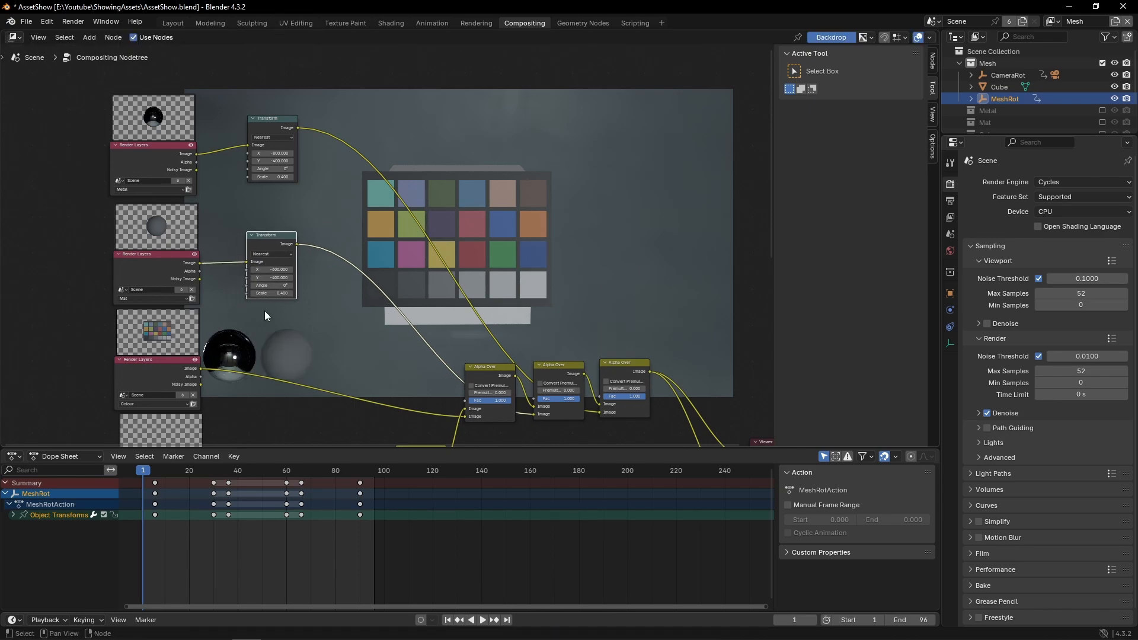
Paste another Transform node and insert it between the Colour layer and its Alpha Over node.
key(ctrl+v)
drag(263, 347, 269, 367)
middle_drag(268, 371, 281, 325)
Try placing the colour chart above the spheres with Transform offsets X -800 and Y -200.
click(268, 353)
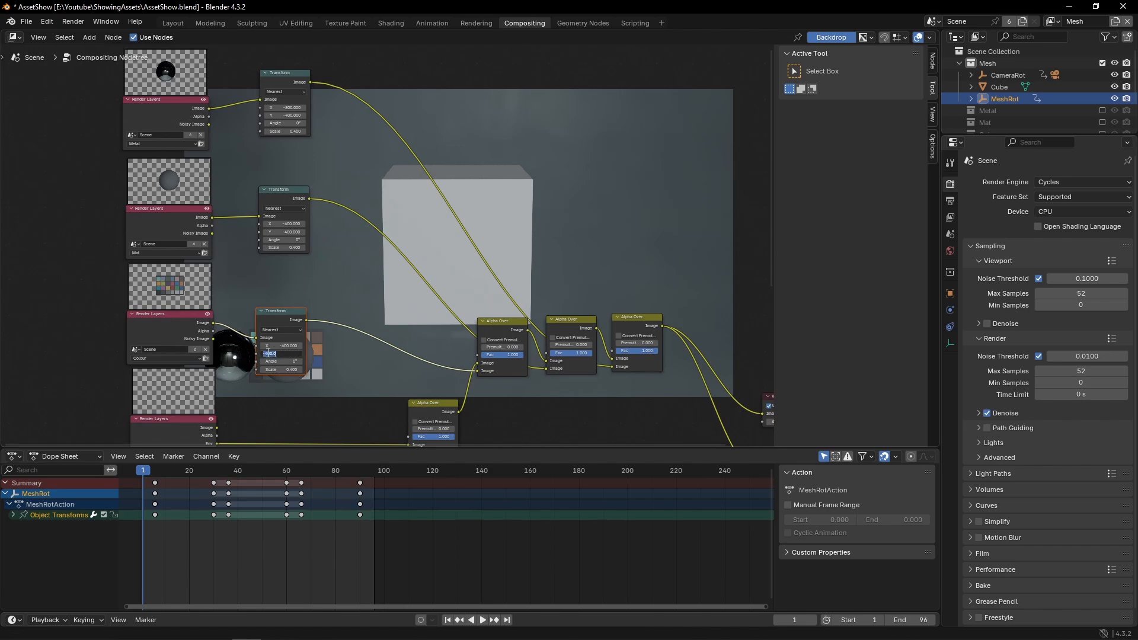
key(Return)
click(287, 345)
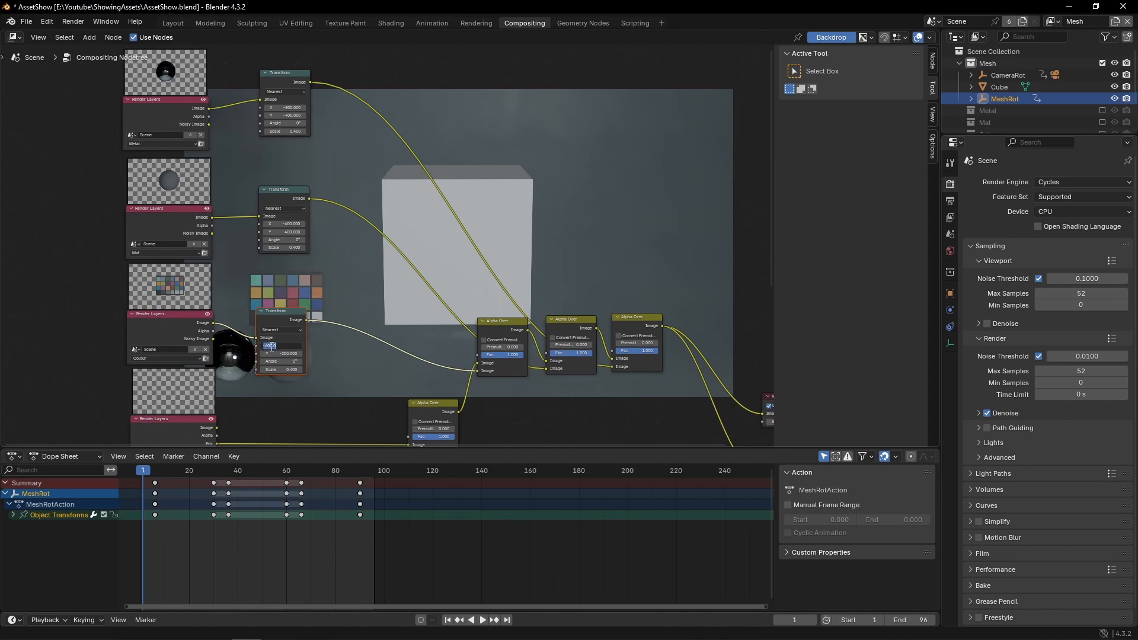
click(283, 356)
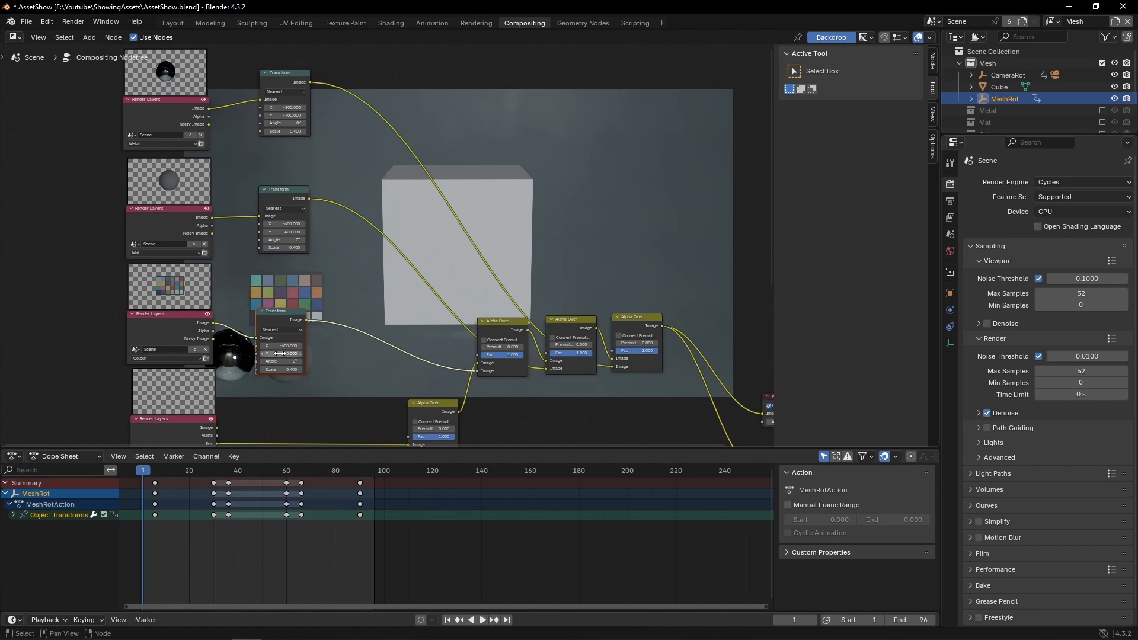
click(274, 345)
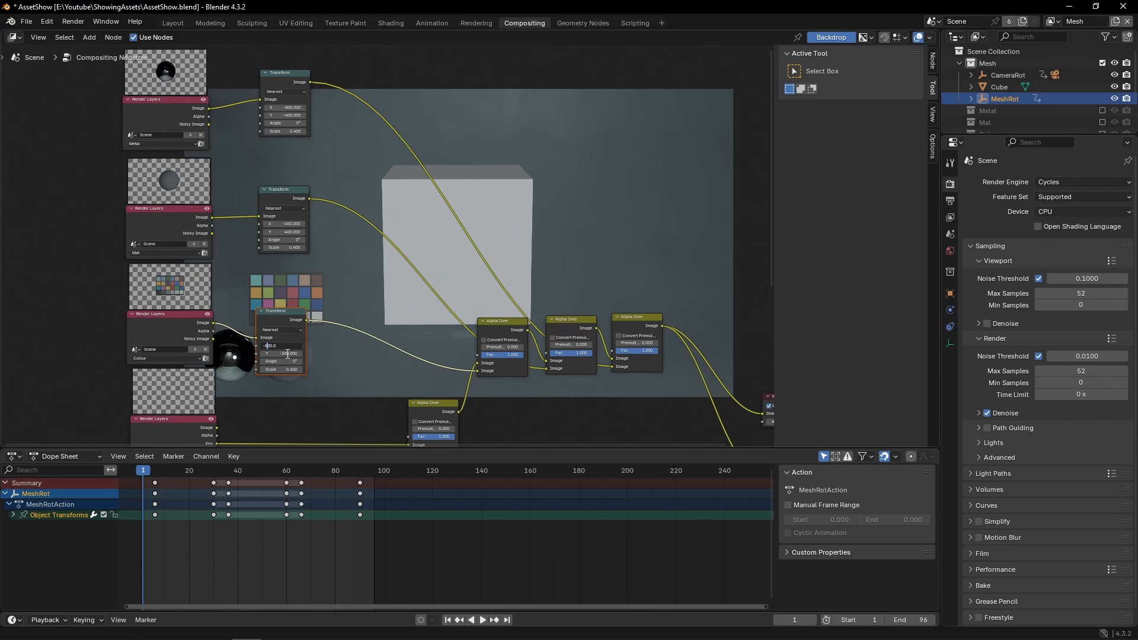
click(286, 354)
Place the colour chart beside the Mat sphere by setting its Transform offsets to Y -400 and X -300.
click(275, 354)
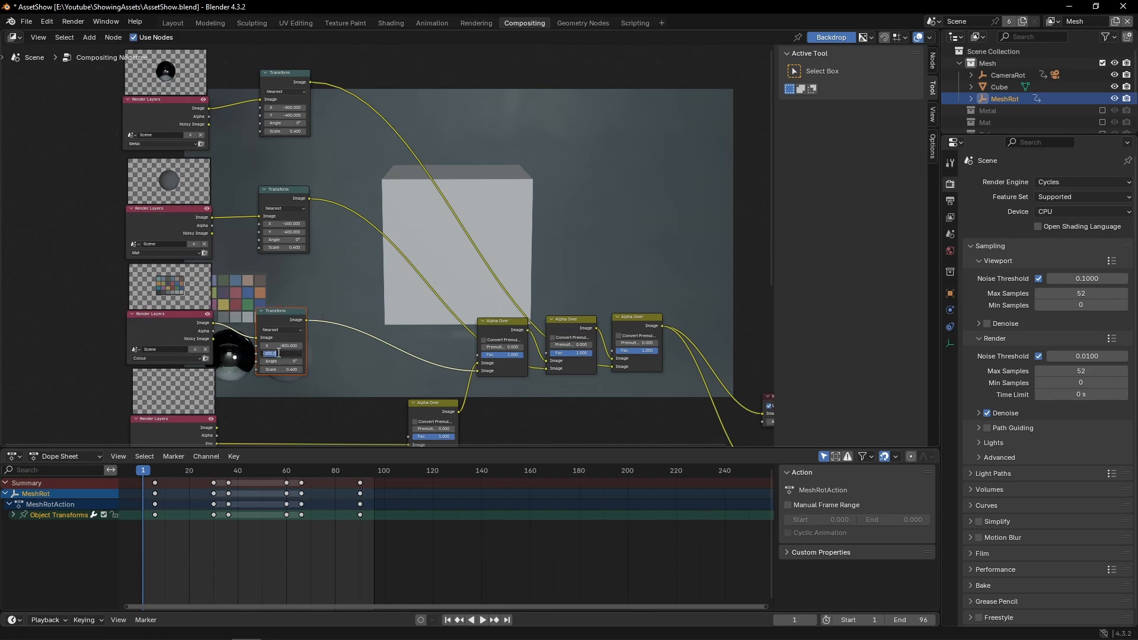
text(-4)
key(Return)
click(269, 345)
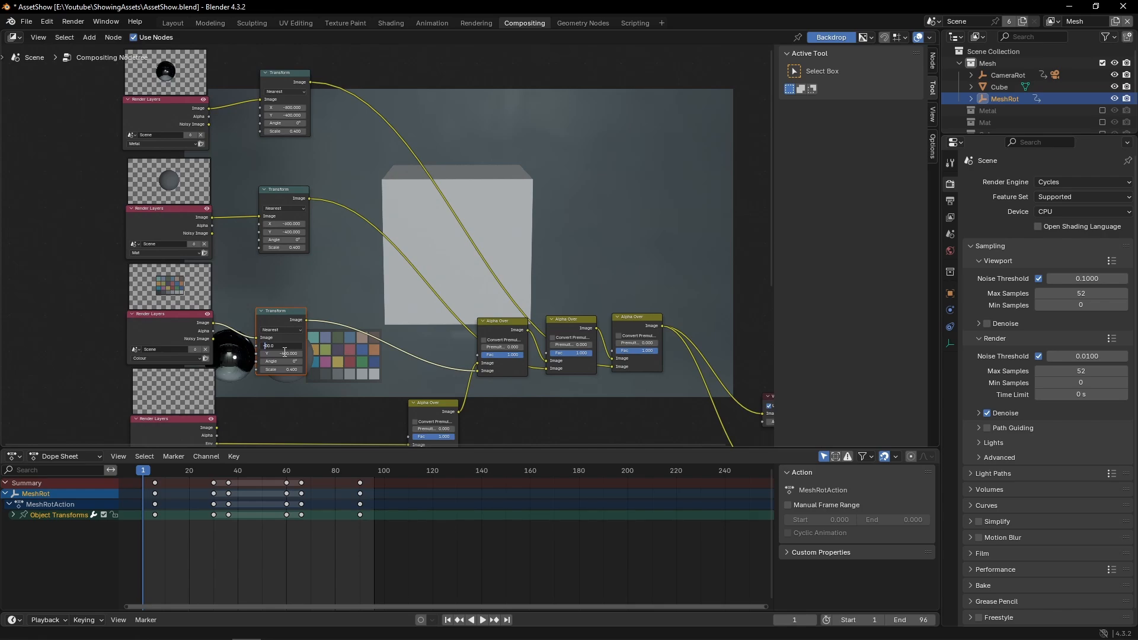
key(Return)
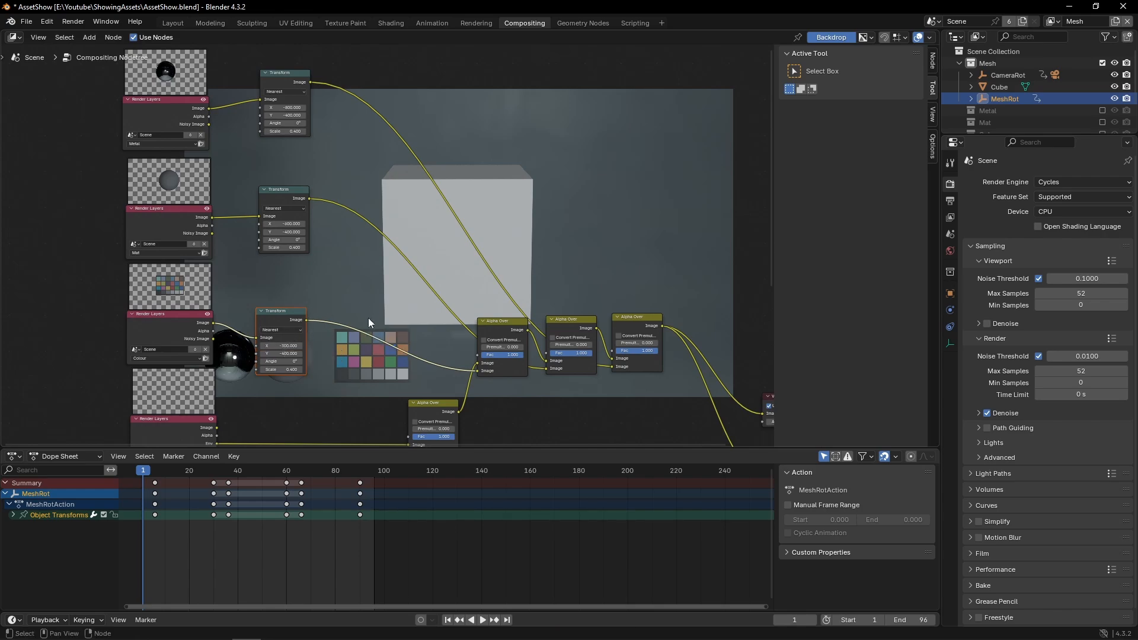
Render the current frame to check the composited layout, closing the render window when done.
scroll(384, 292, down, 5)
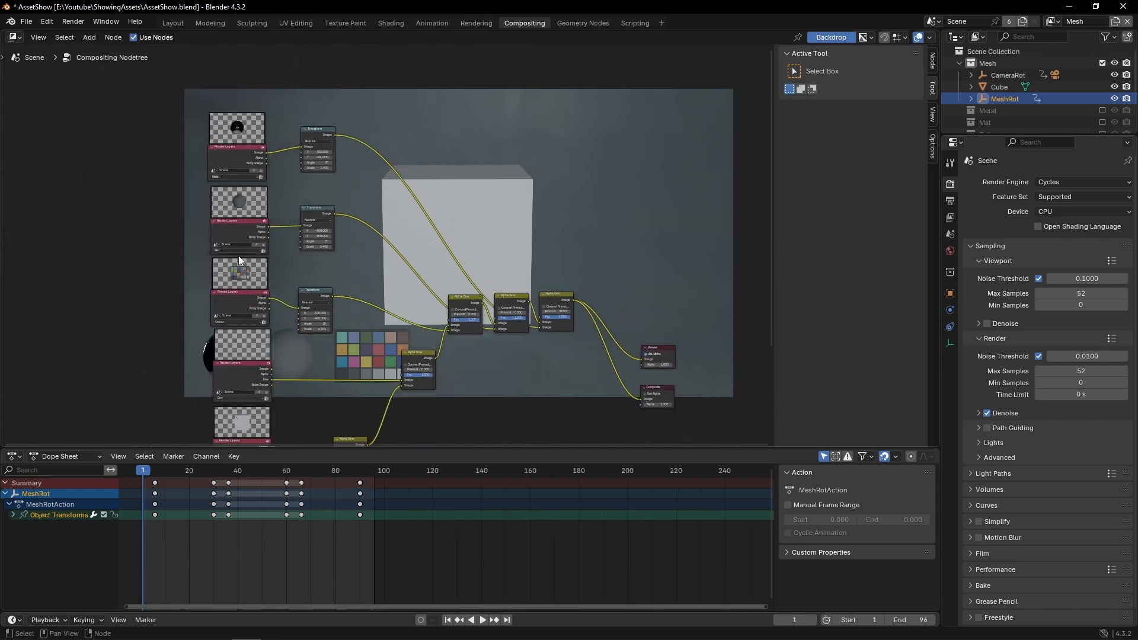
middle_drag(263, 254, 602, 216)
key(F12)
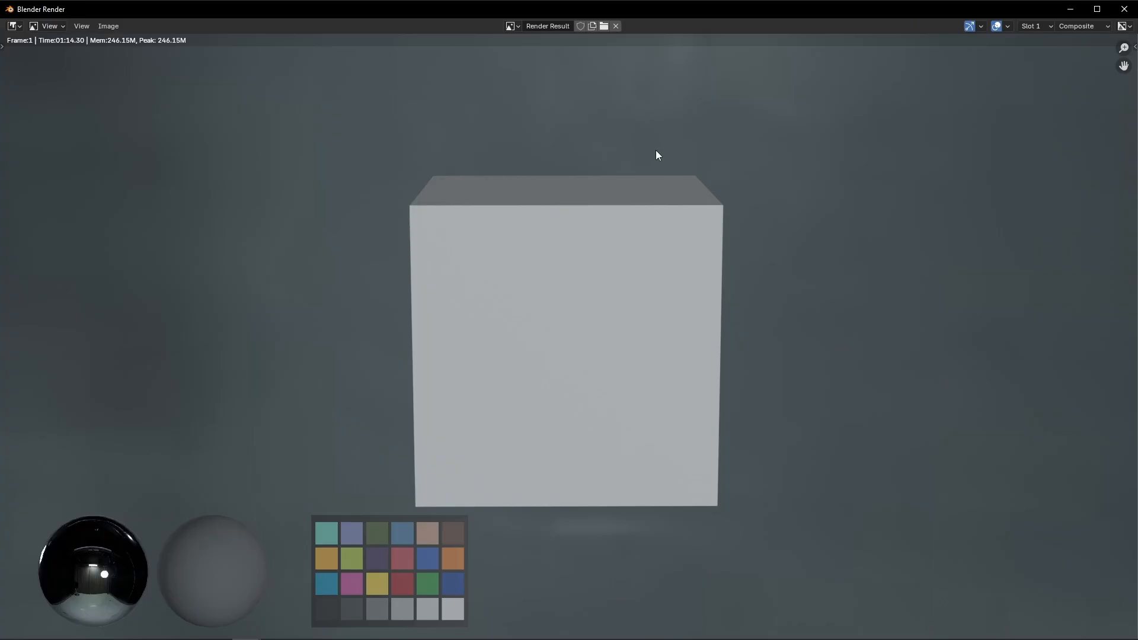
click(1124, 9)
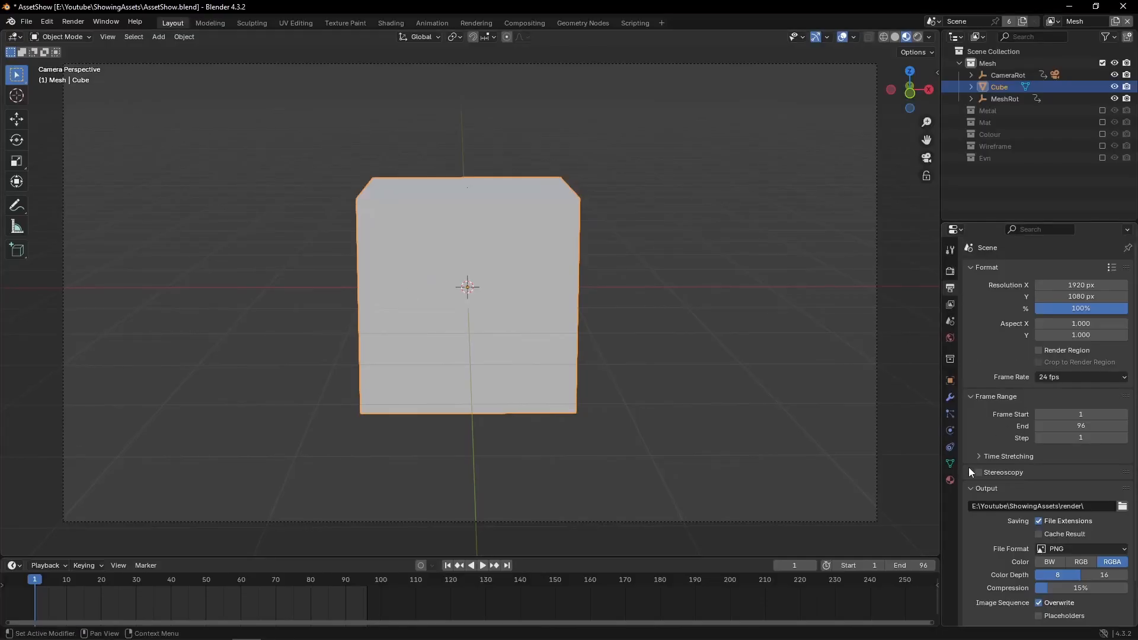
Add a Copy Rotation constraint targeting MeshRot to the Cube and scrub the timeline to frame 95 to test it.
click(949, 447)
click(1003, 269)
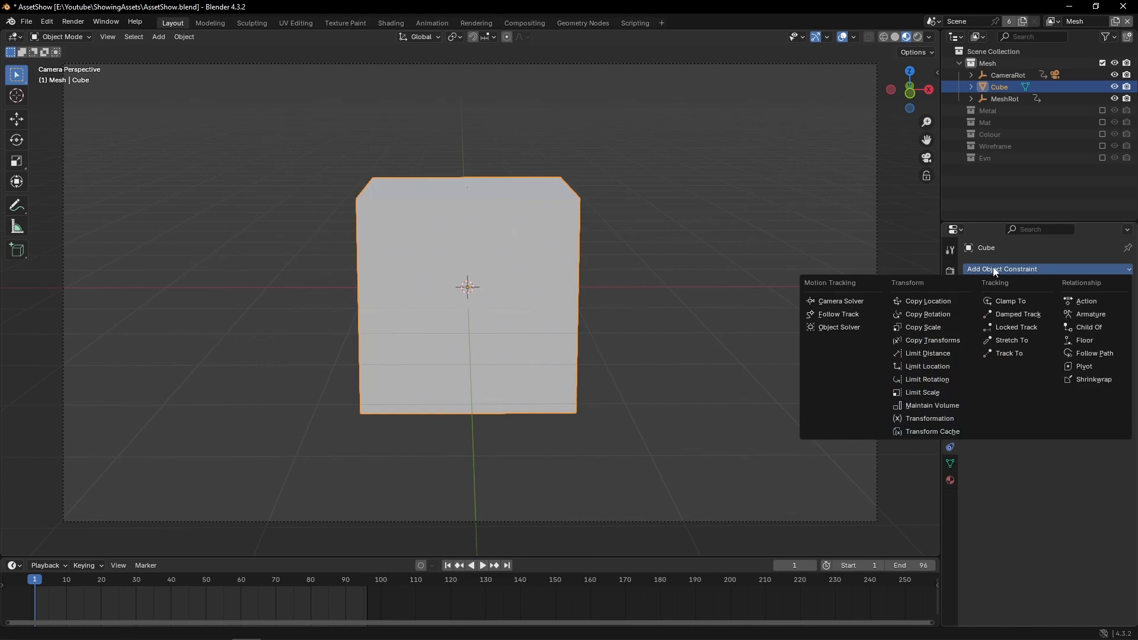
click(930, 314)
click(1064, 306)
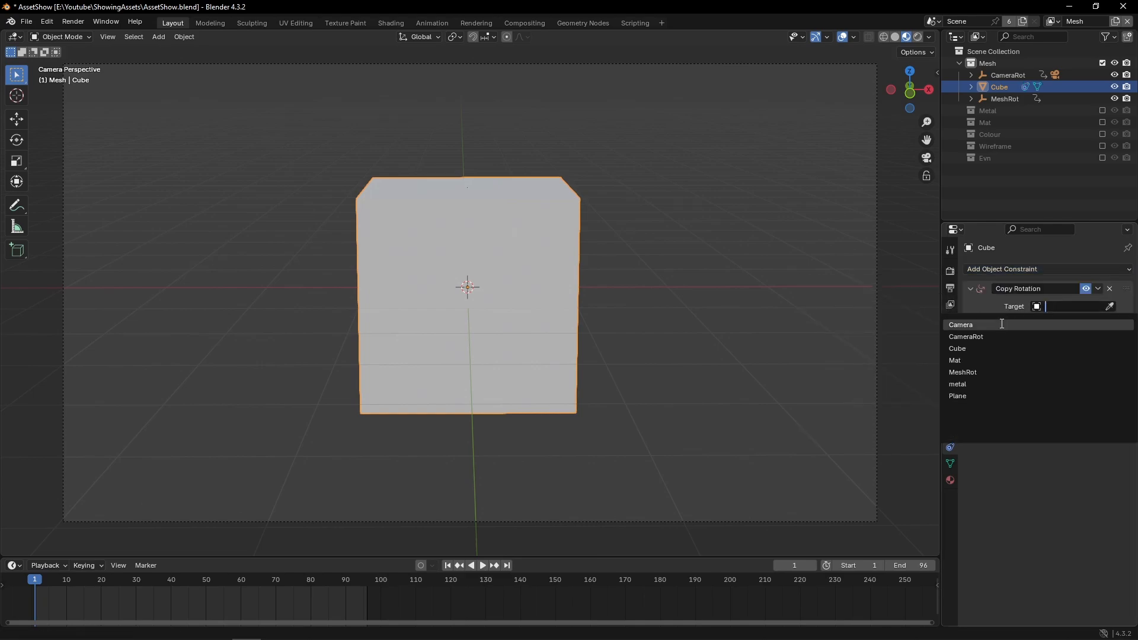
click(1002, 372)
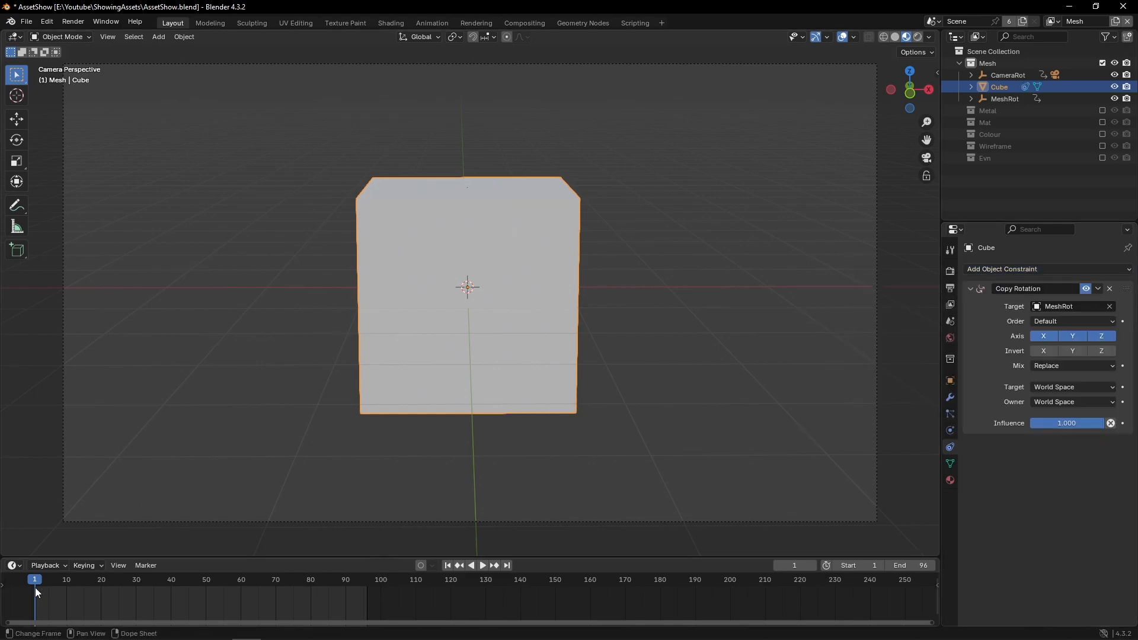
drag(39, 584, 346, 585)
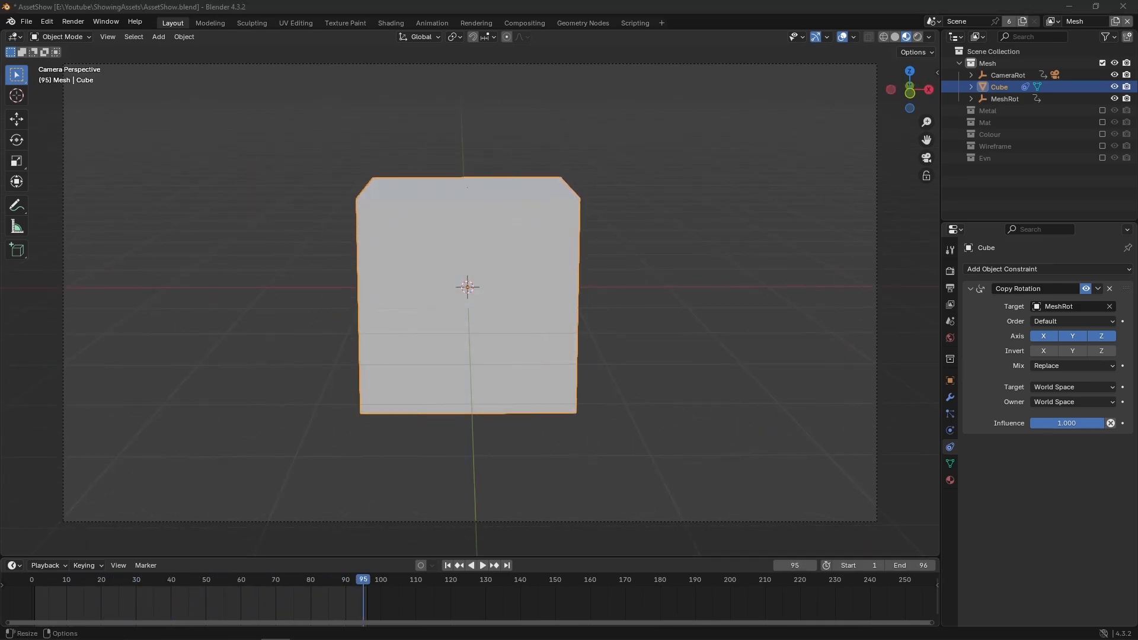